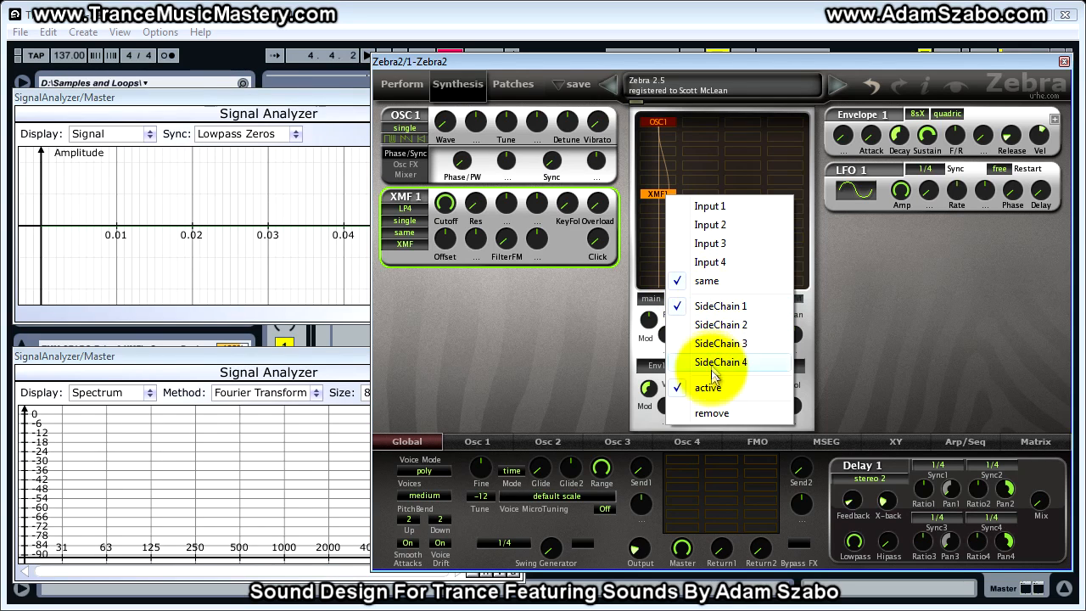
- Review the filter types and filter character options available for the XMF 1 module, keeping its settings
{"action": "left_click", "coordinate": [654, 219]}
{"action": "left_click", "coordinate": [562, 296]}
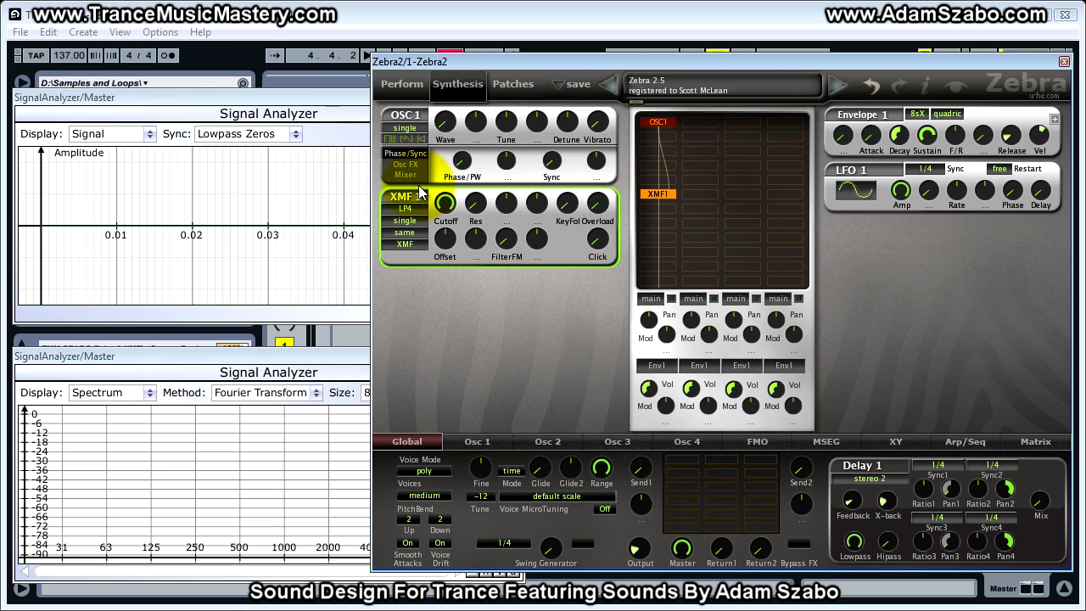
{"action": "left_click", "coordinate": [406, 208]}
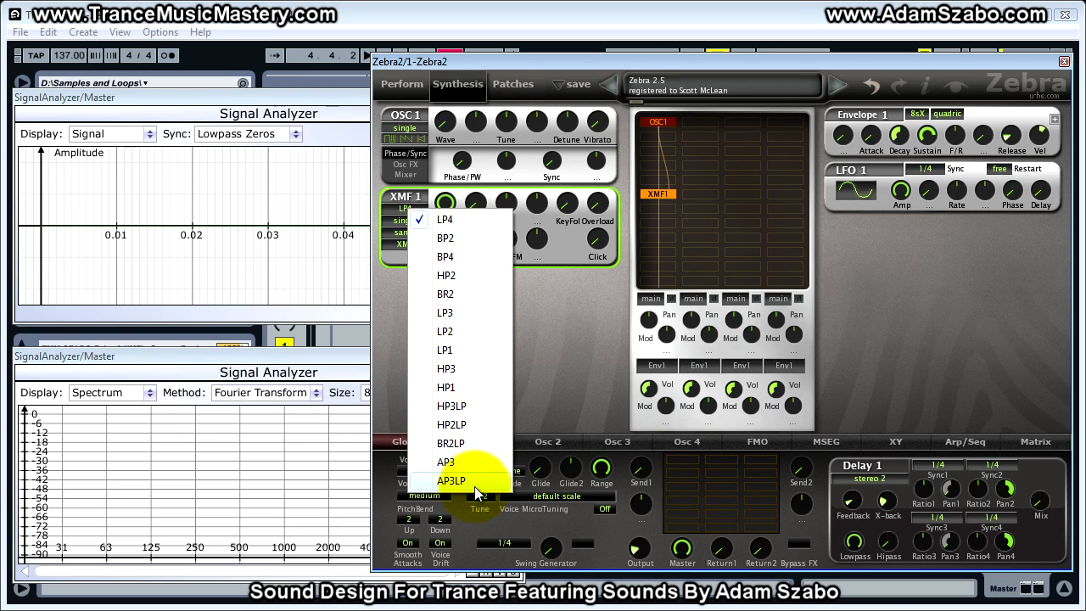
{"action": "left_click", "coordinate": [381, 218]}
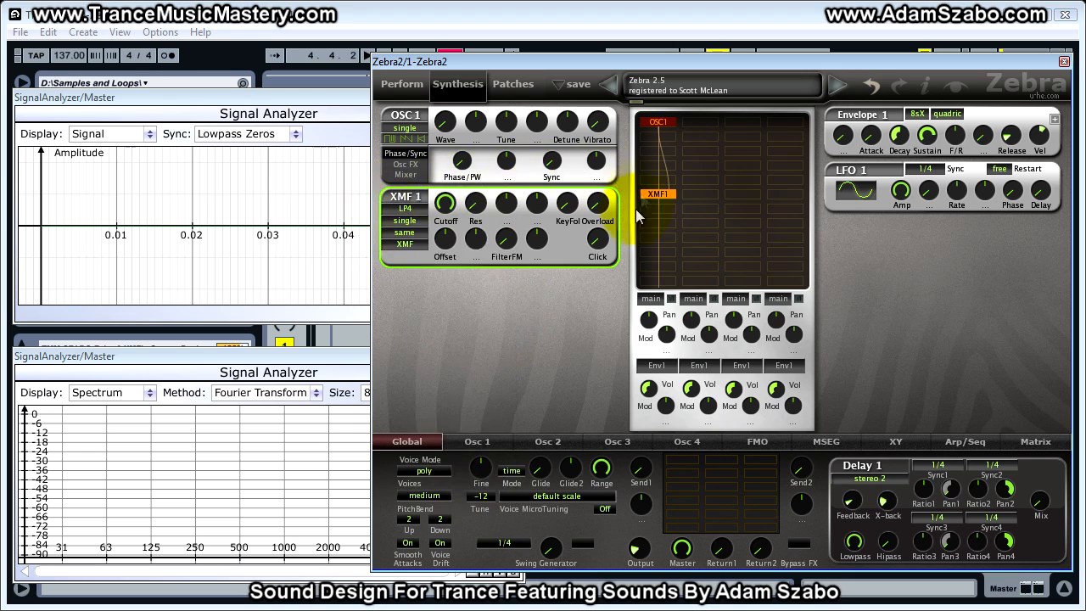
{"action": "left_click", "coordinate": [415, 251]}
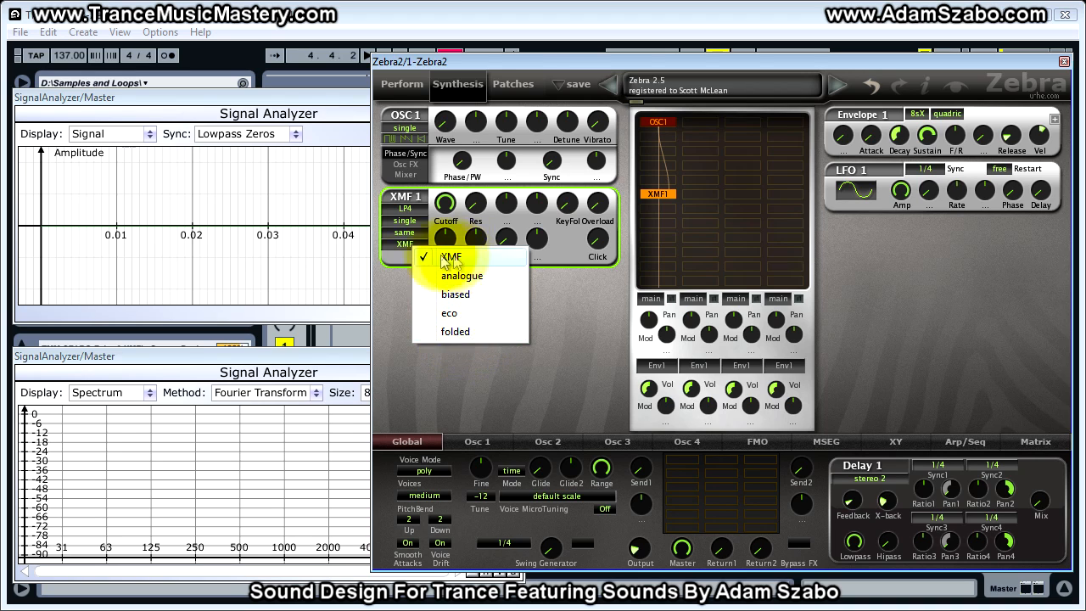
{"action": "left_click", "coordinate": [399, 242]}
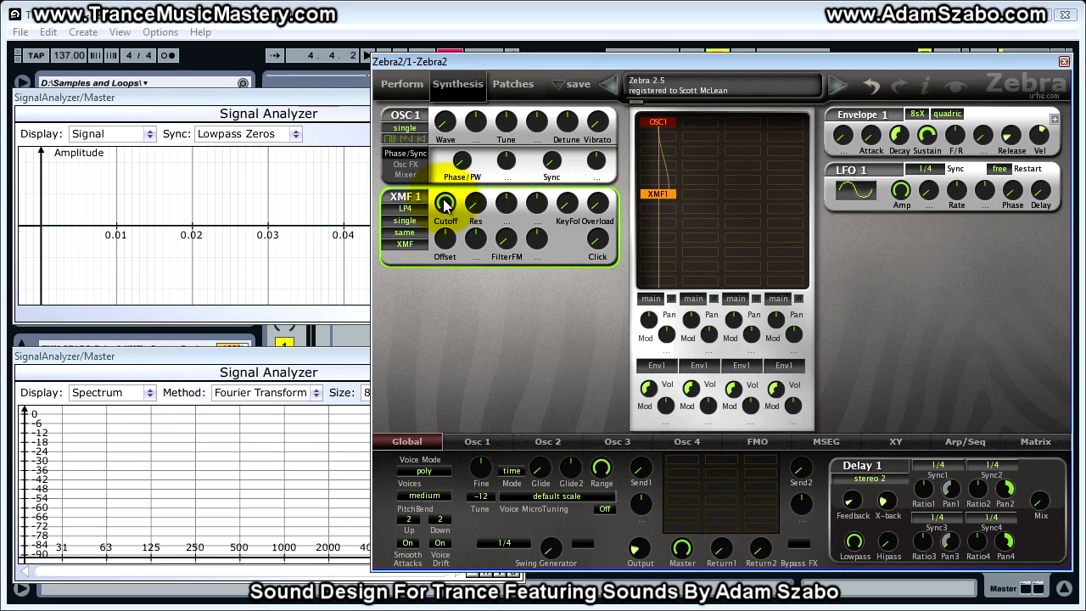
- Audition XMF 1's low-pass response by sweeping its Cutoff at different Resonance amounts
{"action": "left_click_drag", "start_coordinate": [446, 206], "coordinate": [479, 146]}
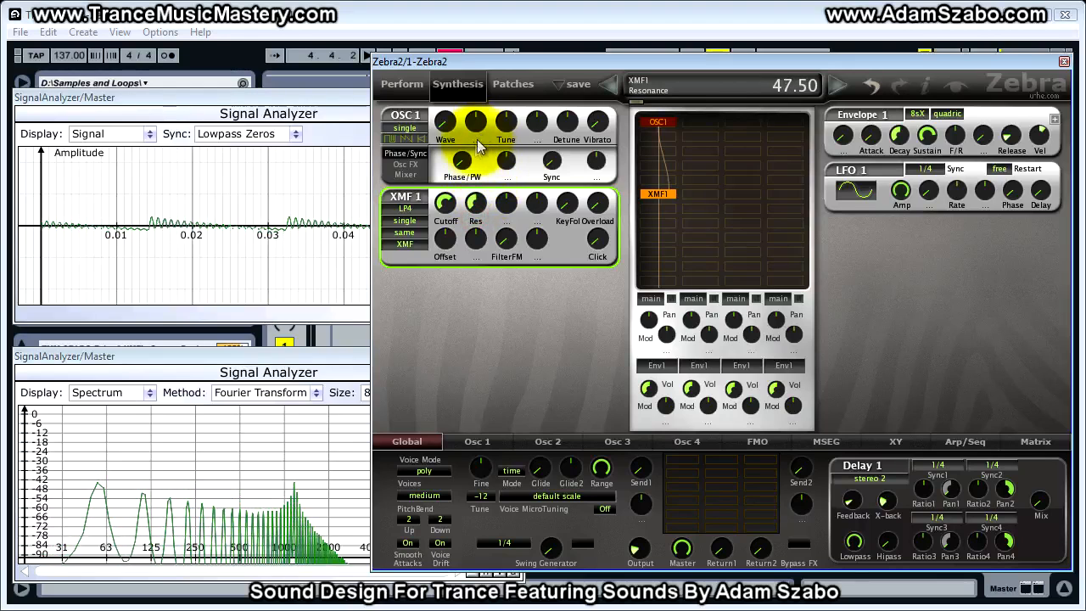
{"action": "left_click_drag", "start_coordinate": [444, 204], "coordinate": [469, 212]}
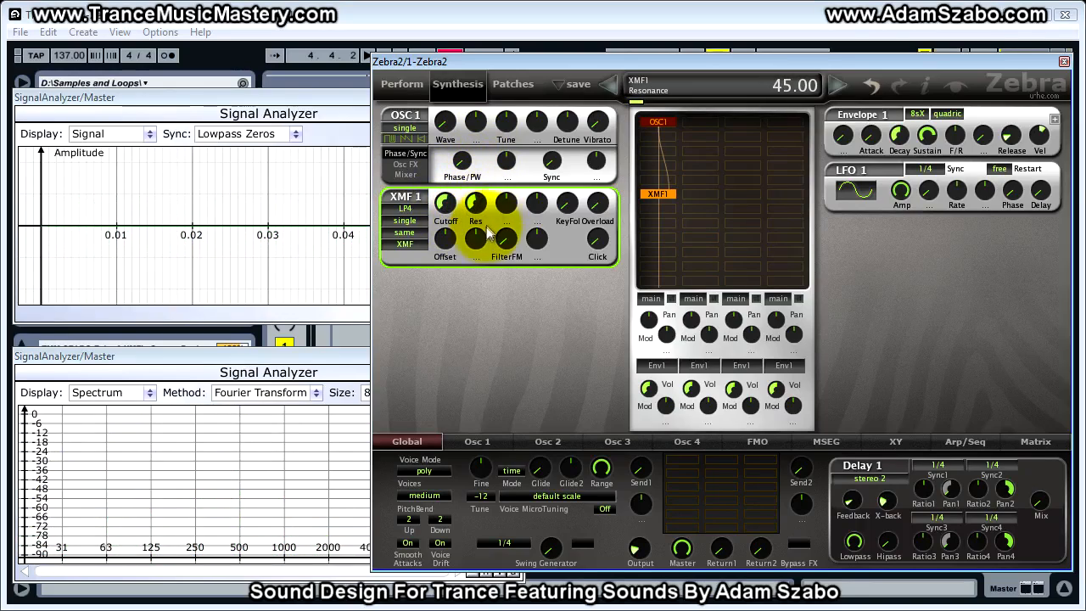
{"action": "left_click_drag", "start_coordinate": [446, 203], "coordinate": [450, 218]}
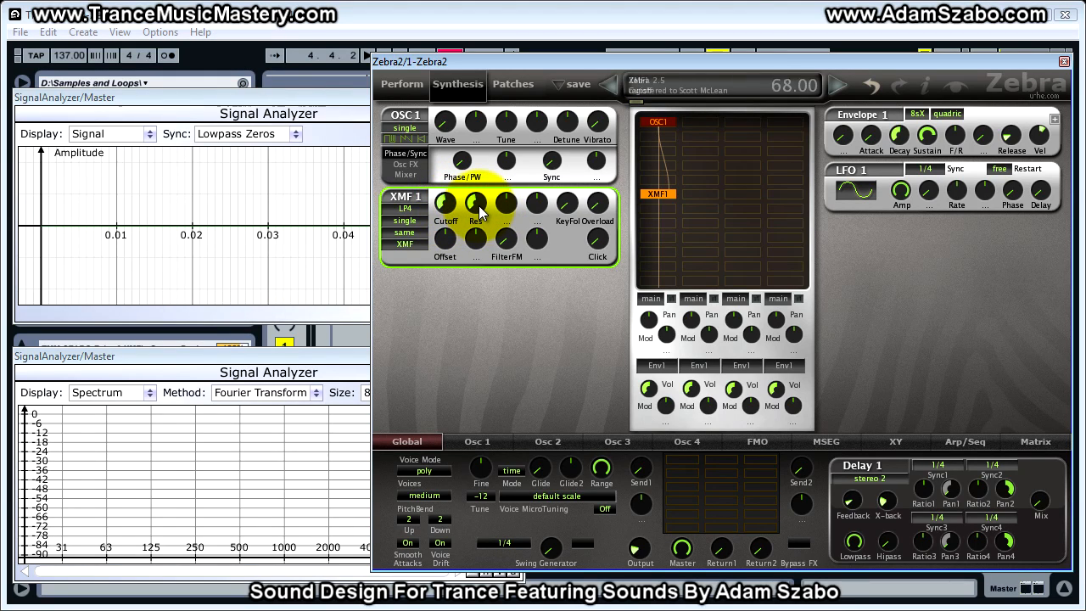
{"action": "left_click_drag", "start_coordinate": [479, 214], "coordinate": [471, 61]}
{"action": "mouse_move", "coordinate": [434, 207]}
{"action": "left_mouse_down"}
{"action": "mouse_move", "coordinate": [440, 221]}
{"action": "mouse_move", "coordinate": [443, 181]}
{"action": "mouse_move", "coordinate": [427, 202]}
{"action": "left_mouse_up"}
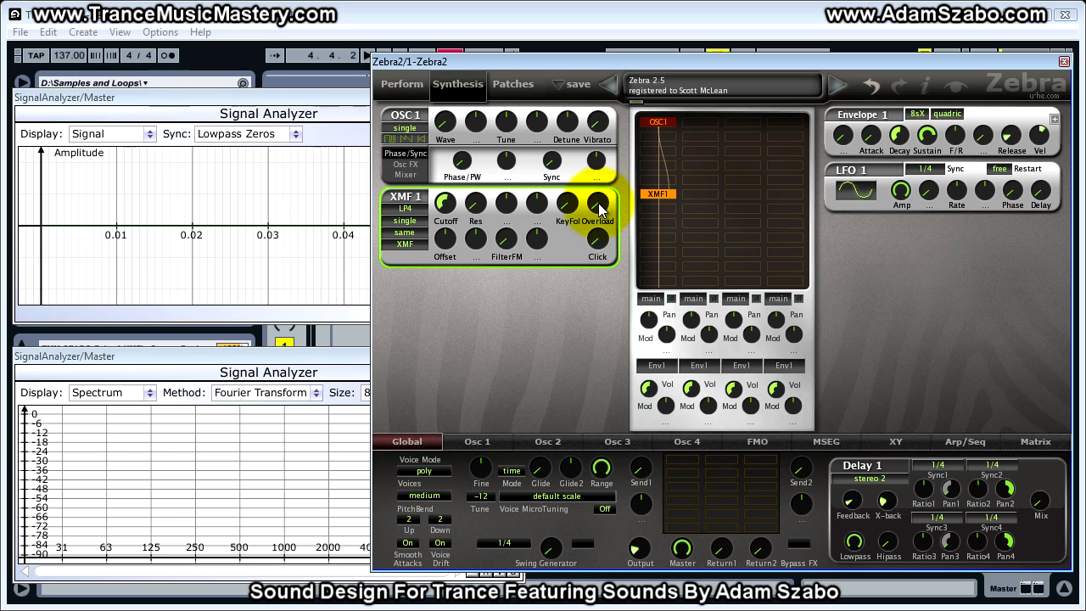
- Open XMF 1's Cutoff back up and add a small amount of Overload to distort the waveform
{"action": "left_click_drag", "start_coordinate": [597, 206], "coordinate": [582, 296]}
{"action": "left_click_drag", "start_coordinate": [449, 213], "coordinate": [460, 157]}
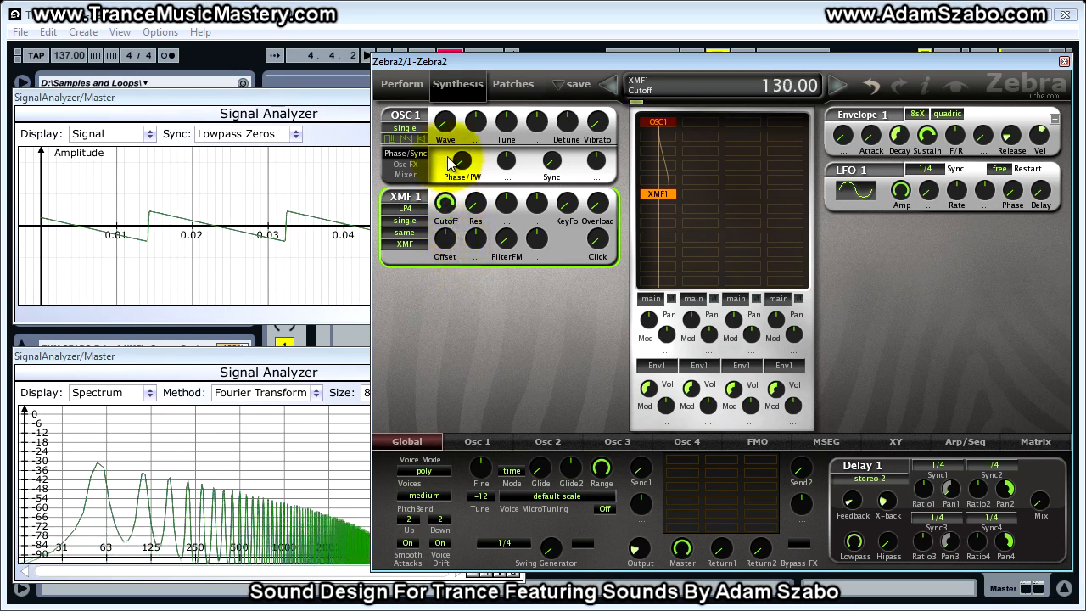
{"action": "left_click_drag", "start_coordinate": [596, 206], "coordinate": [590, 316]}
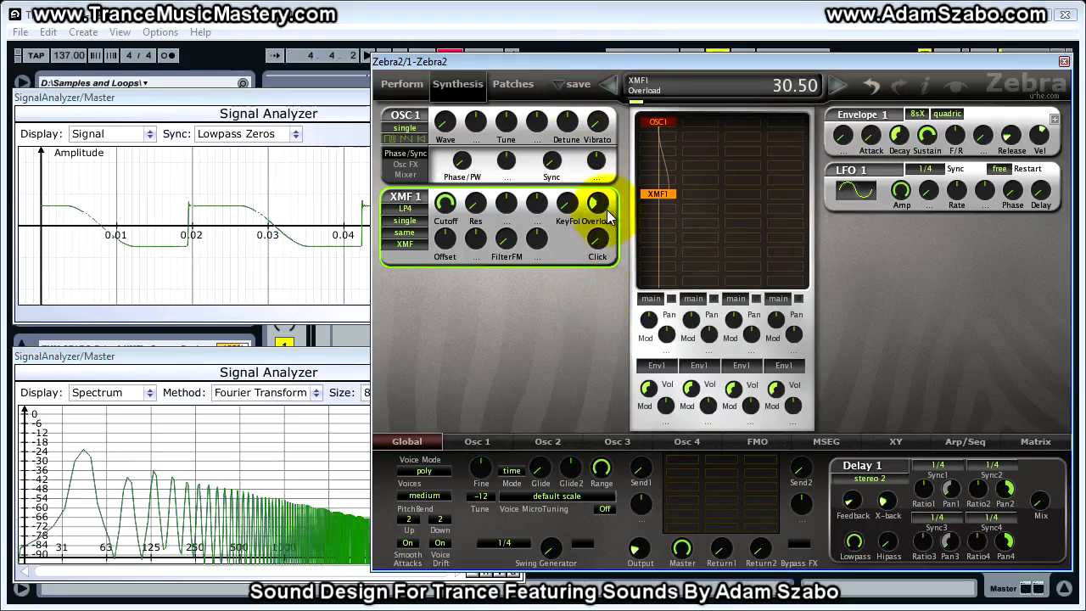
{"action": "left_click_drag", "start_coordinate": [598, 200], "coordinate": [568, 249]}
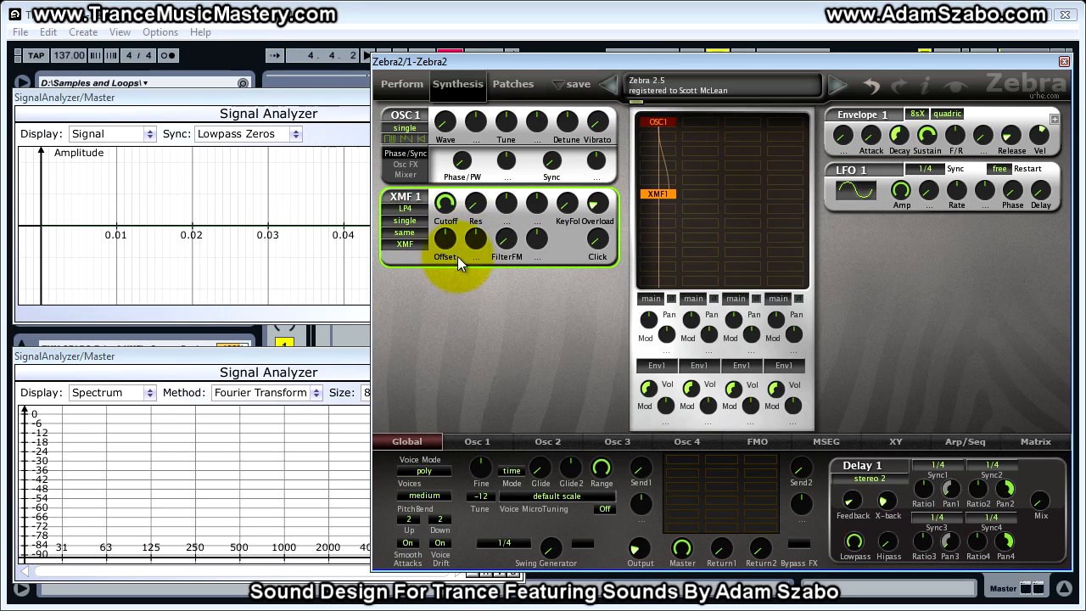
- Set XMF 1's second filter type to LP4 instead of following the first filter
{"action": "left_click", "coordinate": [418, 211]}
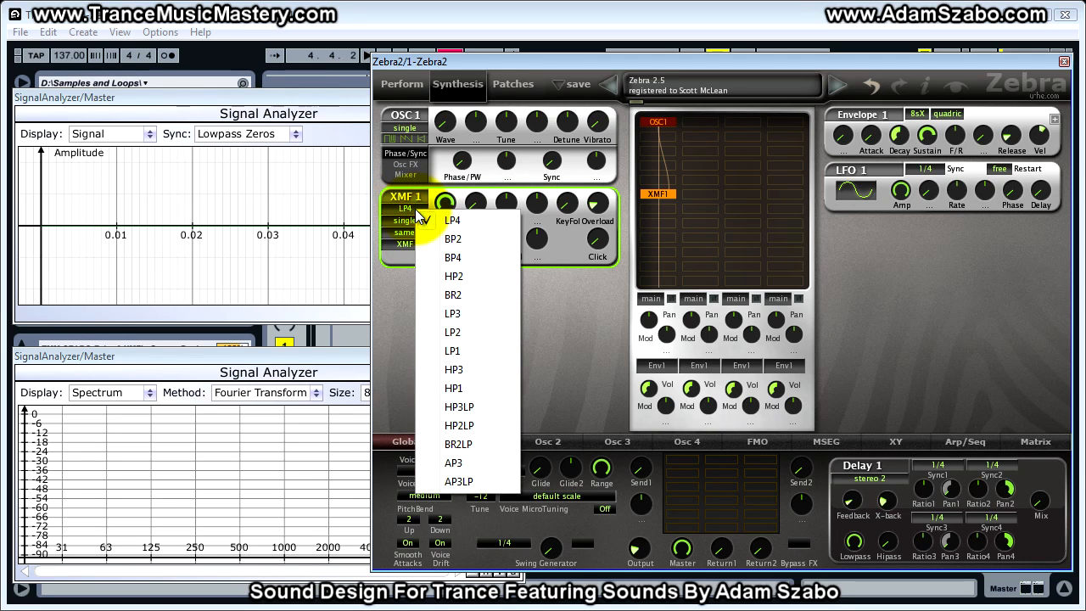
{"action": "left_click", "coordinate": [398, 206]}
{"action": "left_click", "coordinate": [387, 236]}
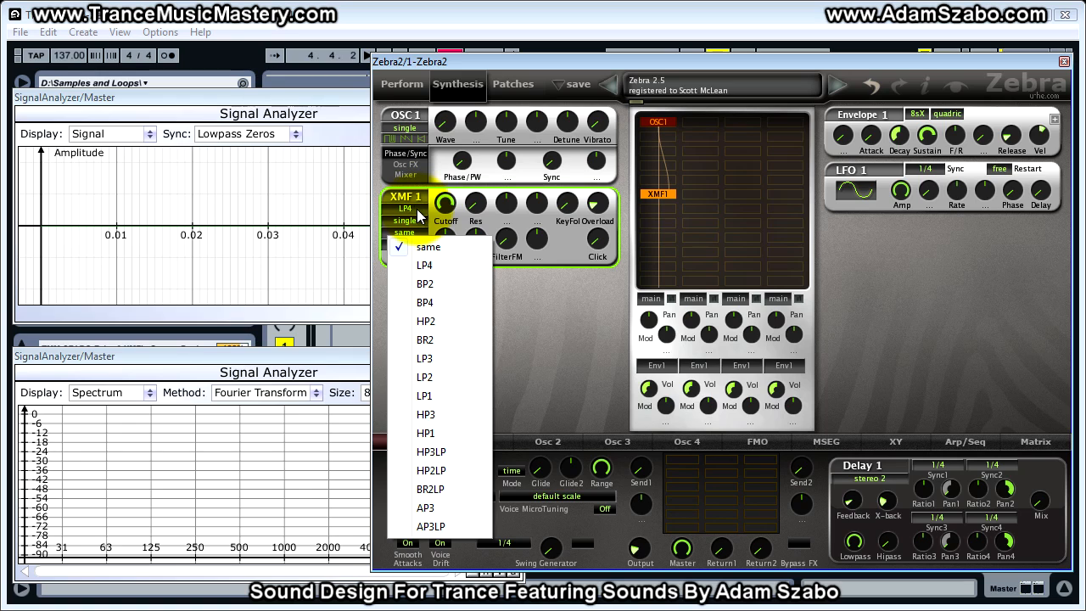
{"action": "left_click", "coordinate": [427, 266]}
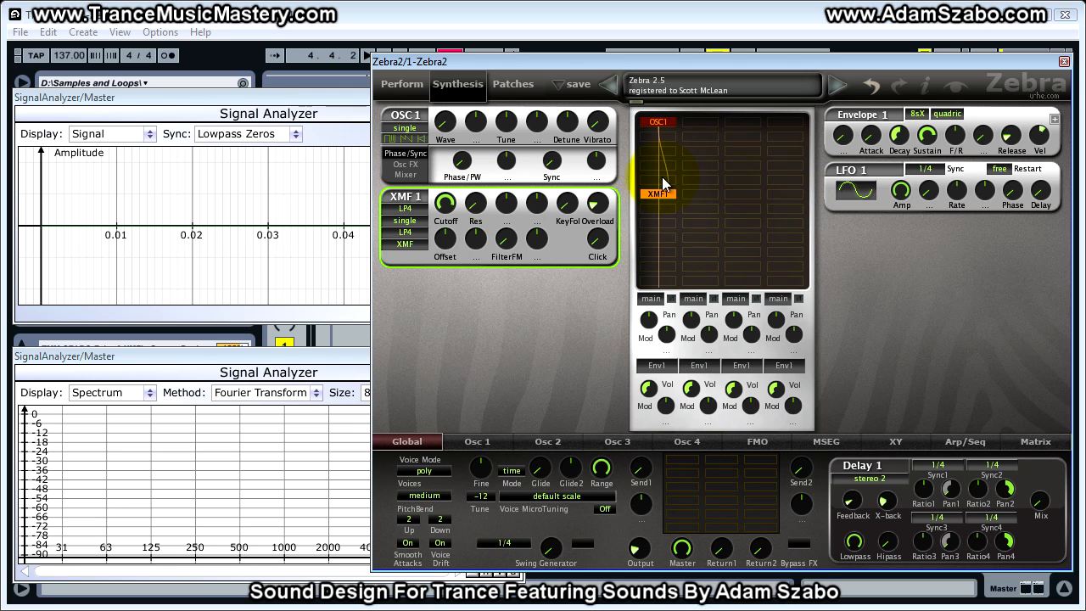
- Mute the first lane and add VCF1 to the third lane and VCF2 to the fourth lane of the grid
{"action": "left_click", "coordinate": [671, 300]}
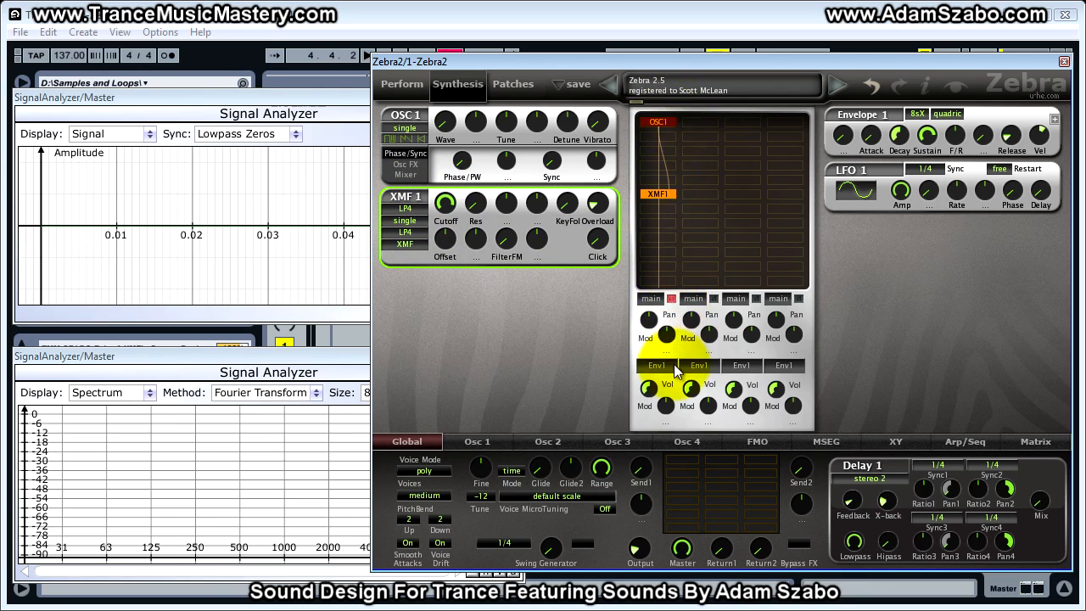
{"action": "left_click", "coordinate": [748, 196]}
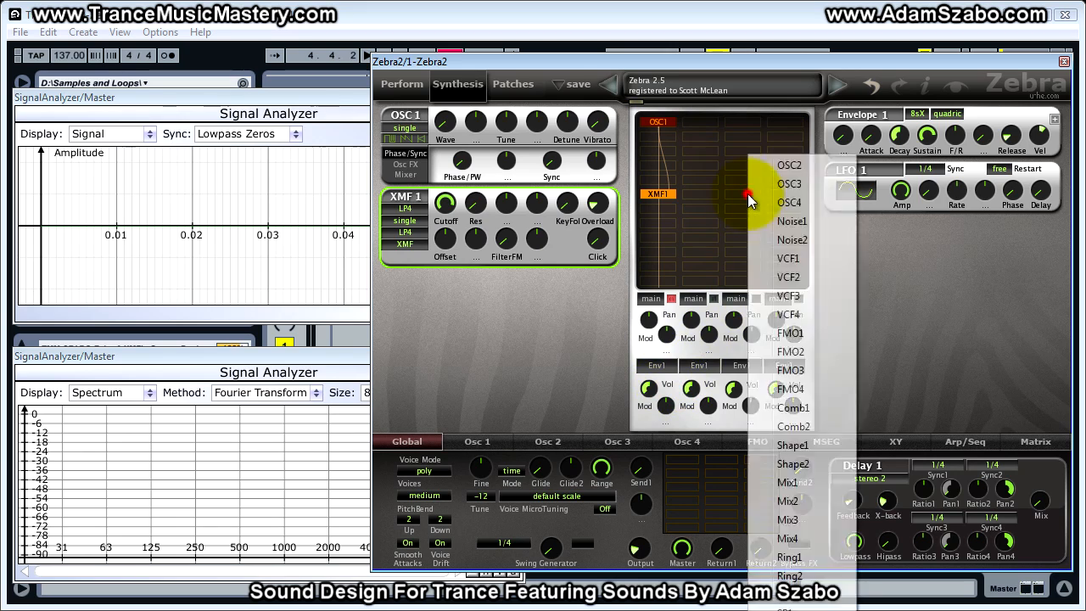
{"action": "left_click", "coordinate": [799, 266]}
{"action": "left_click", "coordinate": [796, 197]}
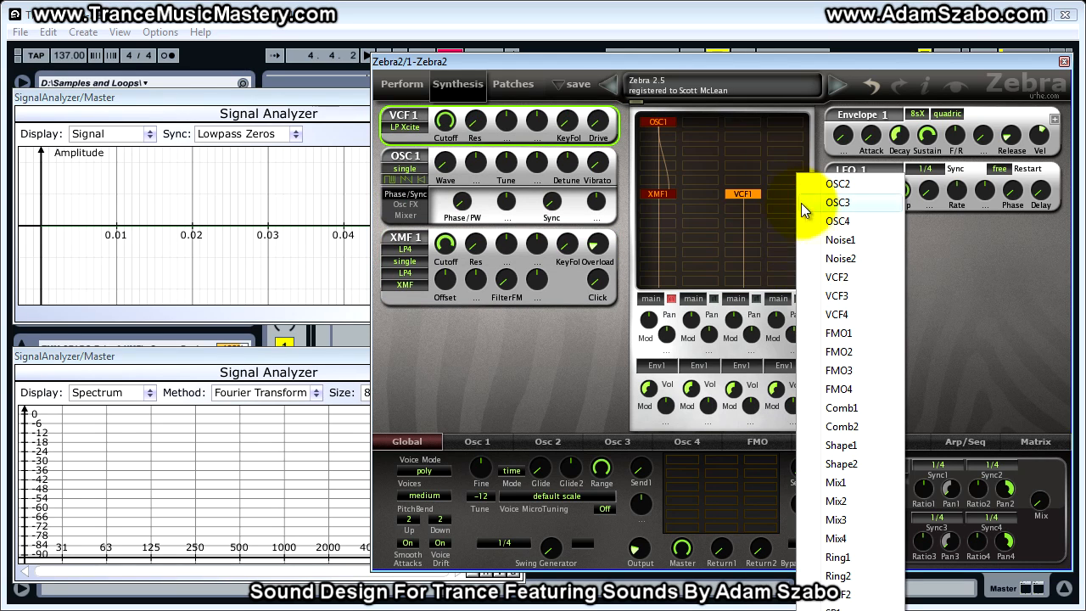
{"action": "left_click", "coordinate": [836, 278]}
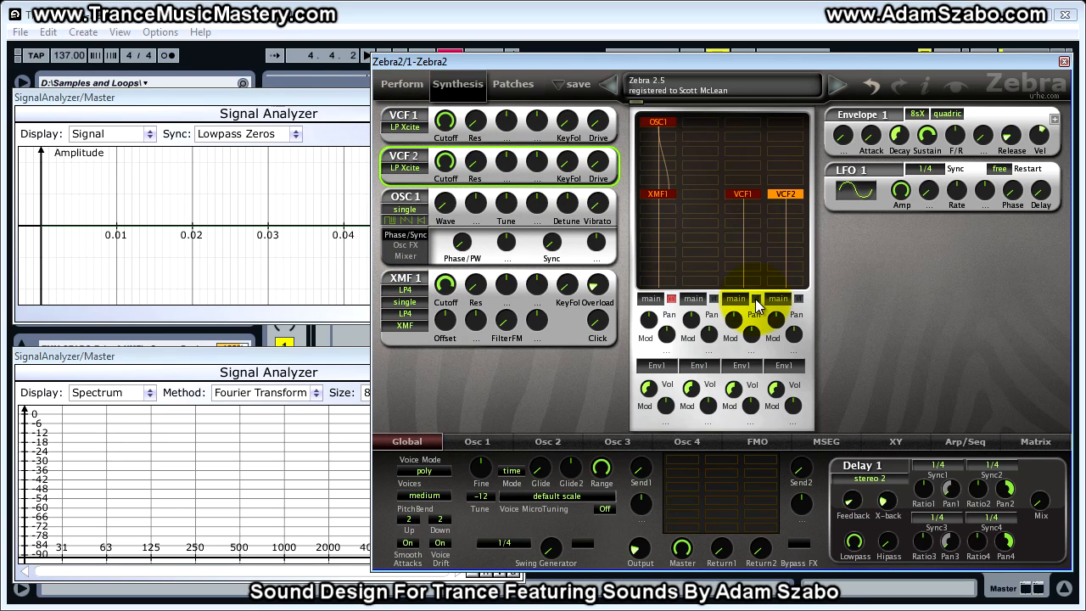
- Pan the third lane to -100 and the fourth lane to the opposite, right side
{"action": "left_click_drag", "start_coordinate": [734, 320], "coordinate": [741, 257]}
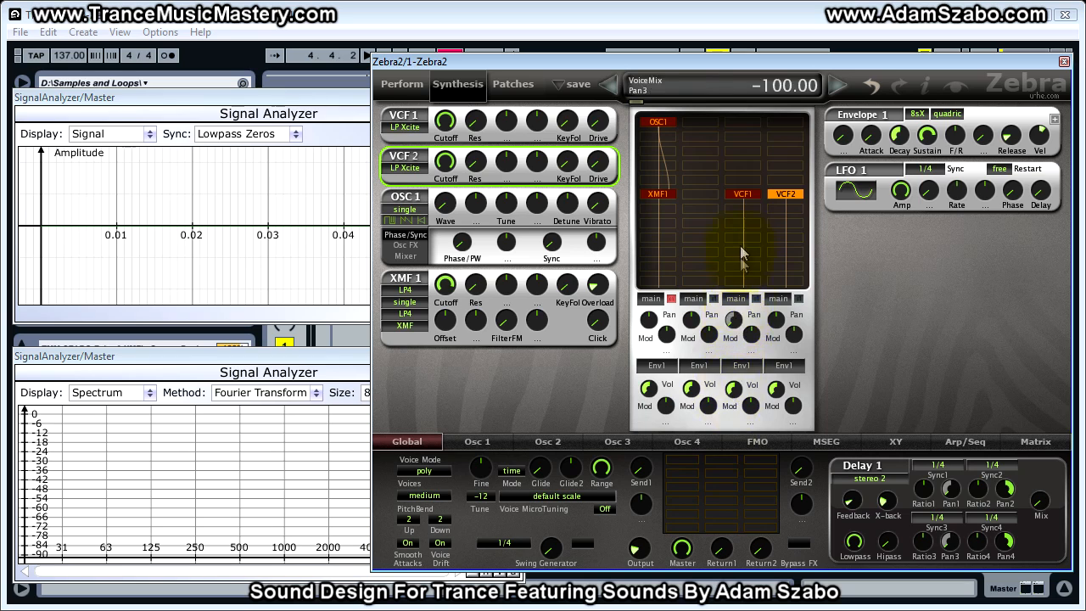
{"action": "left_click_drag", "start_coordinate": [733, 319], "coordinate": [734, 361]}
{"action": "left_click_drag", "start_coordinate": [776, 326], "coordinate": [781, 208]}
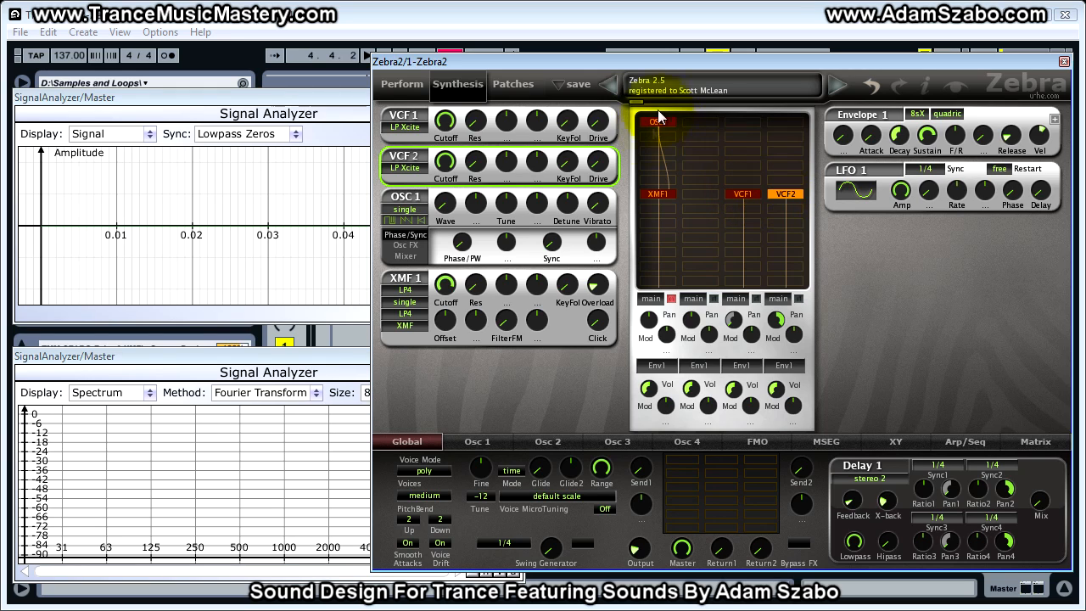
- Feed VCF1 and VCF2 from OSC1 by assigning both to Input 1 and moving them above the XMF1 row
{"action": "right_click", "coordinate": [748, 194]}
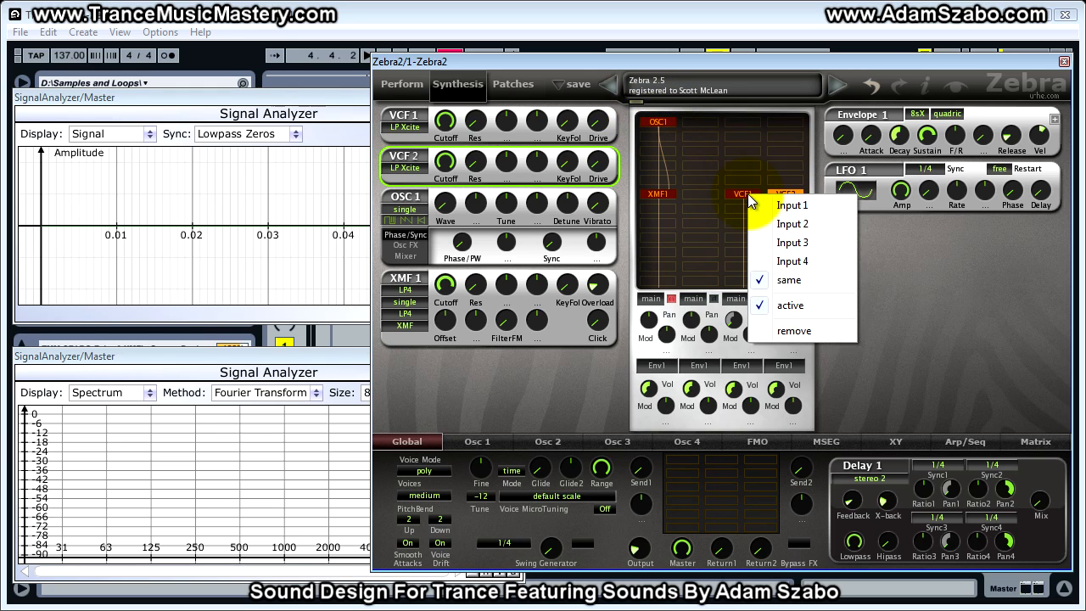
{"action": "left_click", "coordinate": [793, 205]}
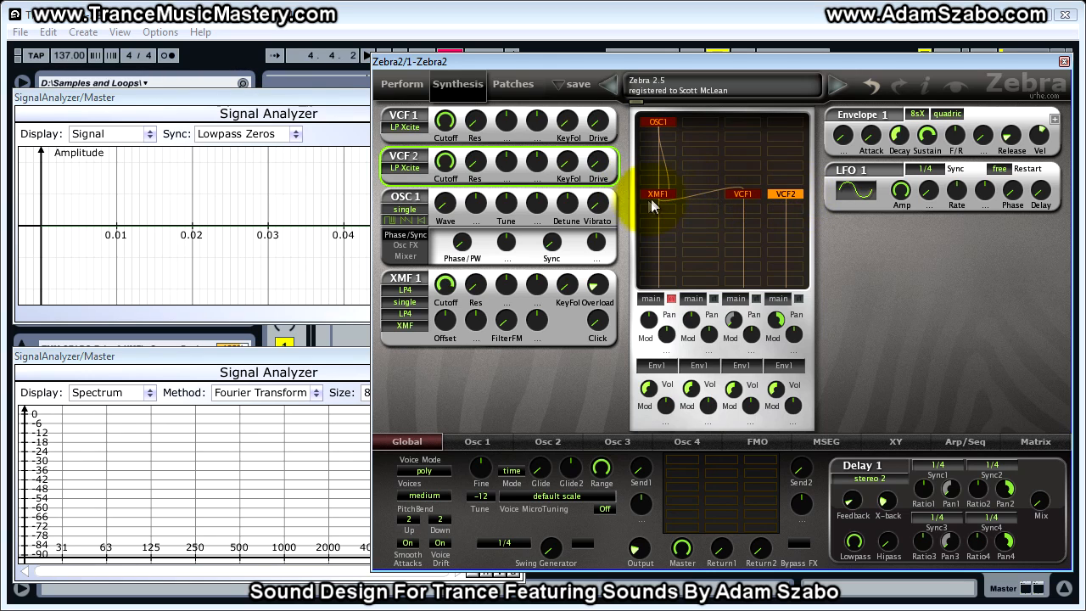
{"action": "left_click_drag", "start_coordinate": [747, 192], "coordinate": [747, 173]}
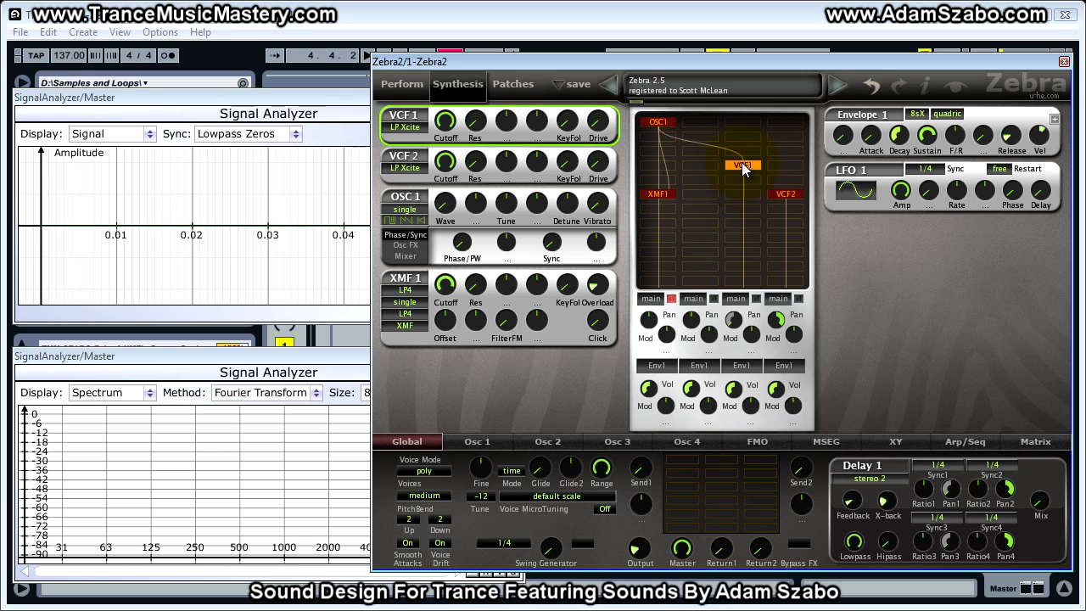
{"action": "left_click_drag", "start_coordinate": [791, 193], "coordinate": [796, 167]}
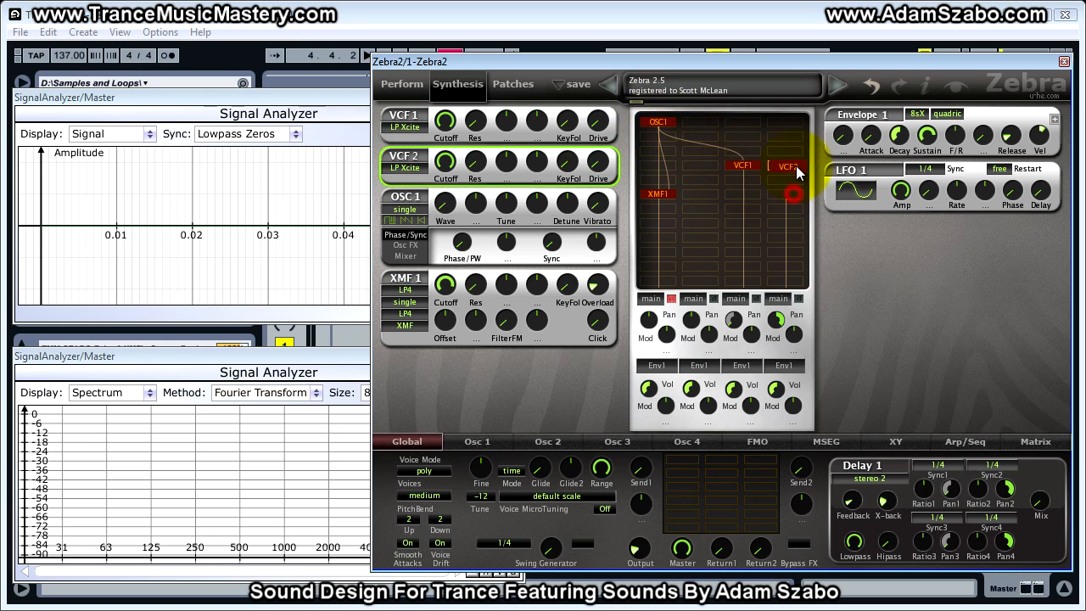
{"action": "right_click", "coordinate": [791, 172]}
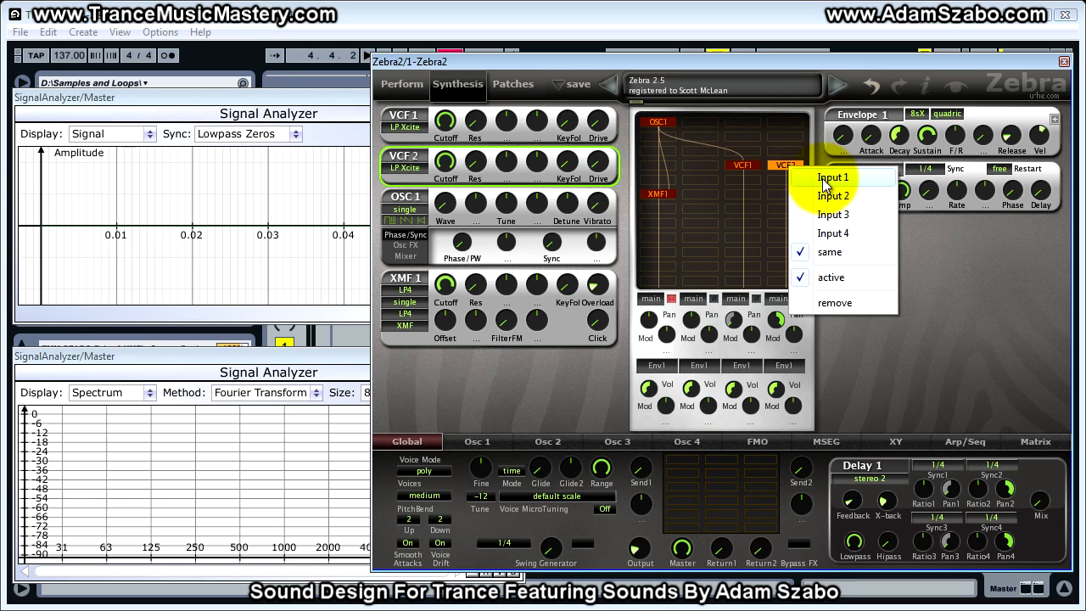
{"action": "left_click", "coordinate": [802, 174]}
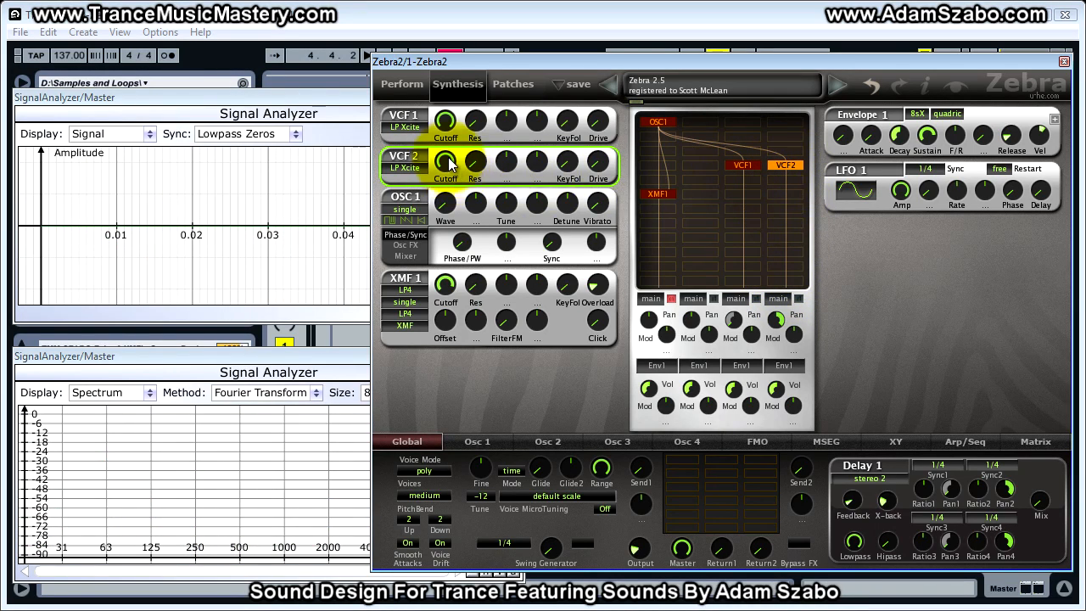
- Lower VCF 2's Cutoff while leaving VCF 1's fully open, and move the synth window clear of the Signal Analyzers
{"action": "left_click_drag", "start_coordinate": [445, 164], "coordinate": [449, 245]}
{"action": "left_click_drag", "start_coordinate": [445, 121], "coordinate": [446, 148]}
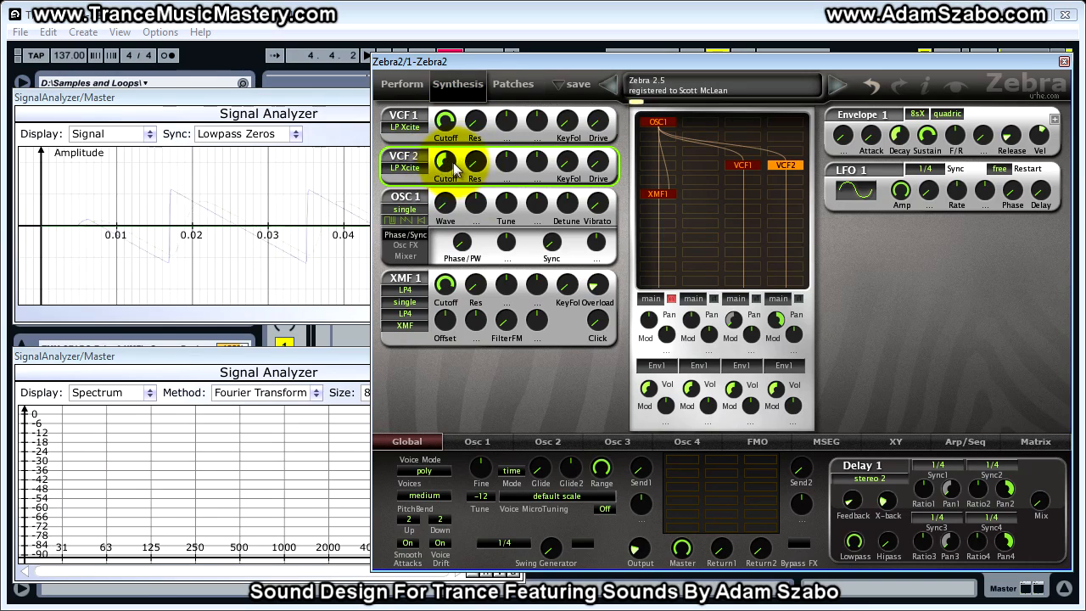
{"action": "mouse_move", "coordinate": [449, 161]}
{"action": "left_mouse_down"}
{"action": "mouse_move", "coordinate": [454, 182]}
{"action": "mouse_move", "coordinate": [454, 111]}
{"action": "mouse_move", "coordinate": [453, 140]}
{"action": "left_mouse_up"}
{"action": "left_click_drag", "start_coordinate": [448, 62], "coordinate": [615, 72]}
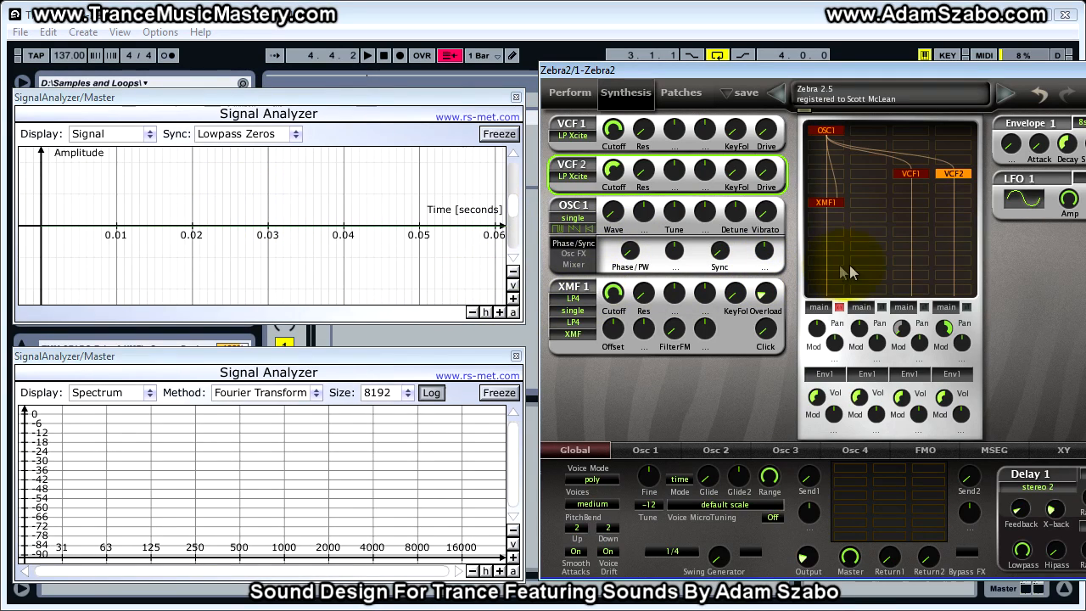
{"action": "mouse_move", "coordinate": [613, 171]}
{"action": "left_mouse_down"}
{"action": "mouse_move", "coordinate": [615, 200]}
{"action": "mouse_move", "coordinate": [617, 187]}
{"action": "left_mouse_up"}
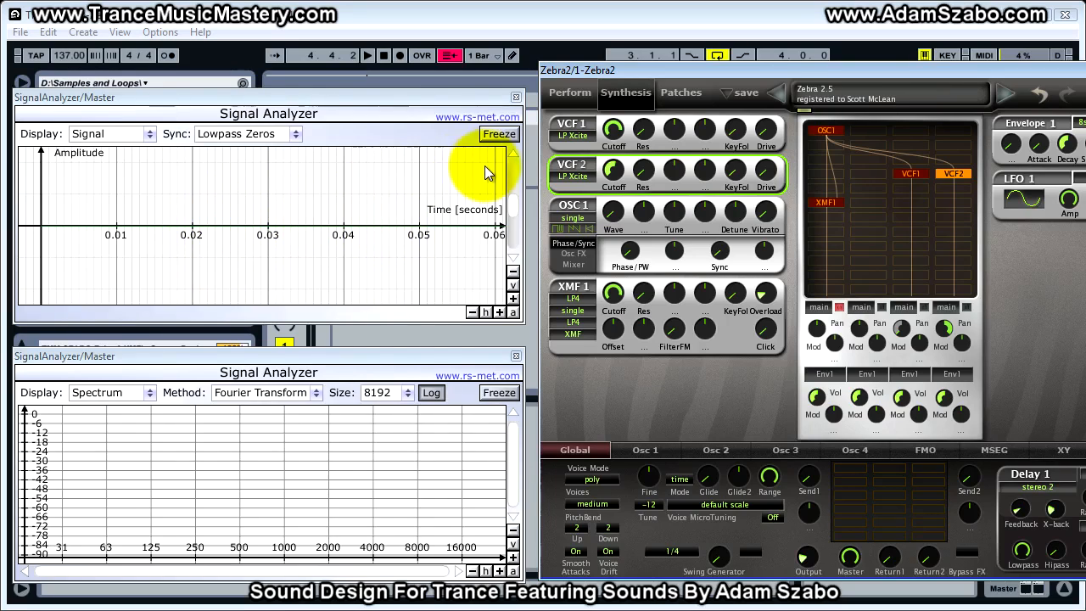
- Freeze the signal and spectrum displays of both Signal Analyzers while a note plays
{"action": "left_click", "coordinate": [499, 134]}
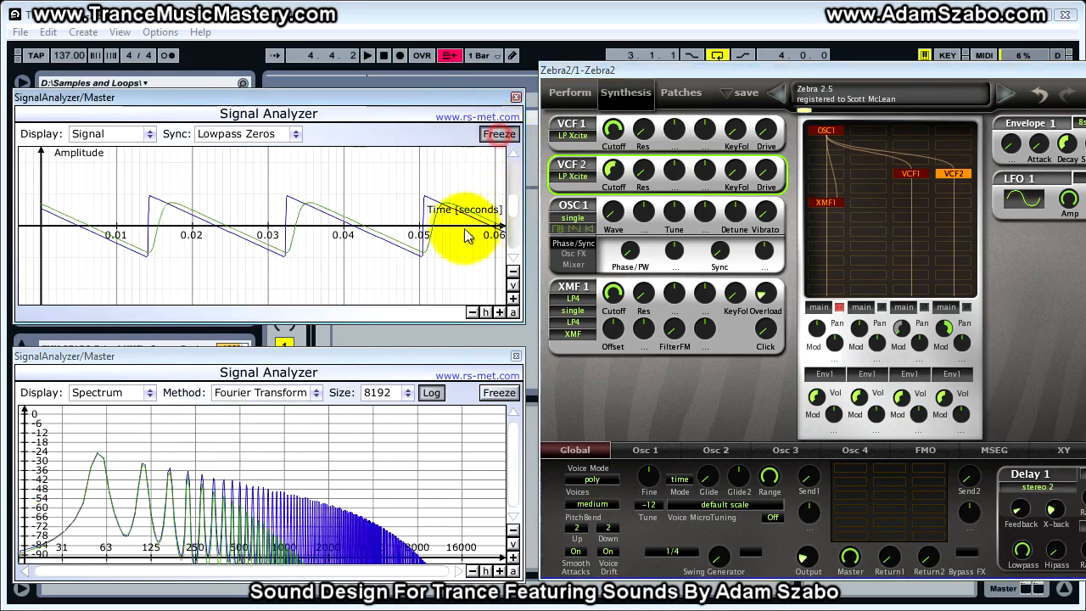
{"action": "left_click", "coordinate": [499, 393]}
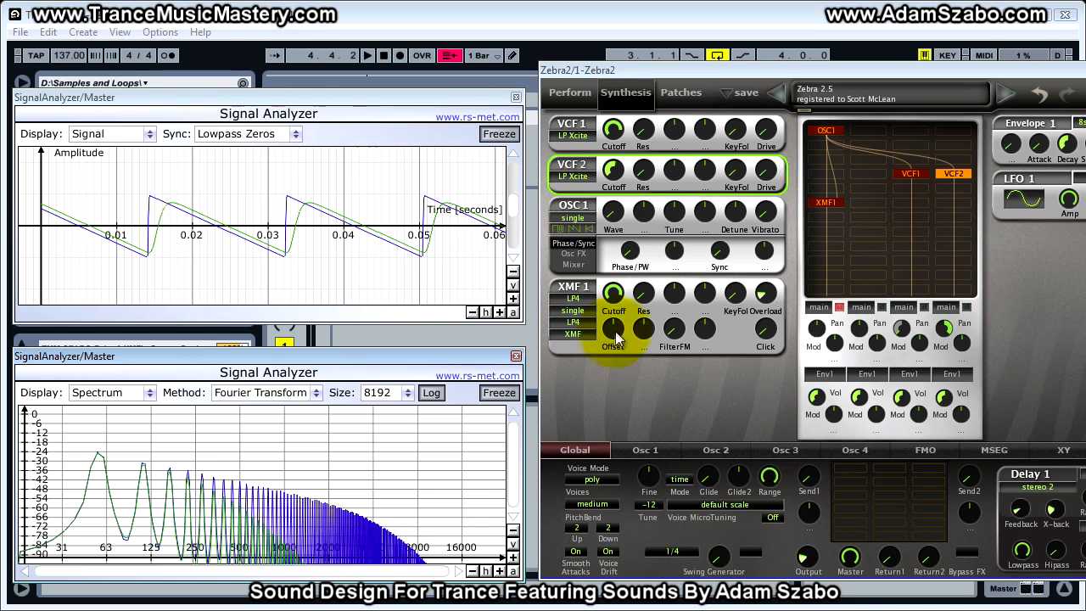
- Raise XMF 1's frequency Offset and reduce its Cutoff to 117
{"action": "left_click_drag", "start_coordinate": [615, 333], "coordinate": [637, 291]}
{"action": "left_click", "coordinate": [611, 293]}
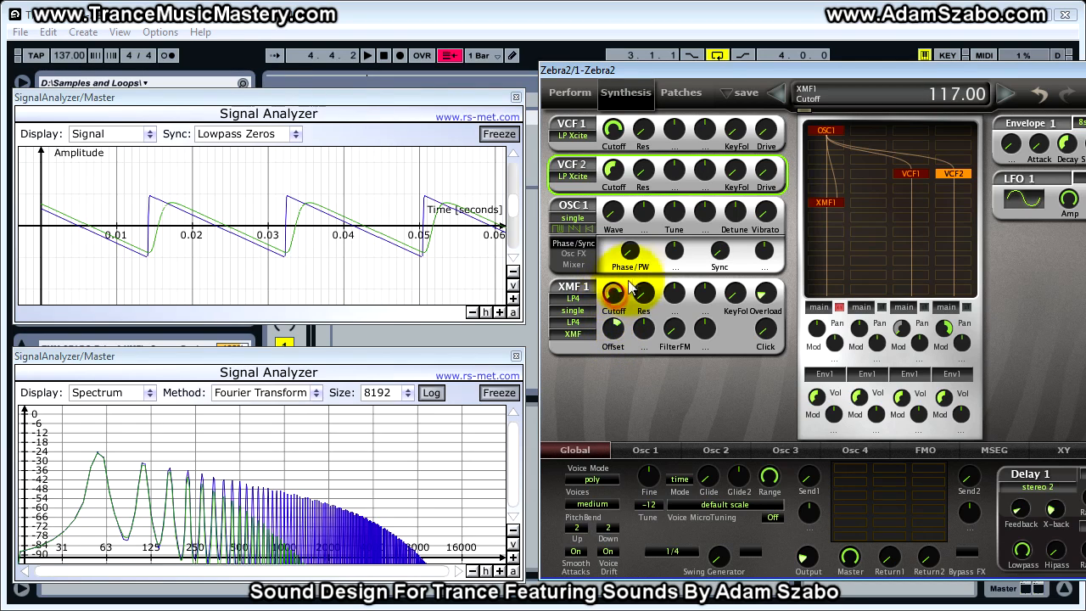
- Mute the third and fourth lanes and unmute the first lane to hear XMF1 alone
{"action": "left_click", "coordinate": [926, 309]}
{"action": "left_click", "coordinate": [967, 310]}
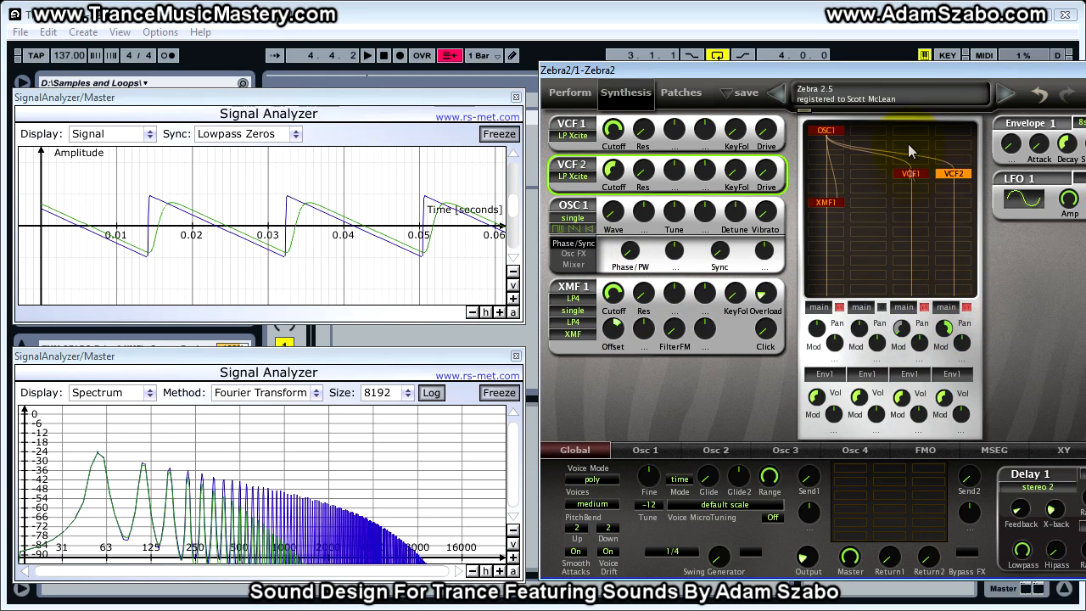
{"action": "left_click", "coordinate": [840, 308]}
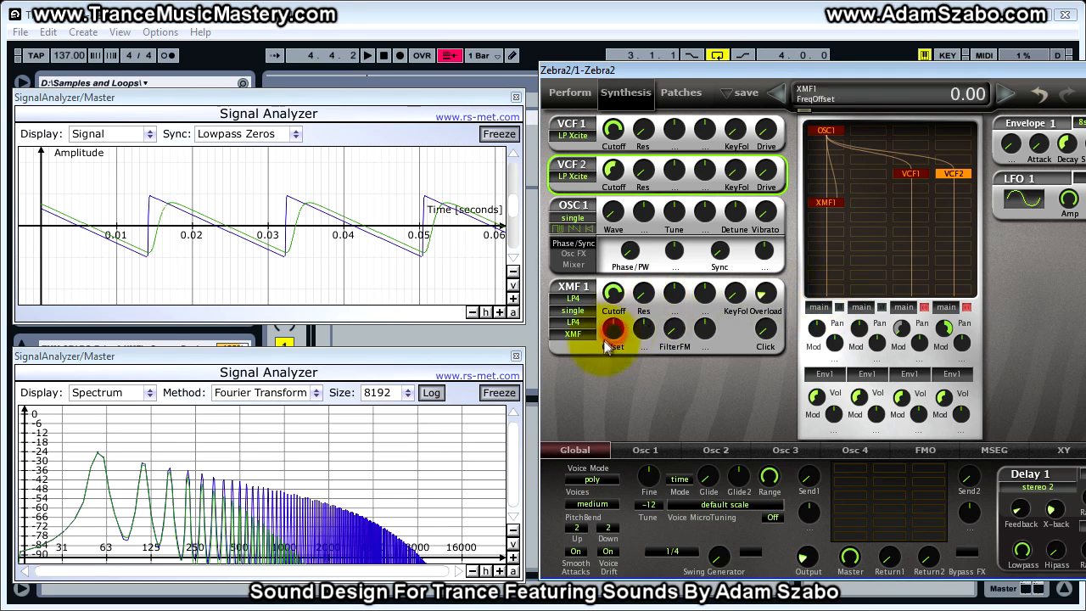
- Set XMF 1's Cutoff to 122 and unfreeze both Signal Analyzers
{"action": "mouse_move", "coordinate": [619, 297]}
{"action": "left_mouse_down"}
{"action": "mouse_move", "coordinate": [618, 351]}
{"action": "mouse_move", "coordinate": [618, 289]}
{"action": "left_mouse_up"}
{"action": "left_click", "coordinate": [499, 133]}
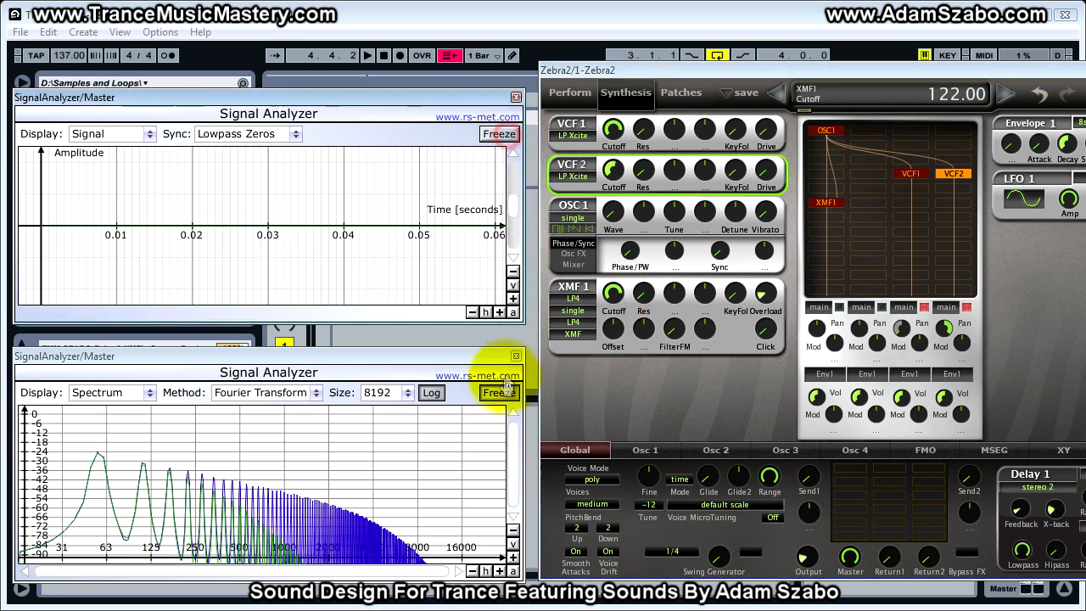
{"action": "left_click", "coordinate": [499, 392]}
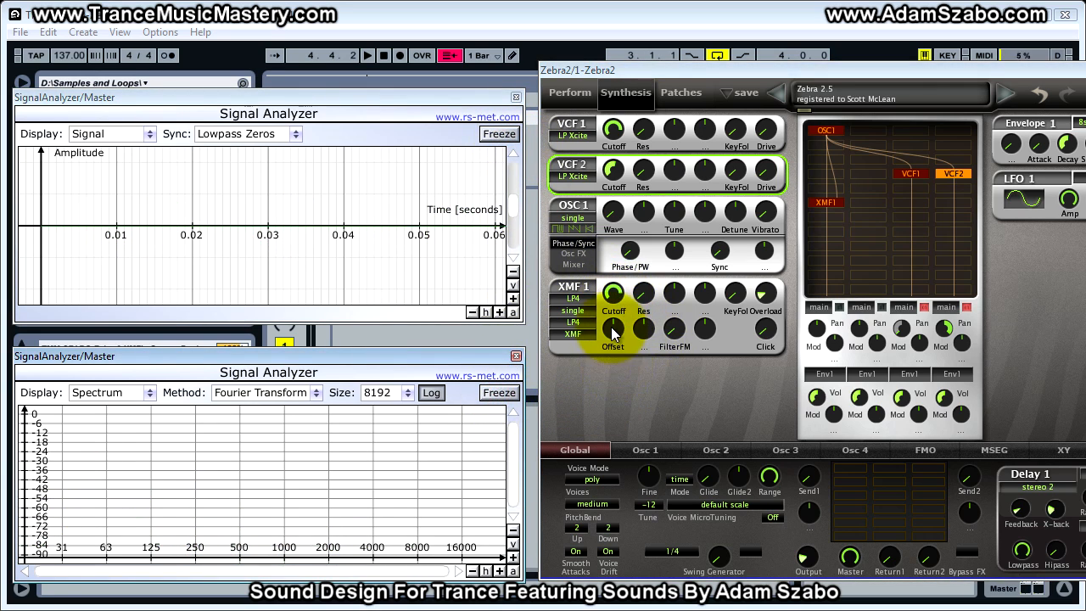
- Reset XMF 1's Offset, raise it to 28.50 while a note plays, and freeze both Signal Analyzers
{"action": "left_click_drag", "start_coordinate": [612, 333], "coordinate": [615, 334]}
{"action": "left_click_drag", "start_coordinate": [615, 289], "coordinate": [615, 309]}
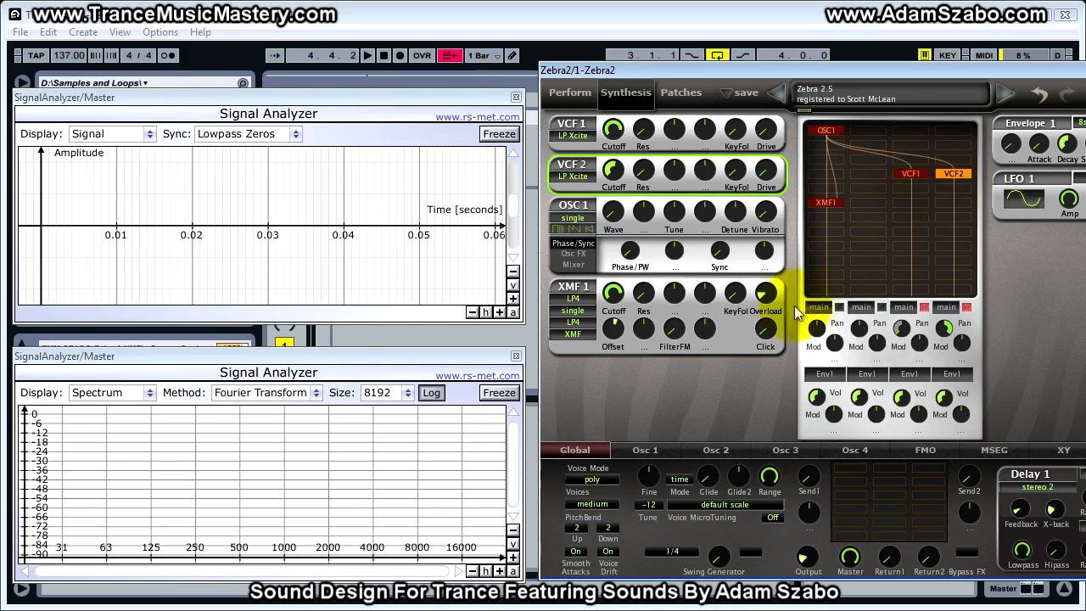
{"action": "double_click", "coordinate": [616, 337]}
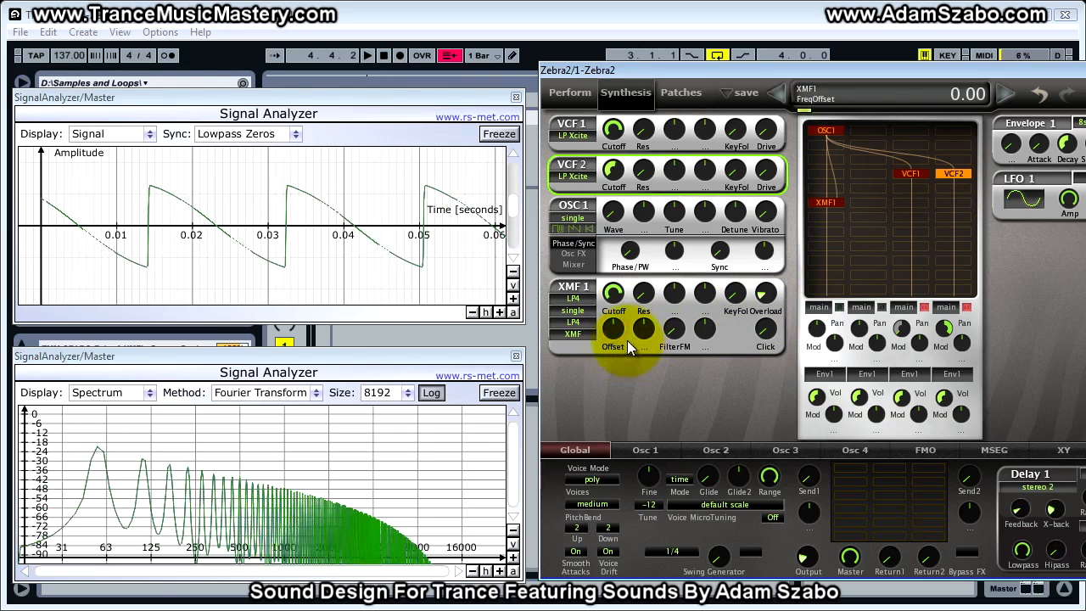
{"action": "left_click_drag", "start_coordinate": [618, 339], "coordinate": [618, 290]}
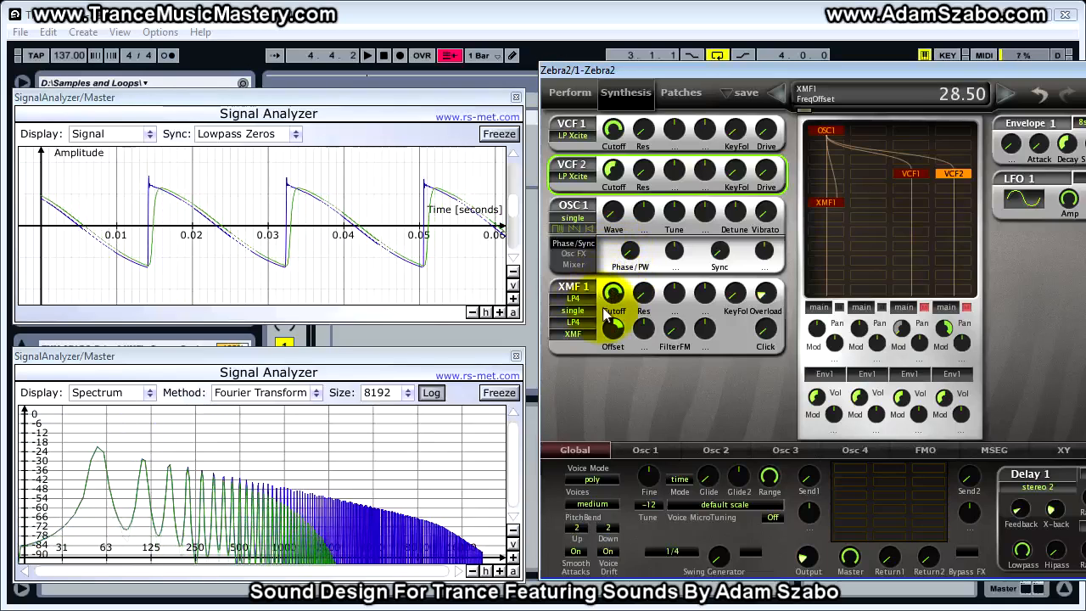
{"action": "left_click", "coordinate": [504, 133]}
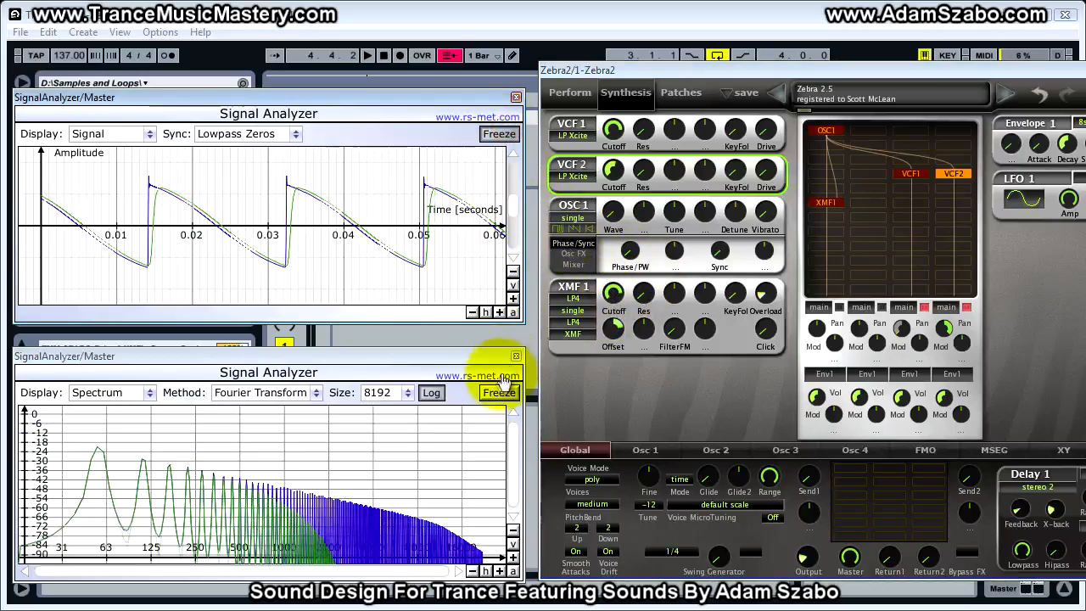
{"action": "left_click", "coordinate": [495, 393]}
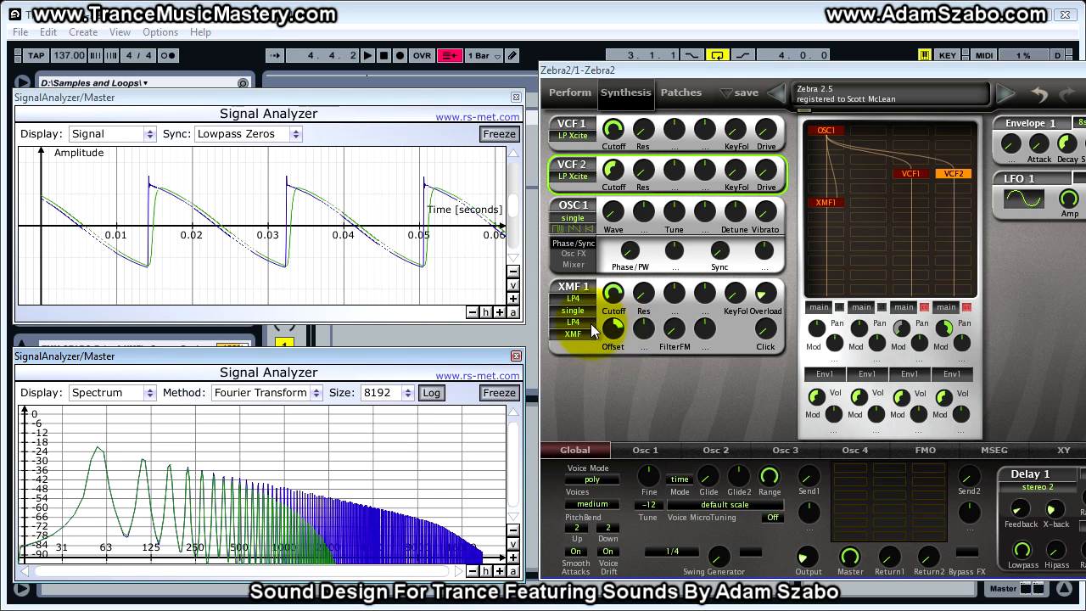
- Raise XMF 1's Offset in stages to 48.00 and unfreeze both Signal Analyzers
{"action": "left_click_drag", "start_coordinate": [613, 328], "coordinate": [623, 276]}
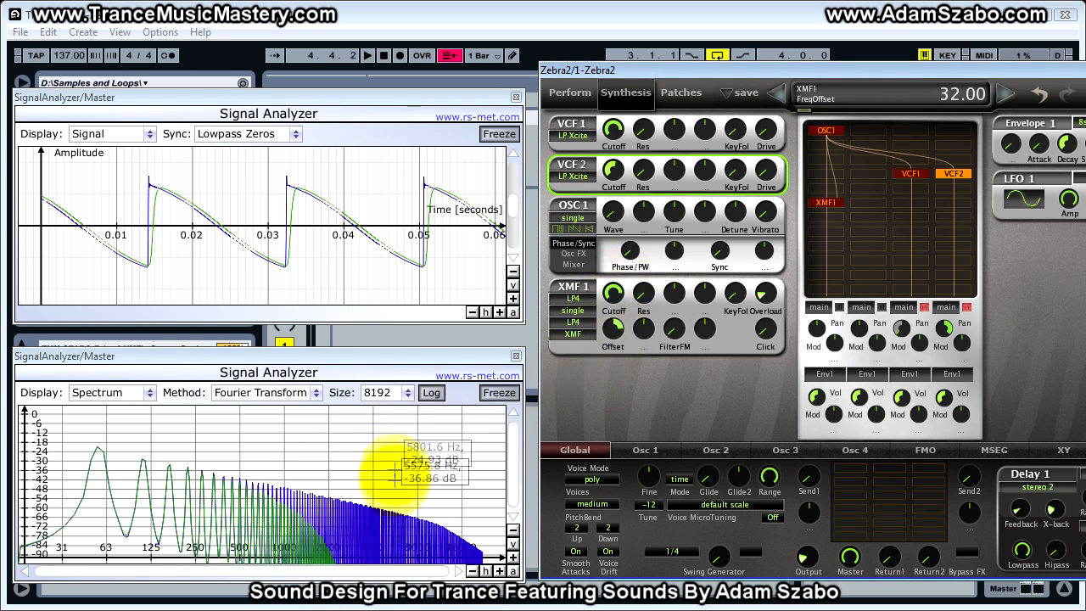
{"action": "left_click_drag", "start_coordinate": [614, 336], "coordinate": [617, 354]}
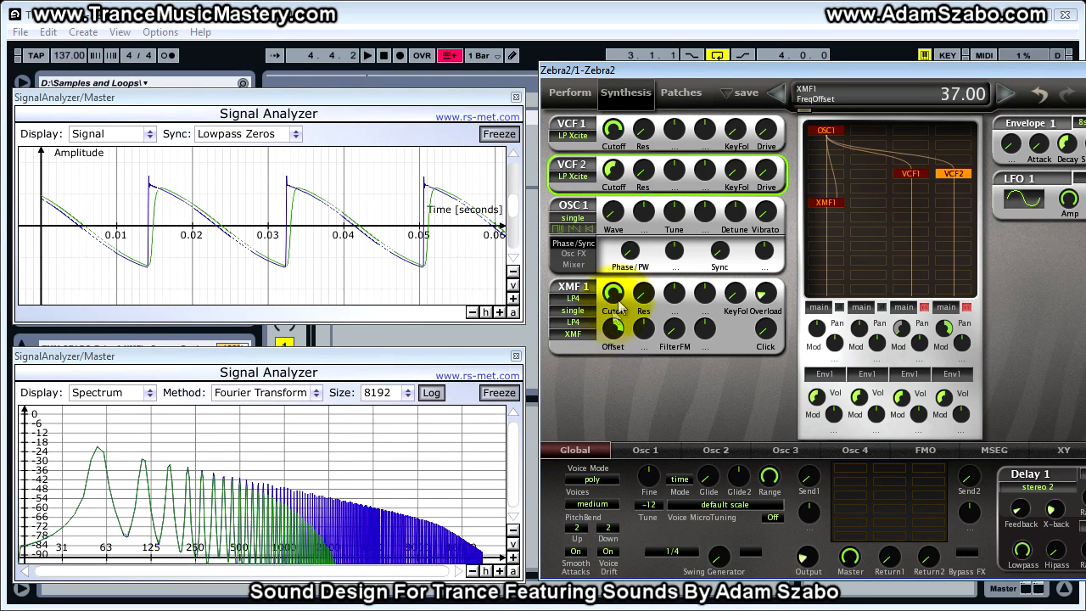
{"action": "left_click_drag", "start_coordinate": [616, 328], "coordinate": [563, 359]}
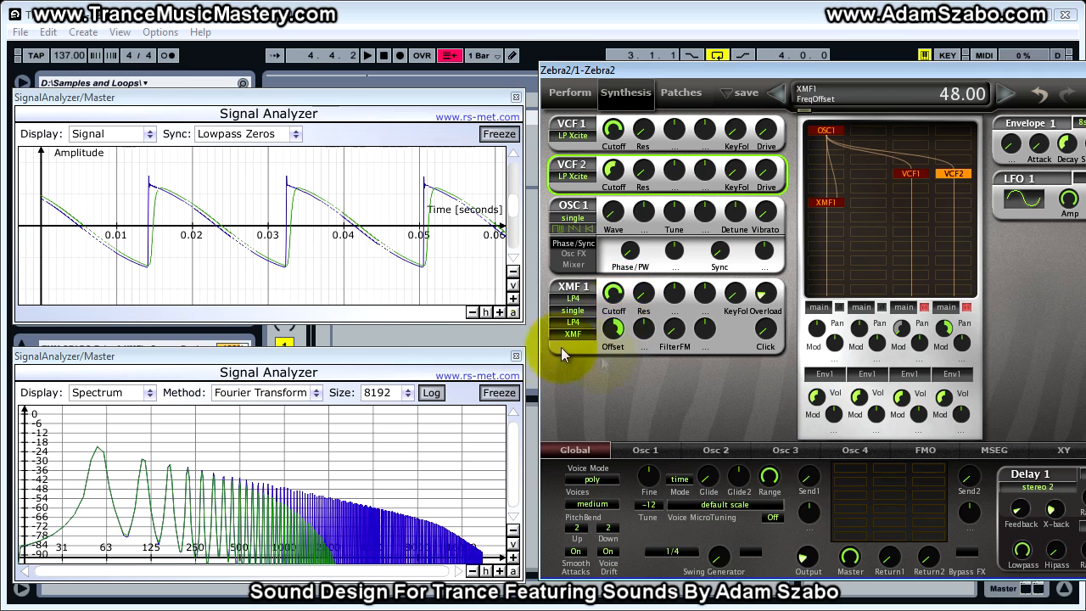
{"action": "left_click", "coordinate": [499, 134]}
{"action": "left_click", "coordinate": [499, 393]}
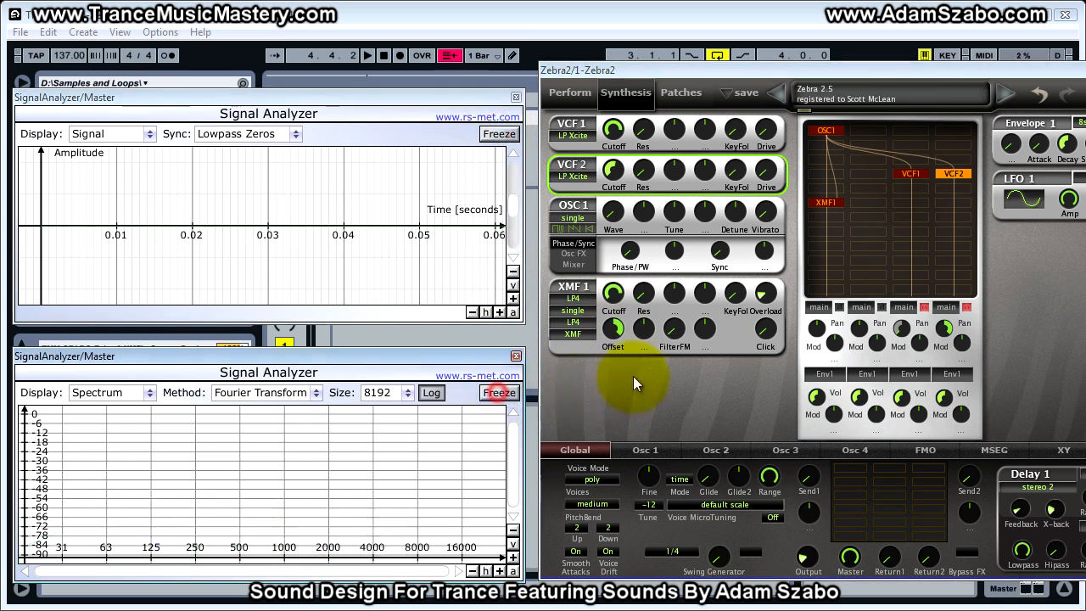
- Sweep XMF 1's Offset into negative values and back up to 6.50, and freeze both Signal Analyzers with a reduced Cutoff
{"action": "left_click_drag", "start_coordinate": [628, 338], "coordinate": [624, 602]}
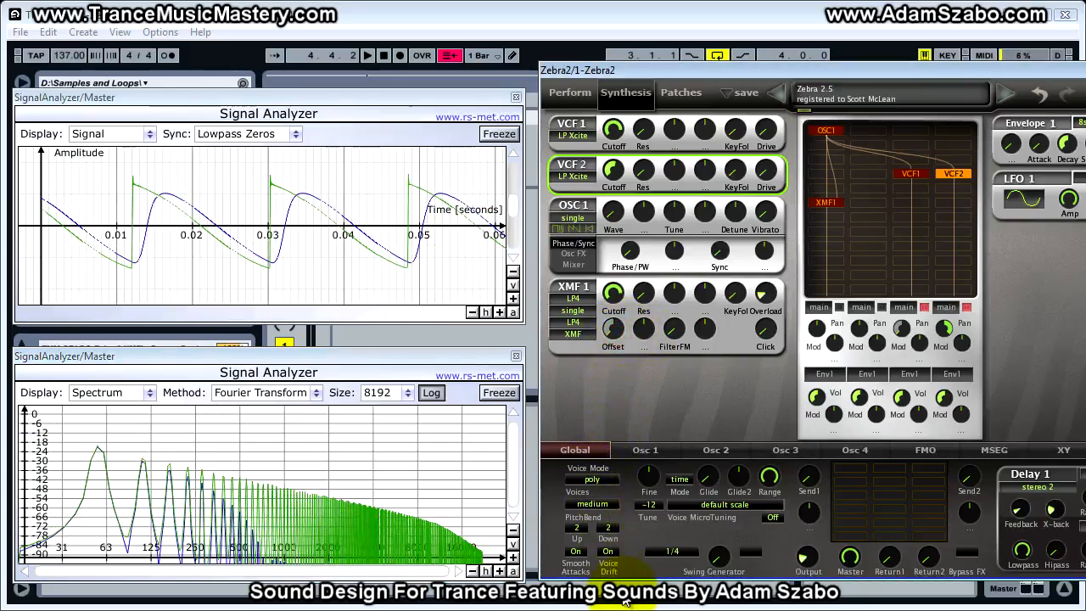
{"action": "left_click_drag", "start_coordinate": [612, 505], "coordinate": [617, 396]}
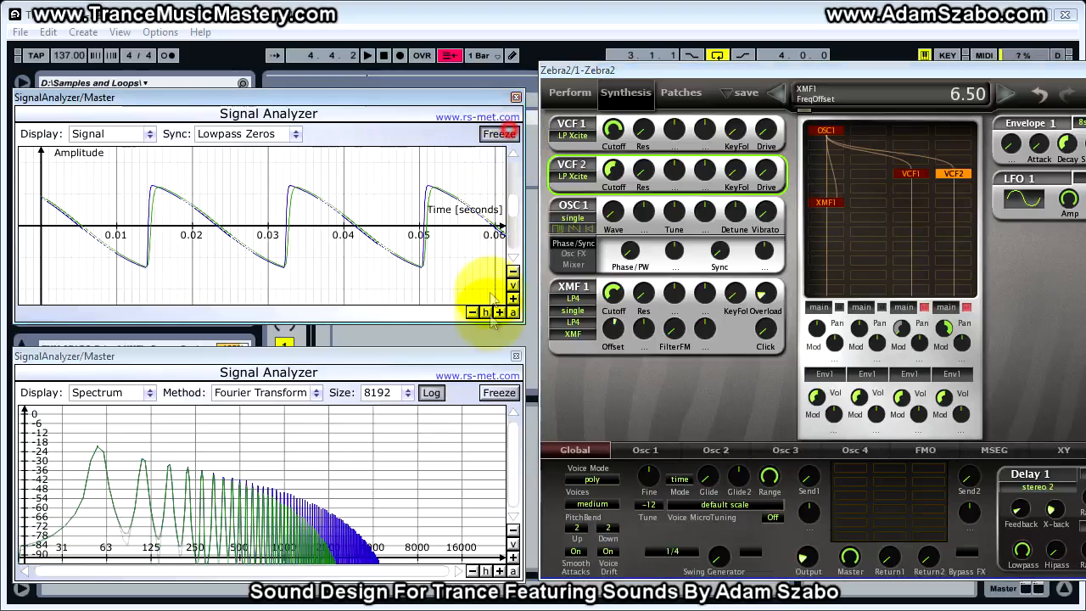
{"action": "left_click", "coordinate": [499, 392]}
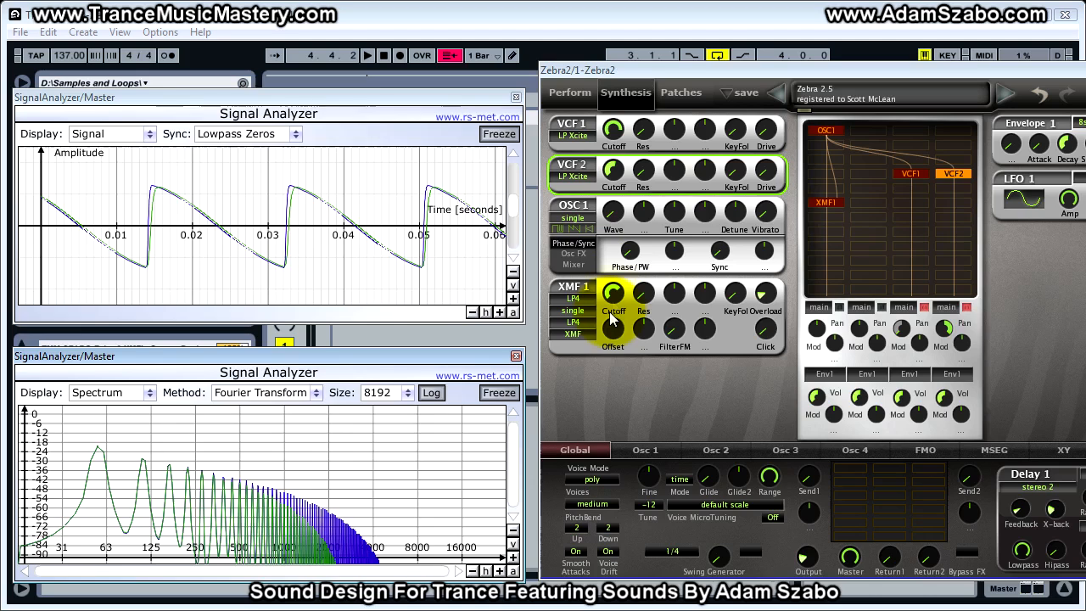
- Unfreeze both Signal Analyzers and reset XMF 1's Offset to 0.00
{"action": "left_click_drag", "start_coordinate": [615, 330], "coordinate": [615, 321]}
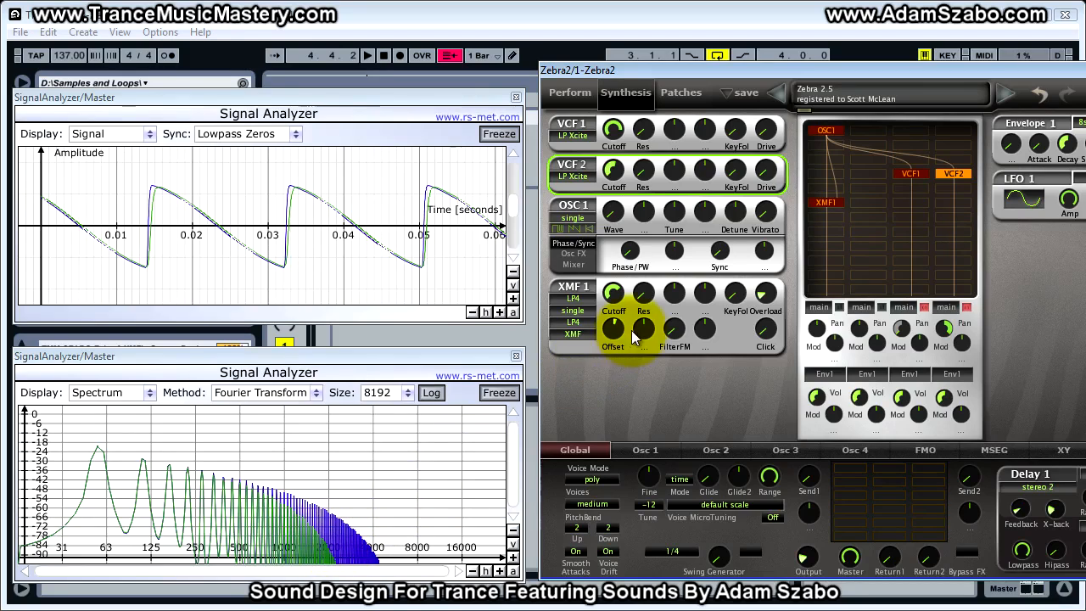
{"action": "left_click", "coordinate": [499, 392]}
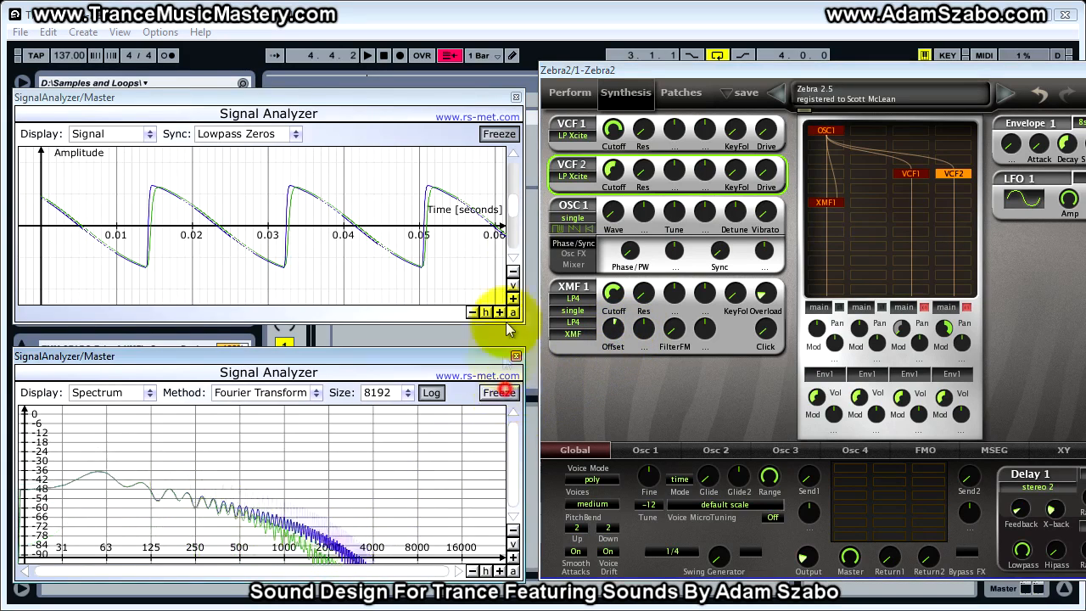
{"action": "left_click", "coordinate": [501, 134]}
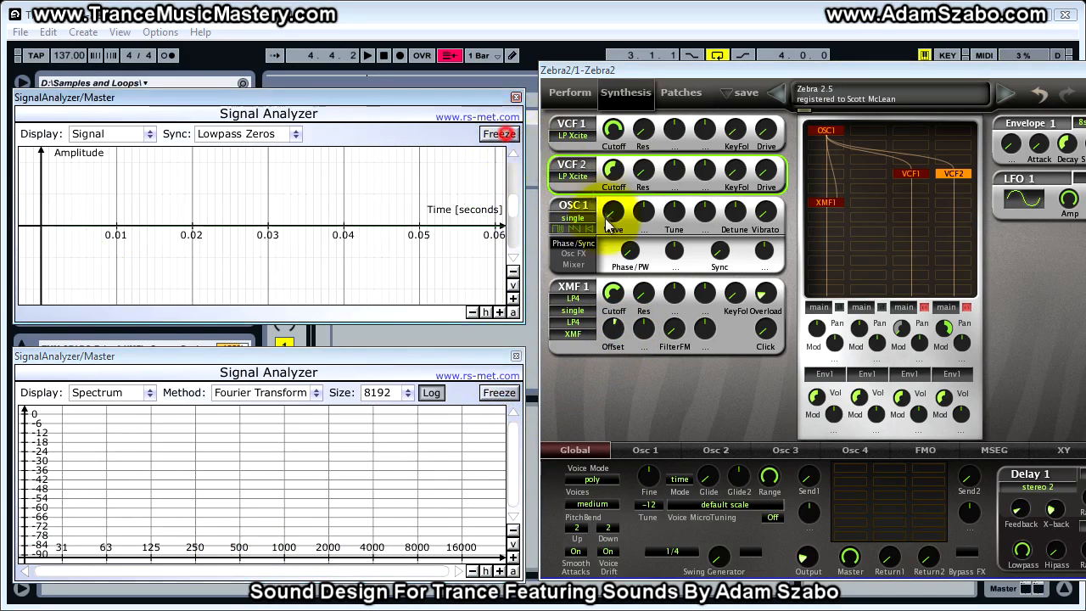
{"action": "double_click", "coordinate": [616, 324]}
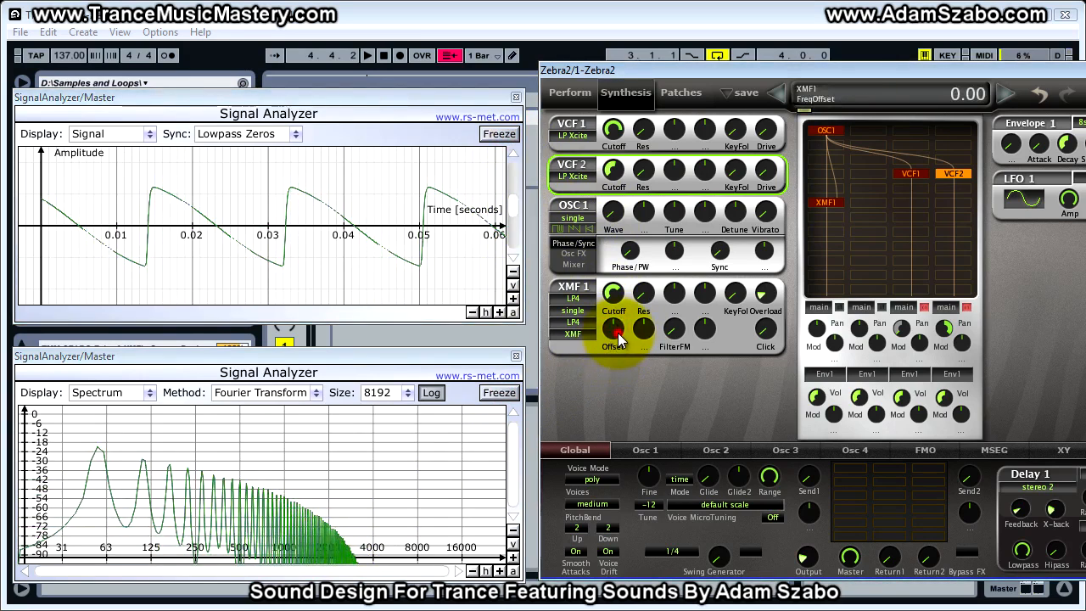
- Sweep XMF 1's Offset upward and readjust its Cutoff and Offset to compare the two channels on the analyzers
{"action": "left_click_drag", "start_coordinate": [618, 327], "coordinate": [629, 213]}
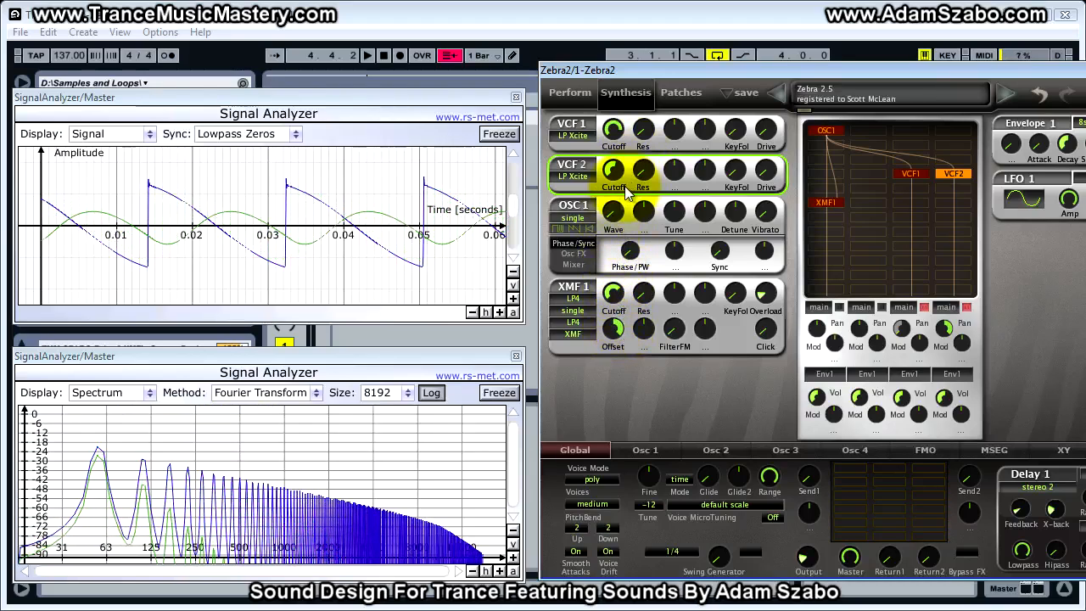
{"action": "left_click_drag", "start_coordinate": [612, 294], "coordinate": [618, 266]}
{"action": "left_click_drag", "start_coordinate": [618, 314], "coordinate": [612, 377]}
{"action": "mouse_move", "coordinate": [618, 299]}
{"action": "left_mouse_down"}
{"action": "mouse_move", "coordinate": [616, 311]}
{"action": "mouse_move", "coordinate": [629, 284]}
{"action": "mouse_move", "coordinate": [627, 314]}
{"action": "mouse_move", "coordinate": [626, 299]}
{"action": "left_mouse_up"}
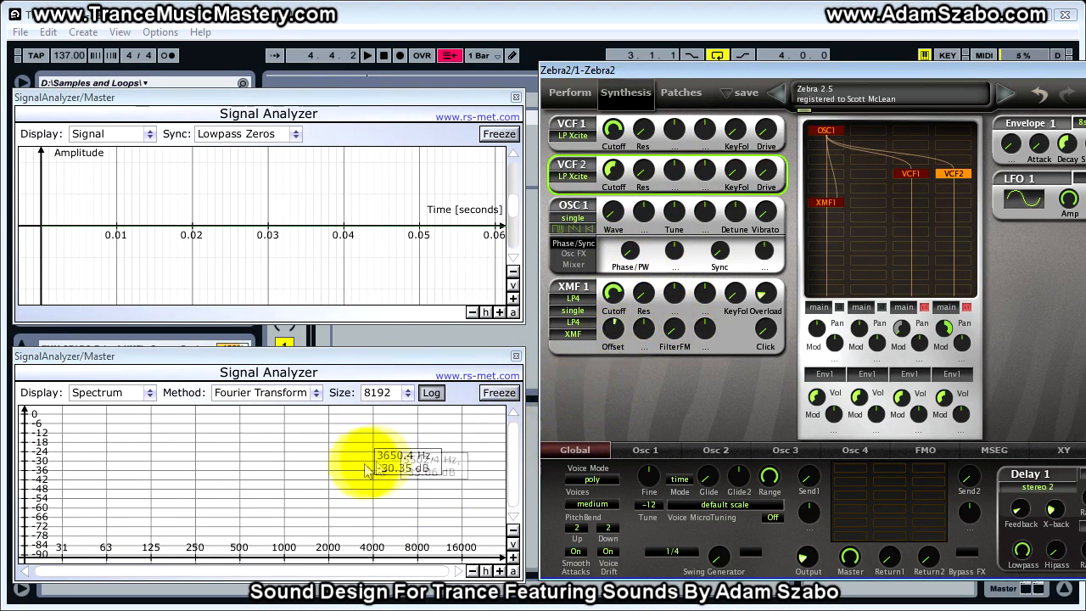
- Set XMF 1's routing to serial and chain VCF 2 below VCF 1 in the third lane with its input set to same
{"action": "left_click", "coordinate": [582, 312]}
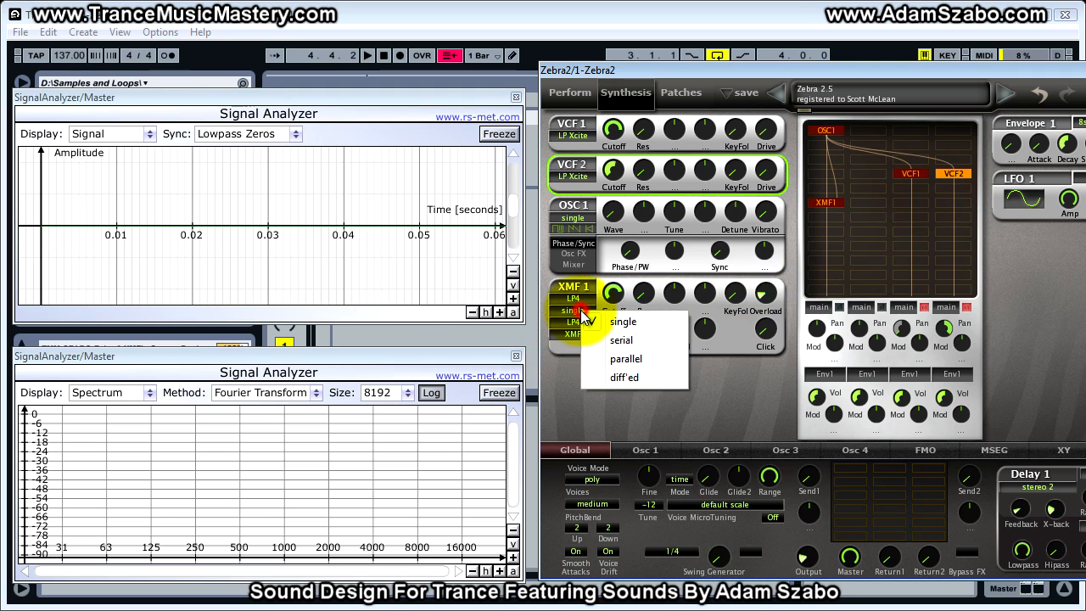
{"action": "left_click", "coordinate": [622, 341]}
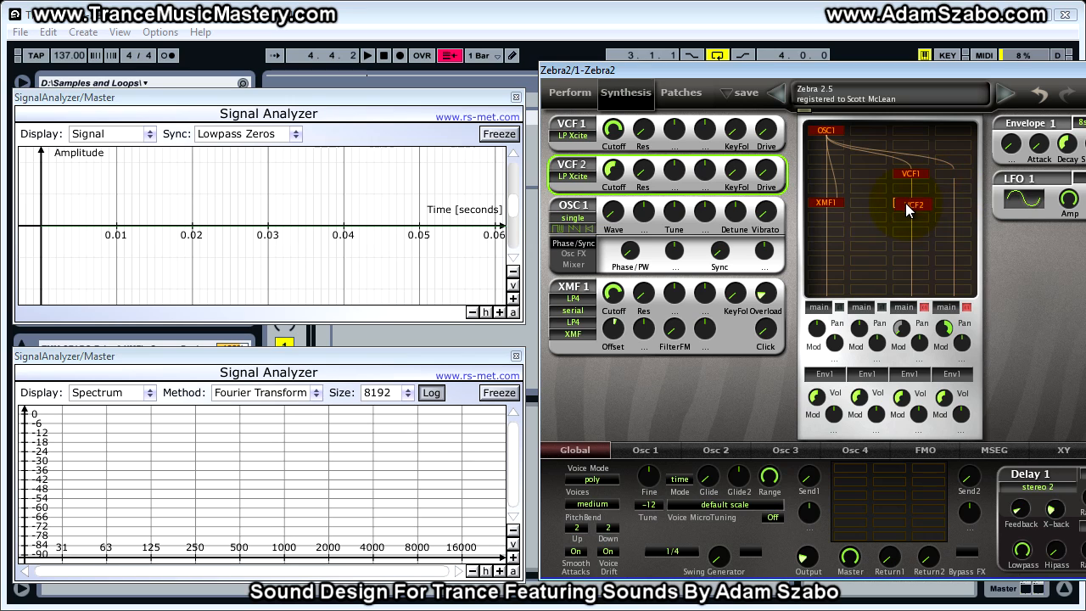
{"action": "right_click", "coordinate": [907, 203]}
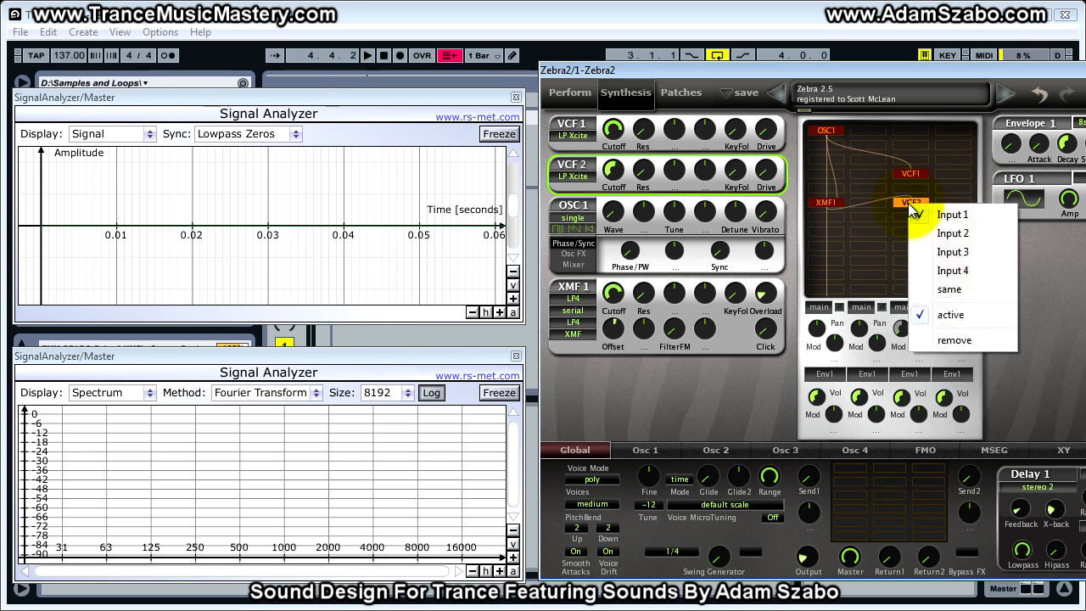
{"action": "left_click", "coordinate": [948, 292]}
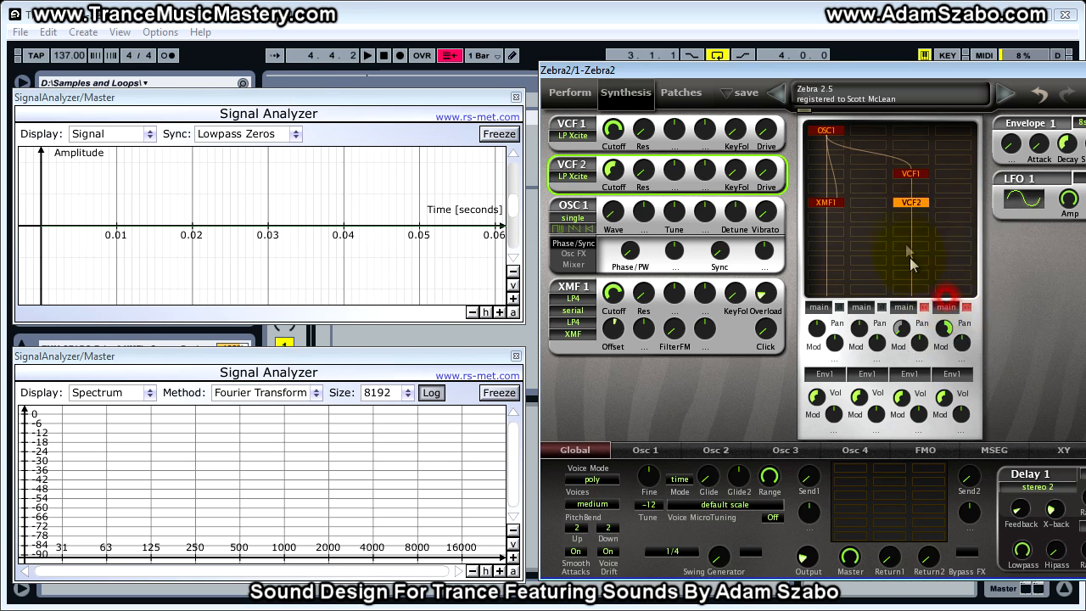
{"action": "left_click", "coordinate": [921, 175]}
{"action": "left_click", "coordinate": [916, 202]}
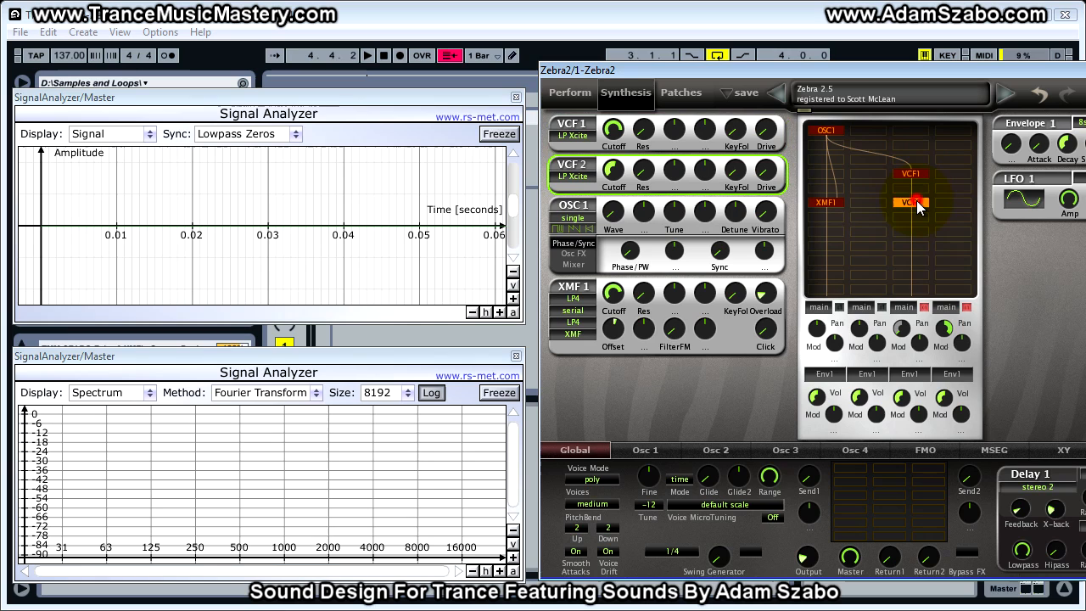
- Switch XMF 1's routing to parallel and return VCF 2 to the fourth lane, resetting the Pan of the third and fourth lanes
{"action": "left_click", "coordinate": [573, 311]}
{"action": "left_click", "coordinate": [624, 361]}
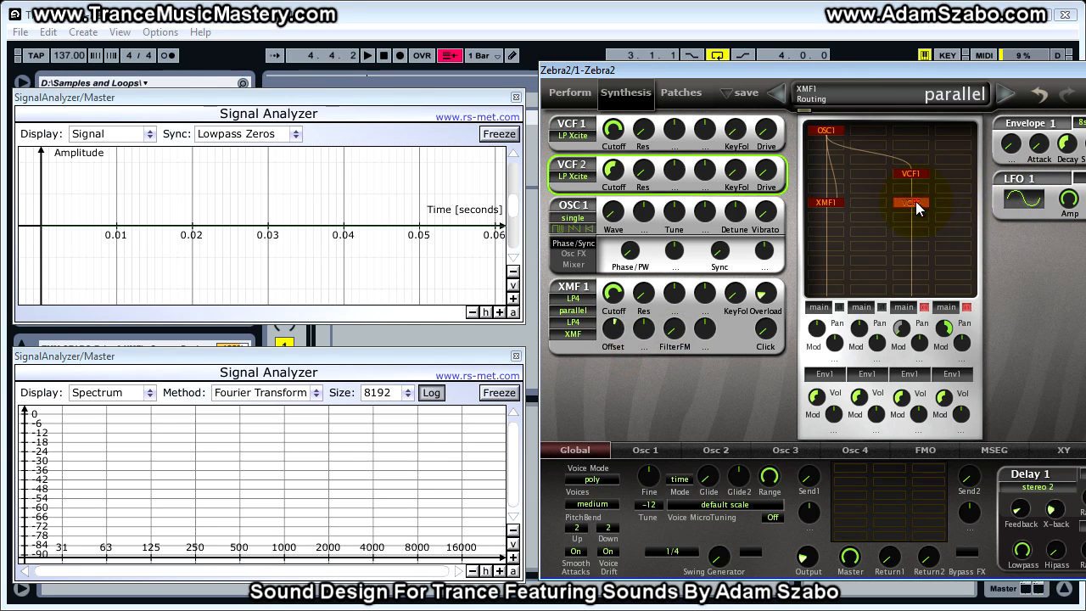
{"action": "left_click", "coordinate": [955, 173]}
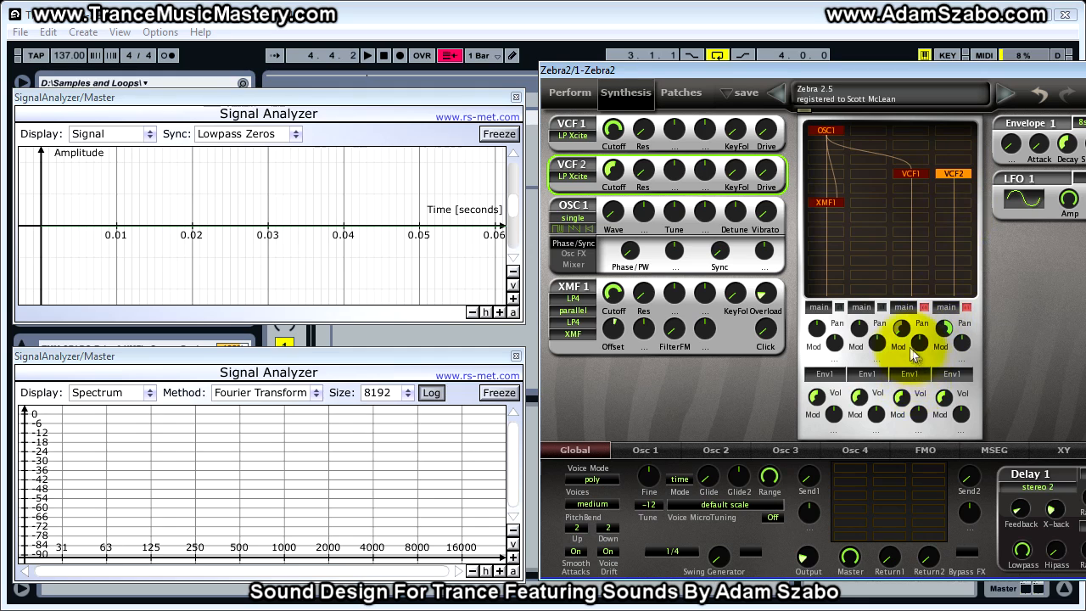
{"action": "double_click", "coordinate": [904, 332]}
{"action": "double_click", "coordinate": [945, 330]}
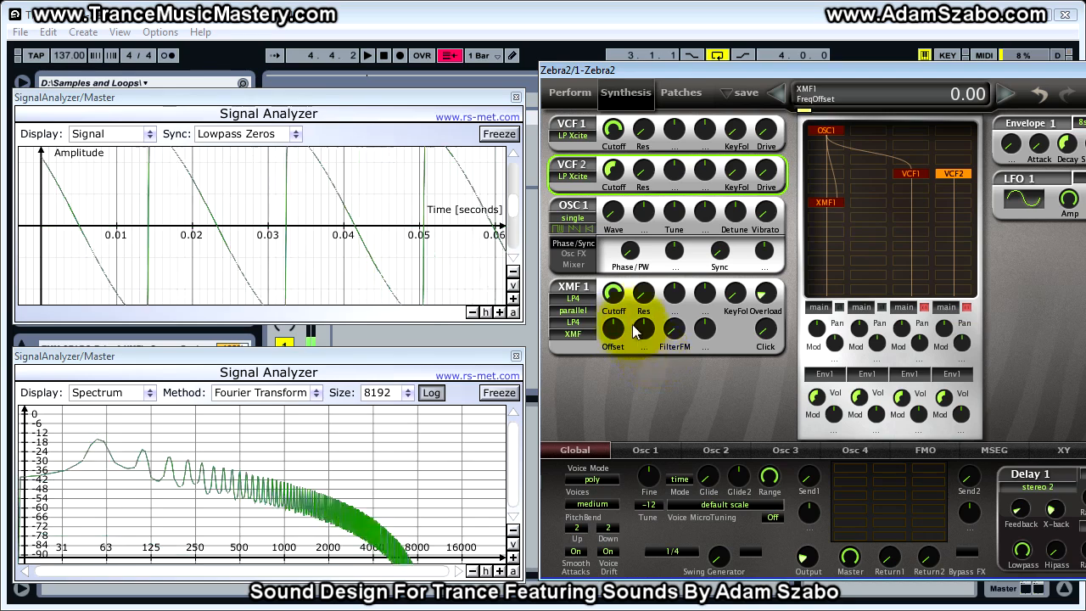
- Lower XMF 1's Cutoff with its Offset raised to 43.50, and freeze the Signal Analyzer displays
{"action": "mouse_move", "coordinate": [614, 297]}
{"action": "left_mouse_down"}
{"action": "mouse_move", "coordinate": [611, 350]}
{"action": "mouse_move", "coordinate": [630, 243]}
{"action": "mouse_move", "coordinate": [617, 303]}
{"action": "left_mouse_up"}
{"action": "left_click_drag", "start_coordinate": [620, 295], "coordinate": [636, 250]}
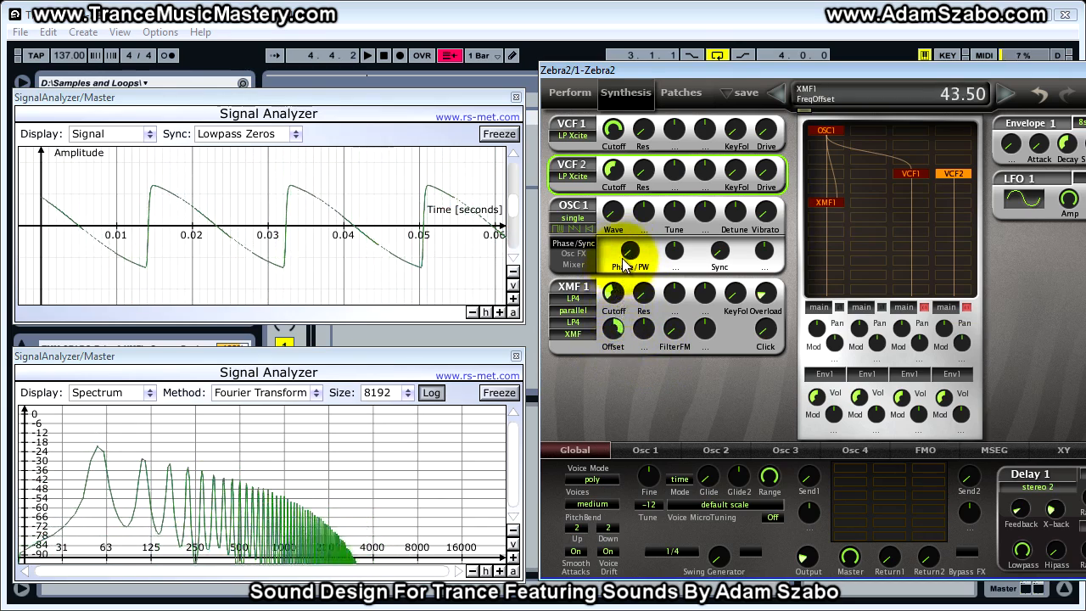
{"action": "left_click", "coordinate": [499, 134]}
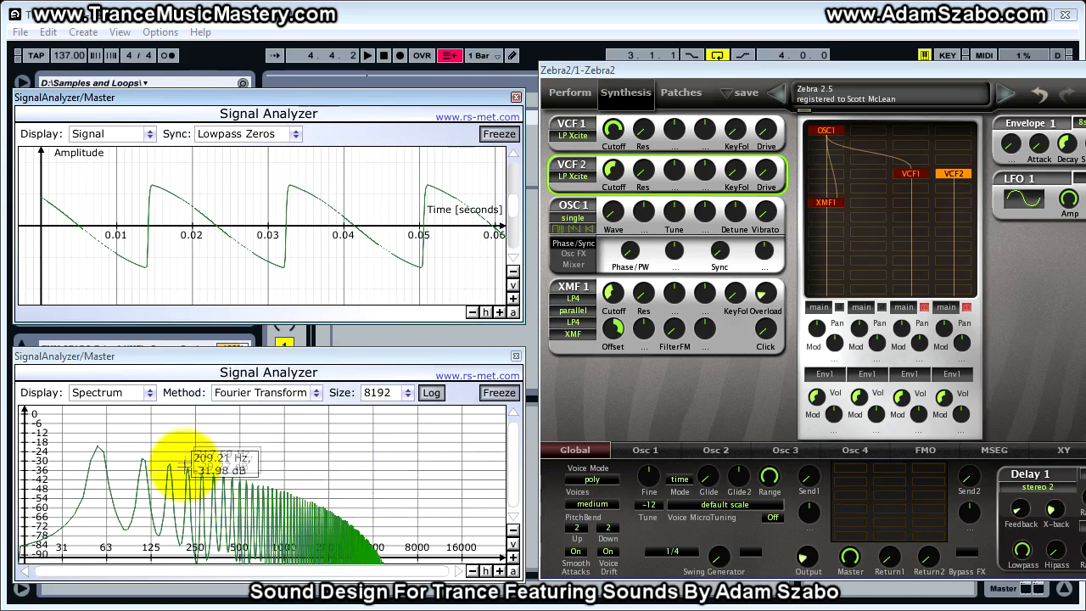
- Set XMF 1's routing to diff'ed with Cutoff at 64.00, reset its Offset, and raise the Offset to 17.50
{"action": "left_click", "coordinate": [584, 310]}
{"action": "left_click", "coordinate": [635, 377]}
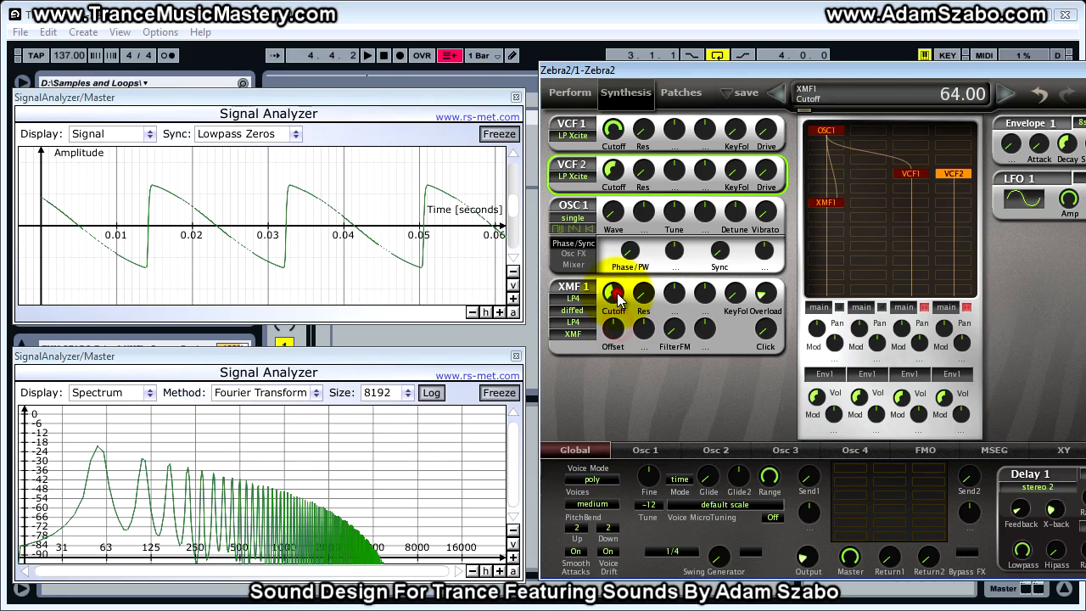
{"action": "left_click_drag", "start_coordinate": [615, 314], "coordinate": [619, 337]}
{"action": "double_click", "coordinate": [618, 338]}
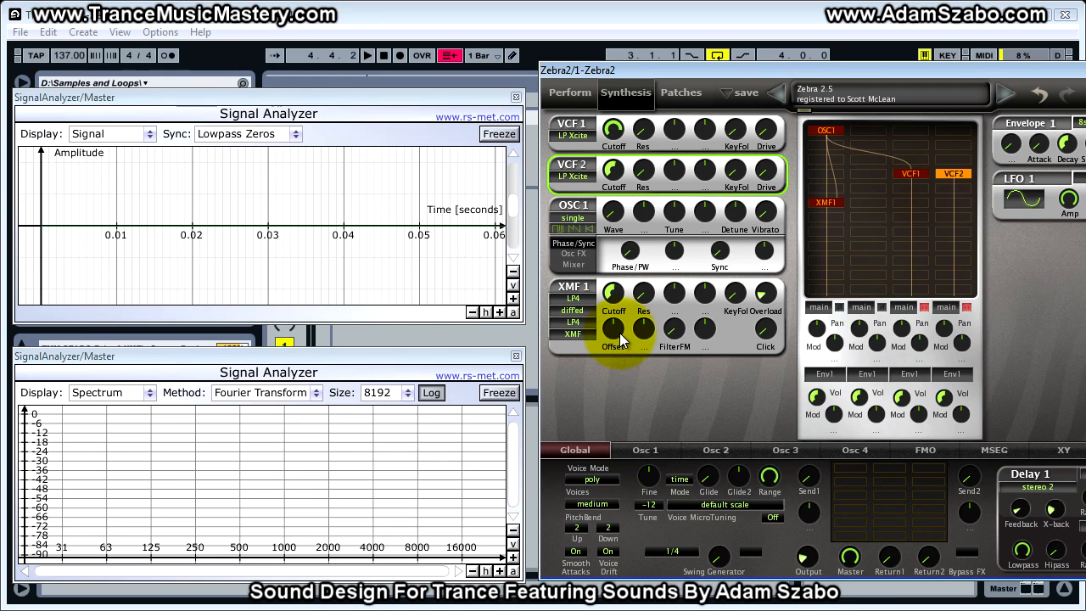
{"action": "left_click_drag", "start_coordinate": [618, 332], "coordinate": [597, 331]}
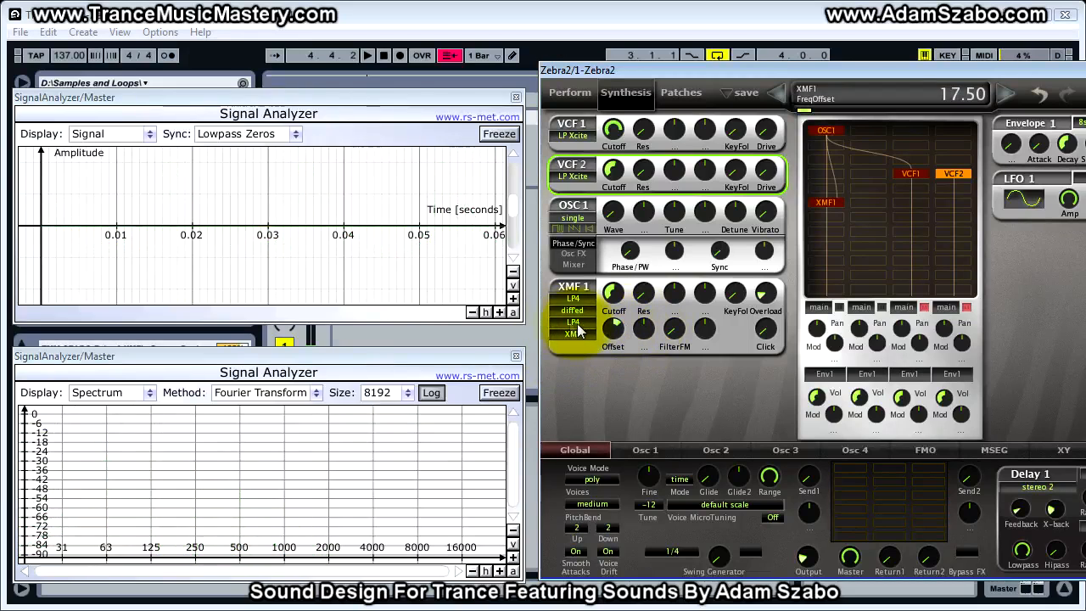
- Change XMF 1's second filter type to BP2 and readjust its Offset
{"action": "left_click", "coordinate": [591, 321]}
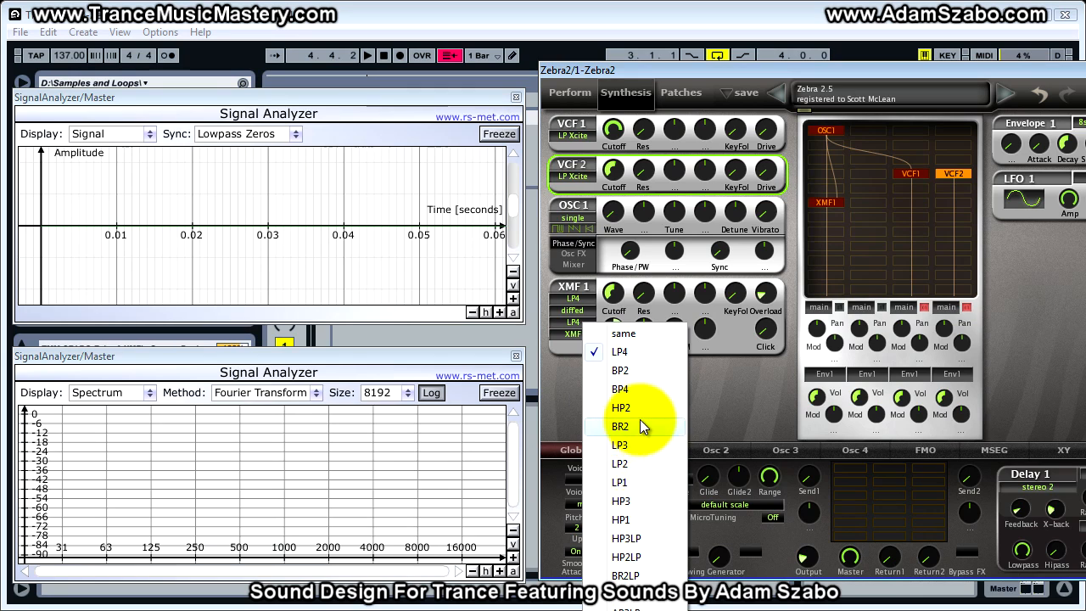
{"action": "left_click", "coordinate": [635, 370]}
{"action": "mouse_move", "coordinate": [614, 330]}
{"action": "left_mouse_down"}
{"action": "mouse_move", "coordinate": [613, 416]}
{"action": "mouse_move", "coordinate": [623, 339]}
{"action": "mouse_move", "coordinate": [649, 339]}
{"action": "mouse_move", "coordinate": [615, 328]}
{"action": "left_mouse_up"}
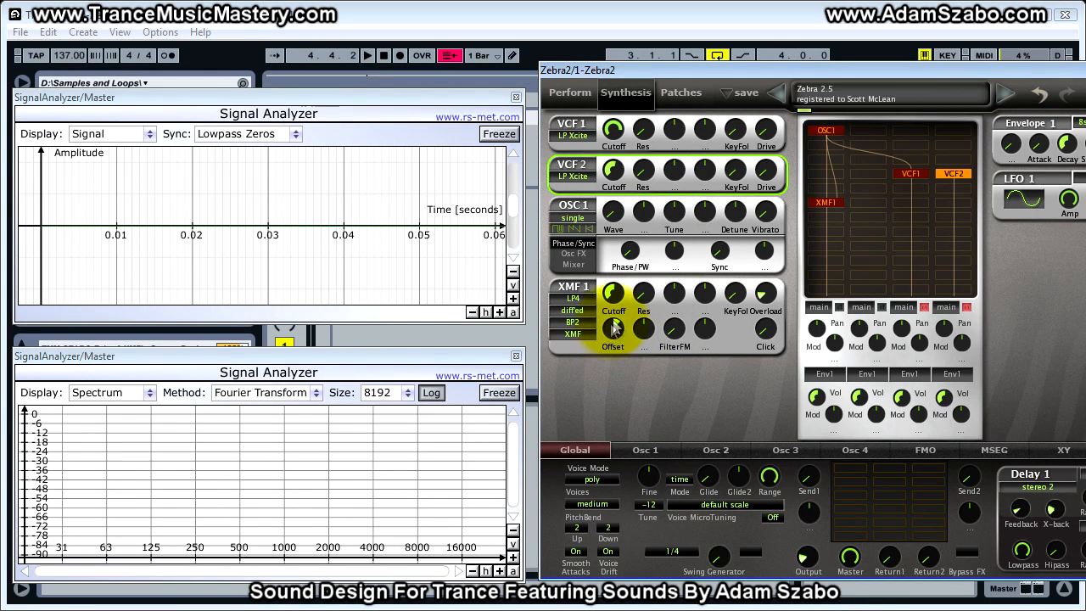
- Set XMF 1's routing to single and its second filter type to same
{"action": "left_click", "coordinate": [591, 312]}
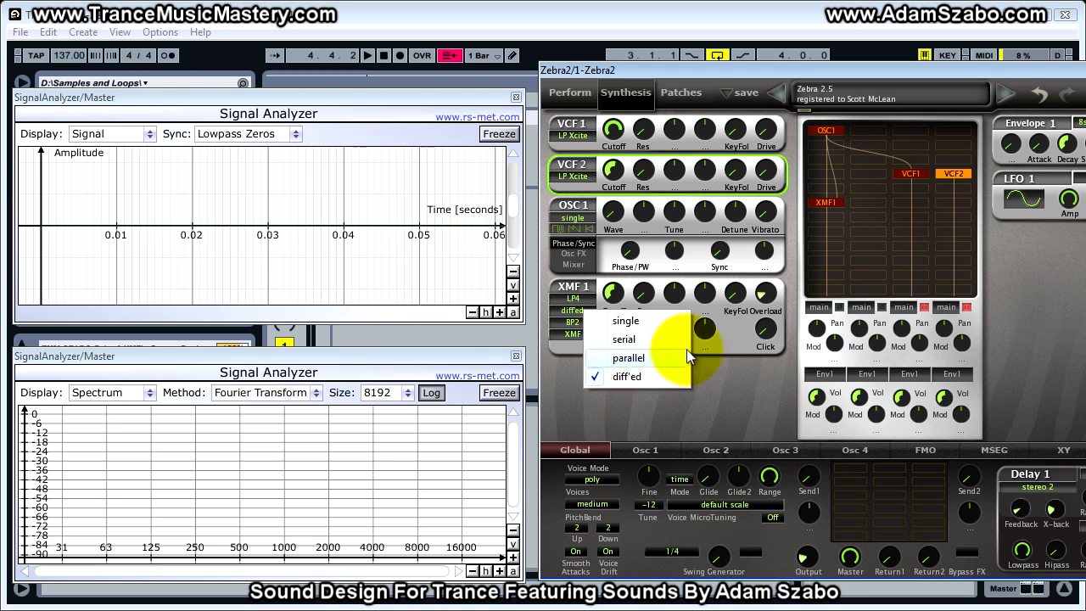
{"action": "left_click", "coordinate": [625, 320]}
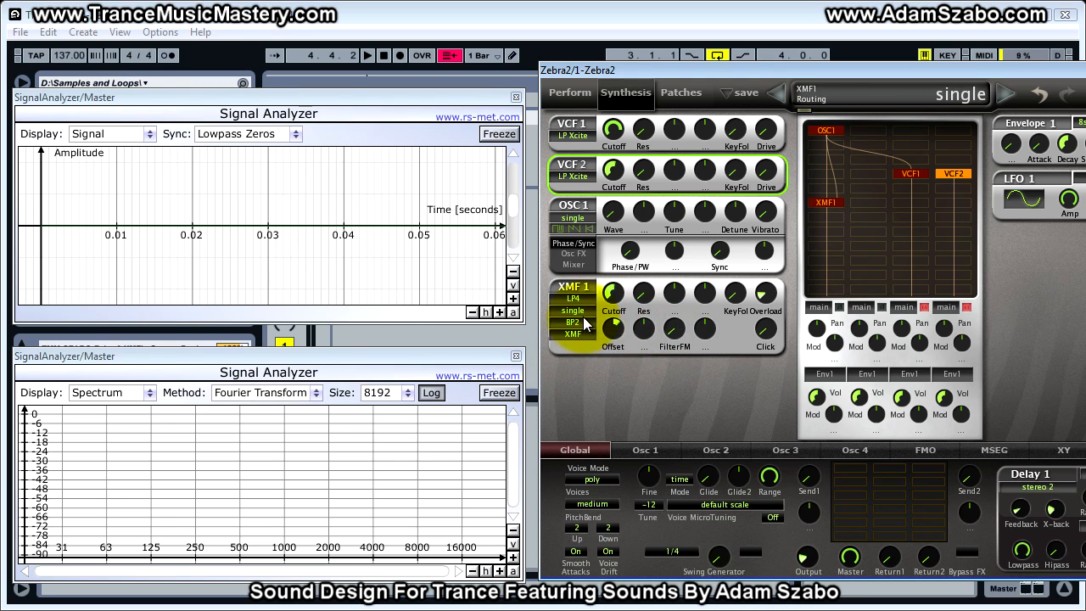
{"action": "left_click", "coordinate": [584, 324]}
{"action": "left_click", "coordinate": [621, 333]}
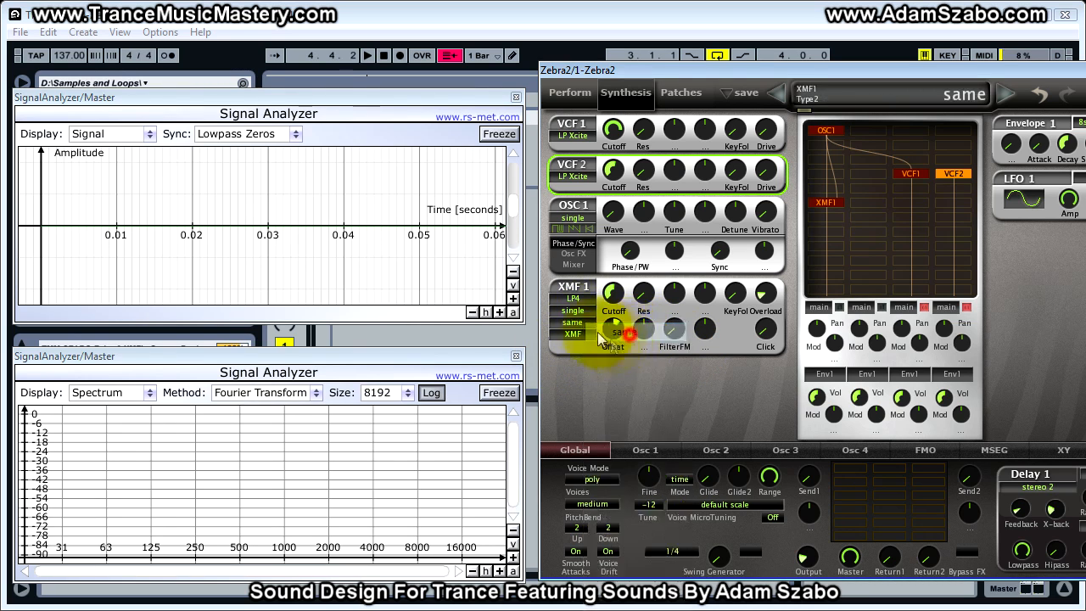
- Change XMF 1's first filter type to HP3, sweep its Cutoff and Offset down to a Cutoff of 28.00, and set Overload to 9.00
{"action": "left_click", "coordinate": [583, 305]}
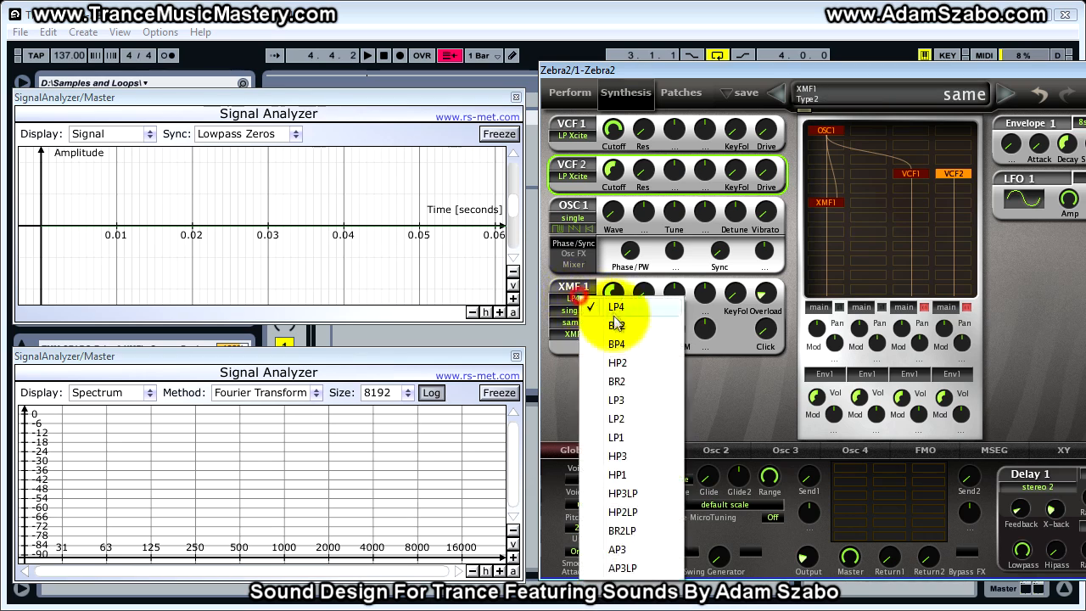
{"action": "left_click", "coordinate": [627, 456]}
{"action": "mouse_move", "coordinate": [614, 293]}
{"action": "left_mouse_down"}
{"action": "mouse_move", "coordinate": [620, 350]}
{"action": "mouse_move", "coordinate": [626, 255]}
{"action": "mouse_move", "coordinate": [612, 291]}
{"action": "left_mouse_up"}
{"action": "mouse_move", "coordinate": [613, 328]}
{"action": "left_mouse_down"}
{"action": "mouse_move", "coordinate": [611, 390]}
{"action": "mouse_move", "coordinate": [621, 339]}
{"action": "left_mouse_up"}
{"action": "left_click_drag", "start_coordinate": [620, 293], "coordinate": [618, 352]}
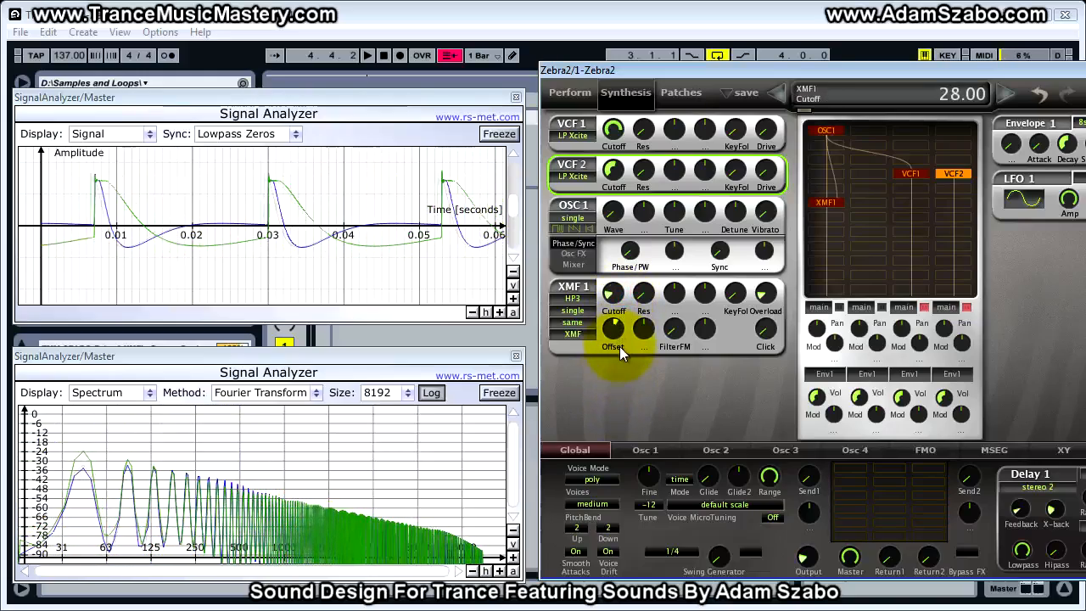
{"action": "mouse_move", "coordinate": [766, 311]}
{"action": "left_mouse_down"}
{"action": "mouse_move", "coordinate": [766, 261]}
{"action": "mouse_move", "coordinate": [764, 316]}
{"action": "left_mouse_up"}
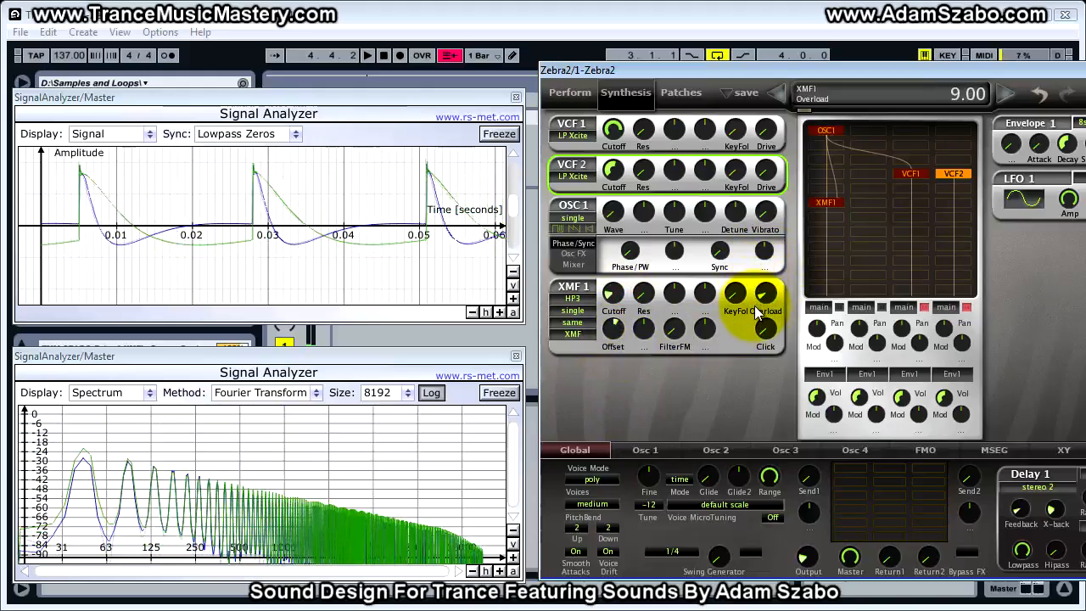
- Change XMF 1's filter type to AP3 and sweep its Cutoff up to at least 94.00 and back down
{"action": "left_click", "coordinate": [573, 299]}
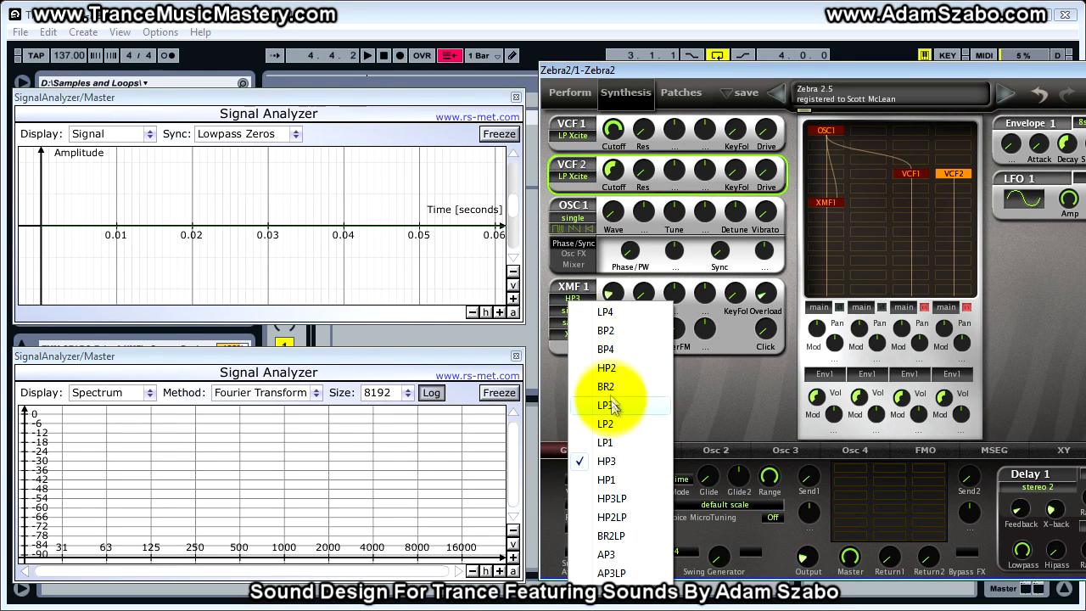
{"action": "left_click", "coordinate": [613, 554]}
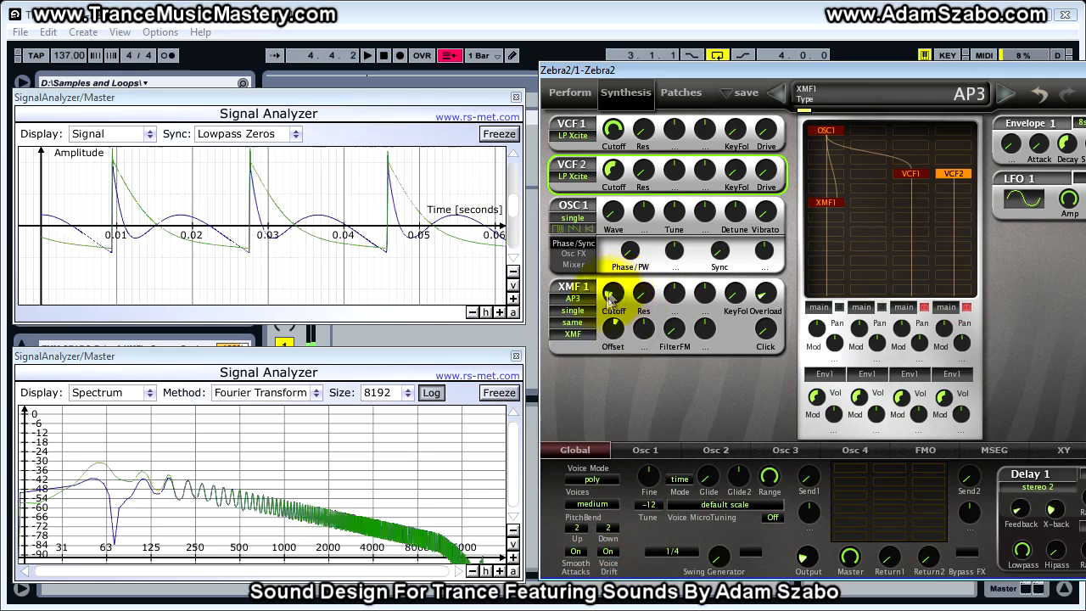
{"action": "left_click_drag", "start_coordinate": [613, 293], "coordinate": [620, 206]}
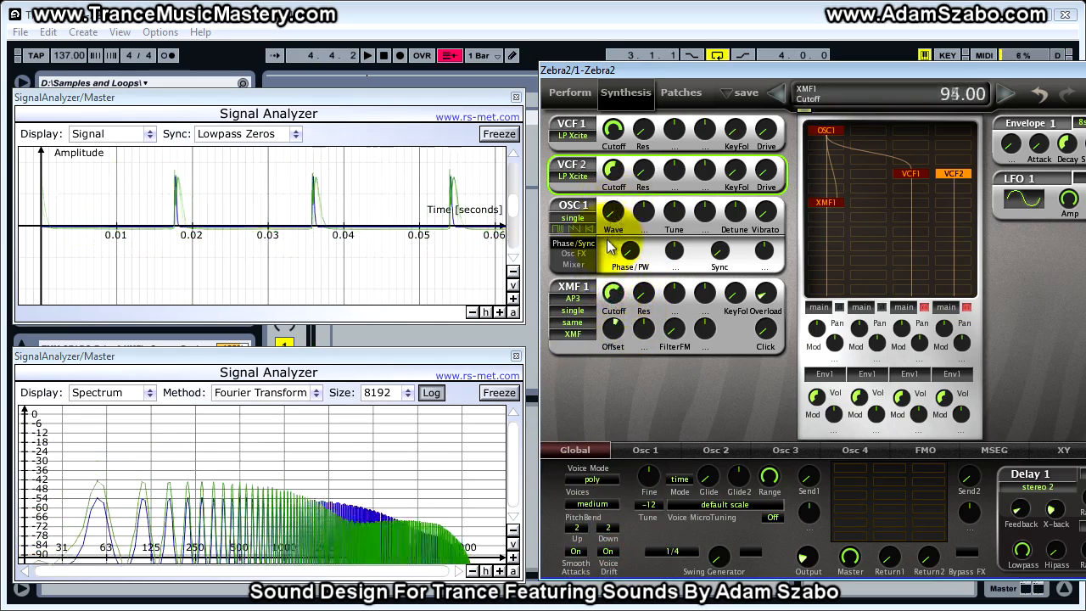
{"action": "left_click_drag", "start_coordinate": [609, 273], "coordinate": [618, 323]}
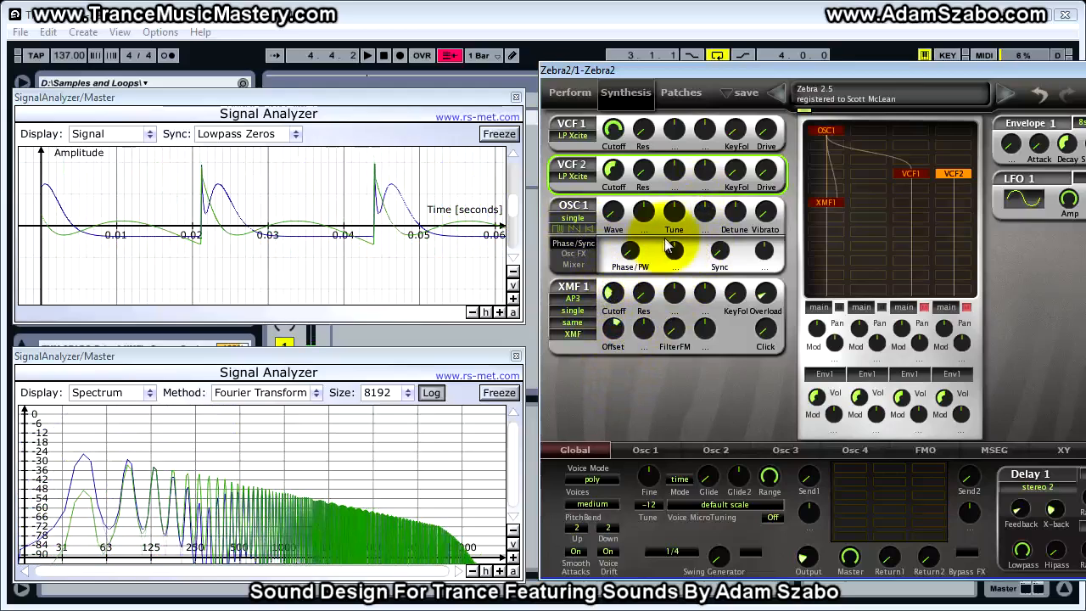
- Switch OSC 1 to eleven with raised Detune, and raise XMF 1's Cutoff with its Offset at 20.00
{"action": "left_click", "coordinate": [732, 217]}
{"action": "left_click", "coordinate": [573, 217]}
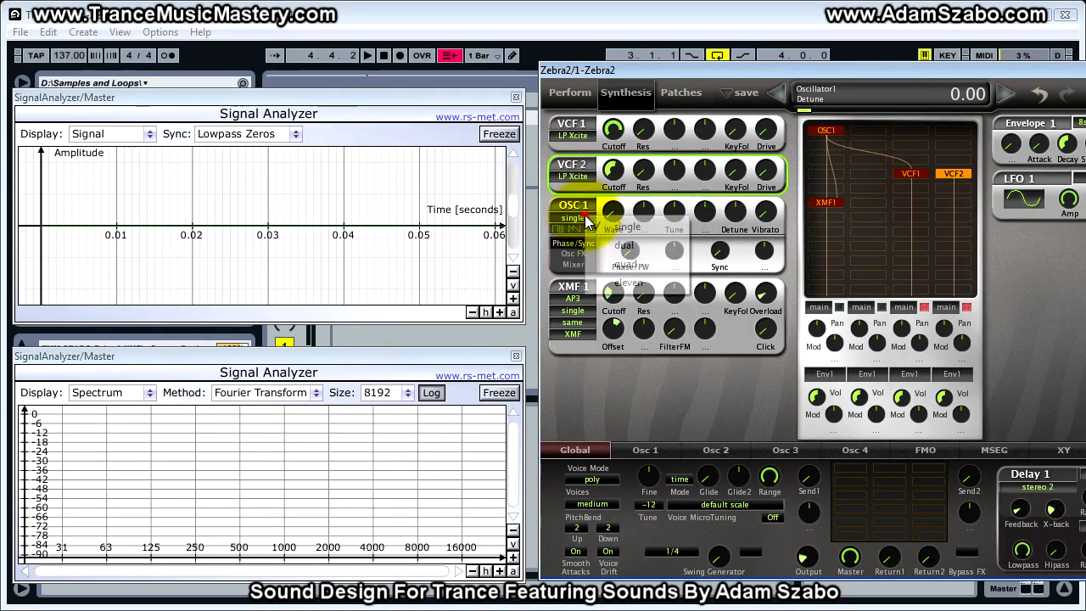
{"action": "left_click", "coordinate": [643, 293]}
{"action": "left_click_drag", "start_coordinate": [735, 212], "coordinate": [727, 160]}
{"action": "left_click_drag", "start_coordinate": [616, 299], "coordinate": [619, 248]}
{"action": "mouse_move", "coordinate": [614, 328]}
{"action": "left_mouse_down"}
{"action": "mouse_move", "coordinate": [620, 297]}
{"action": "mouse_move", "coordinate": [619, 330]}
{"action": "mouse_move", "coordinate": [607, 331]}
{"action": "left_mouse_up"}
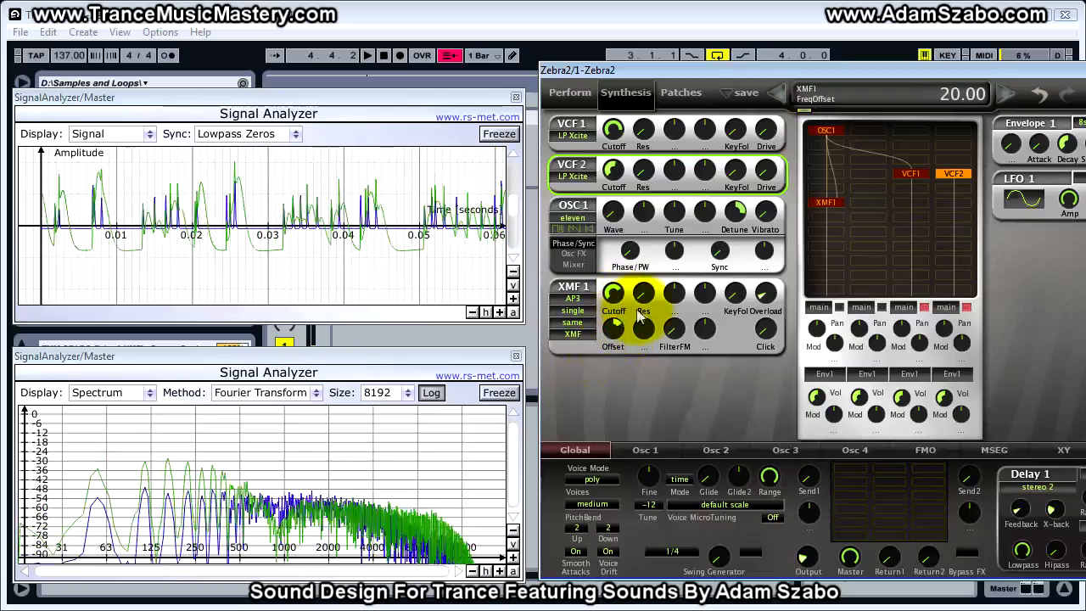
- Return XMF 1's filter type to LP4 and view its driver options while keeping XMF
{"action": "left_click", "coordinate": [573, 298]}
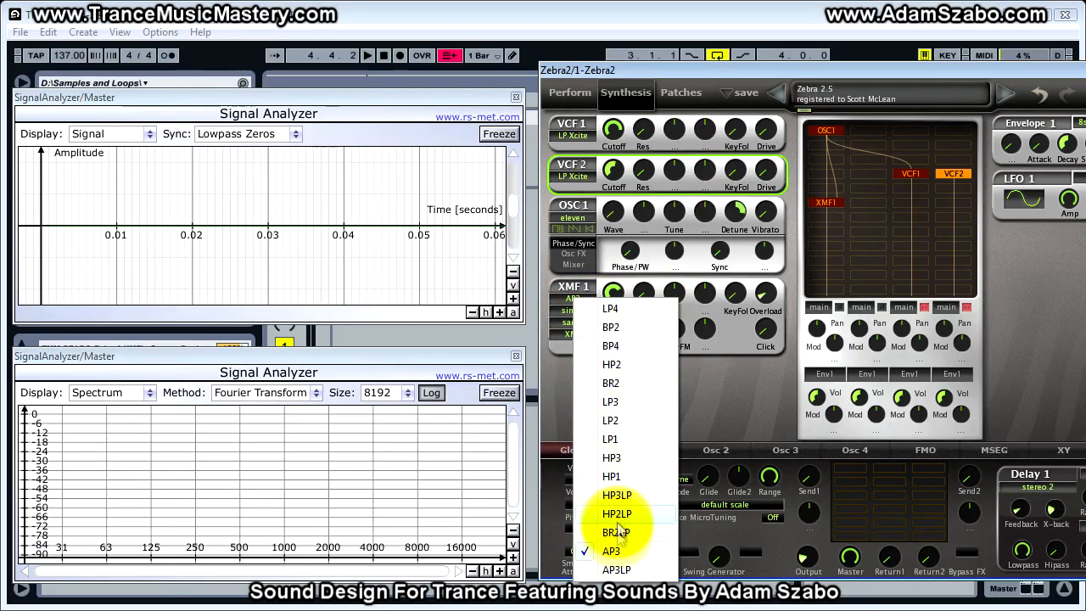
{"action": "left_click", "coordinate": [633, 311]}
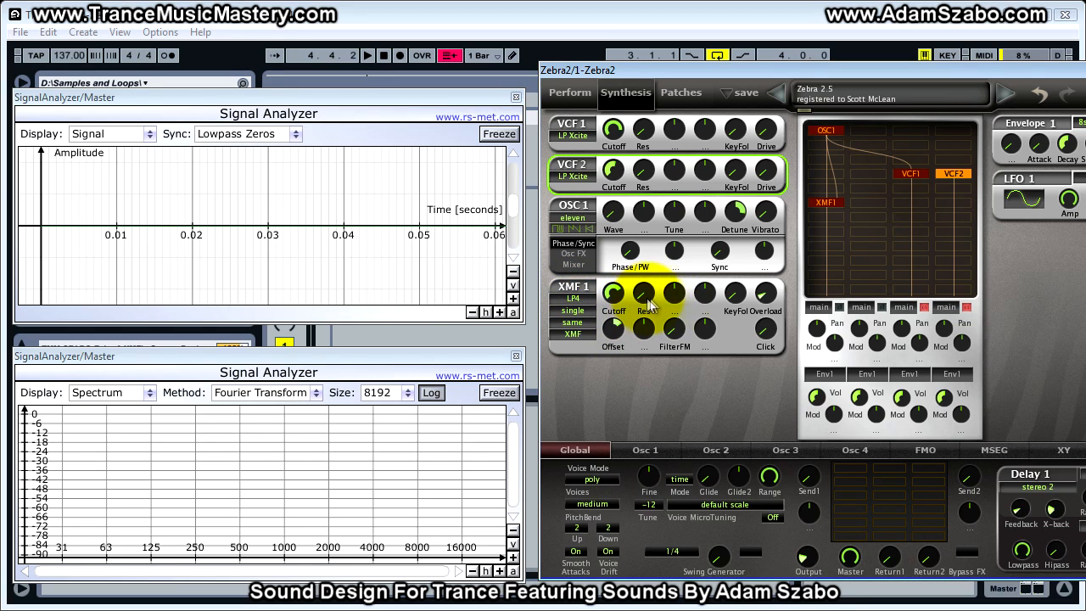
{"action": "left_click", "coordinate": [573, 333]}
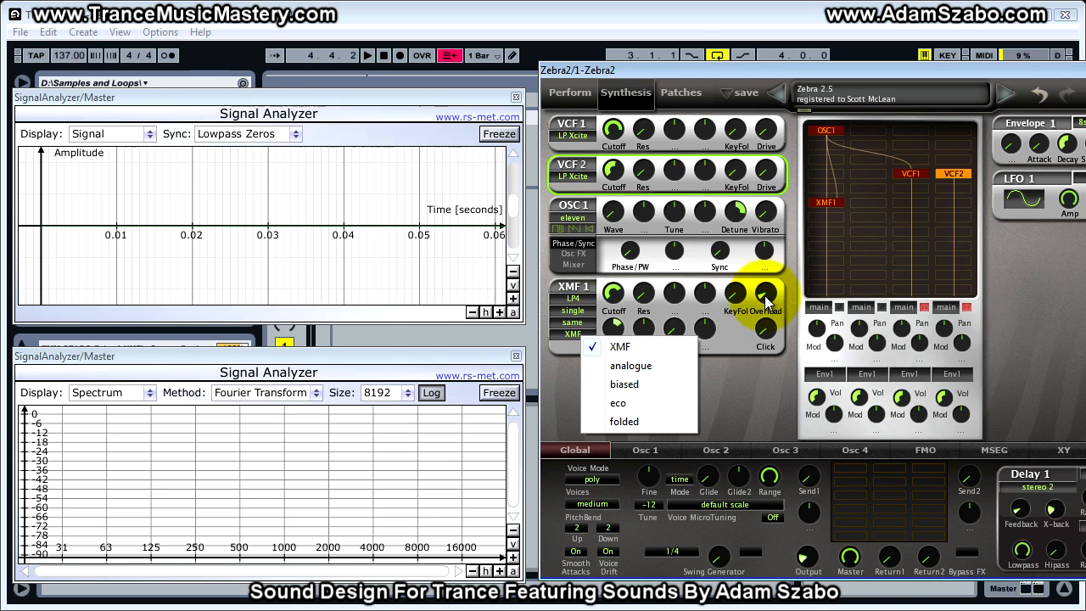
{"action": "left_click", "coordinate": [577, 360]}
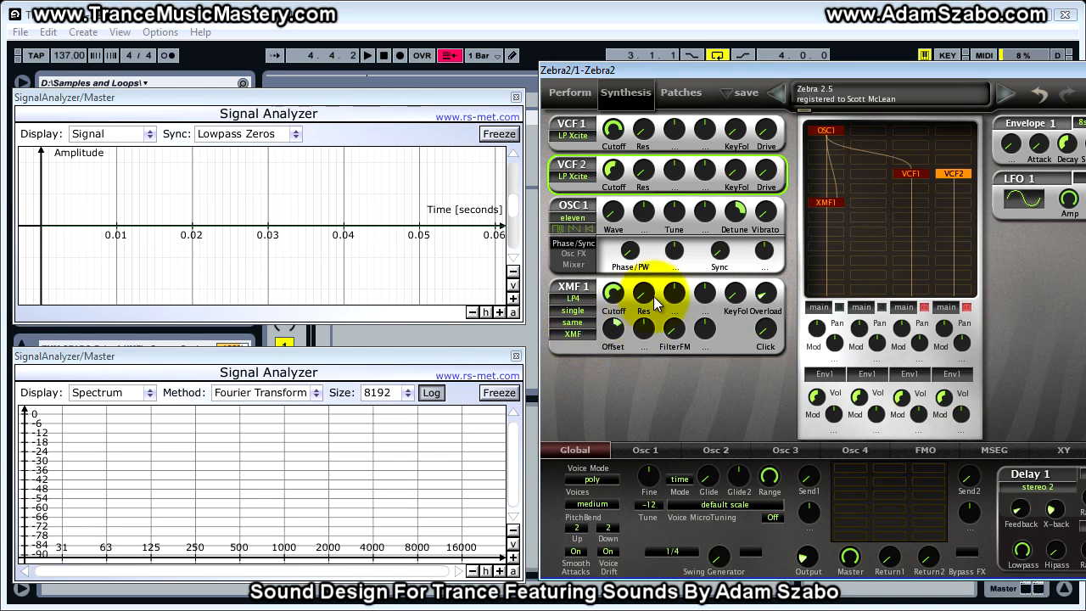
- Raise XMF 1's Resonance to about 45 and adjust its Cutoff
{"action": "left_click_drag", "start_coordinate": [651, 294], "coordinate": [641, 217]}
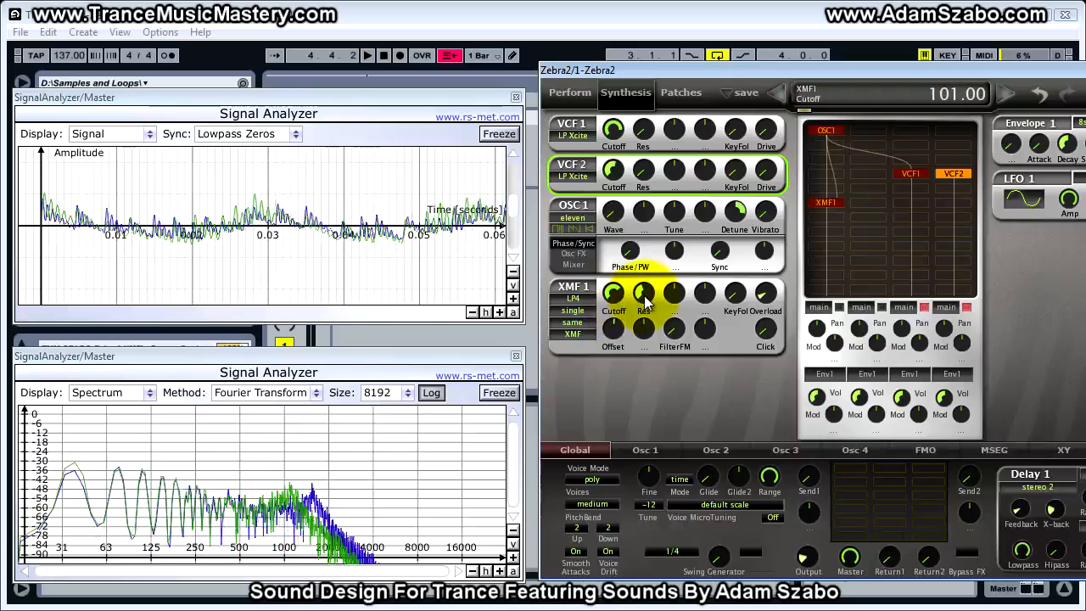
{"action": "left_click_drag", "start_coordinate": [649, 261], "coordinate": [643, 225]}
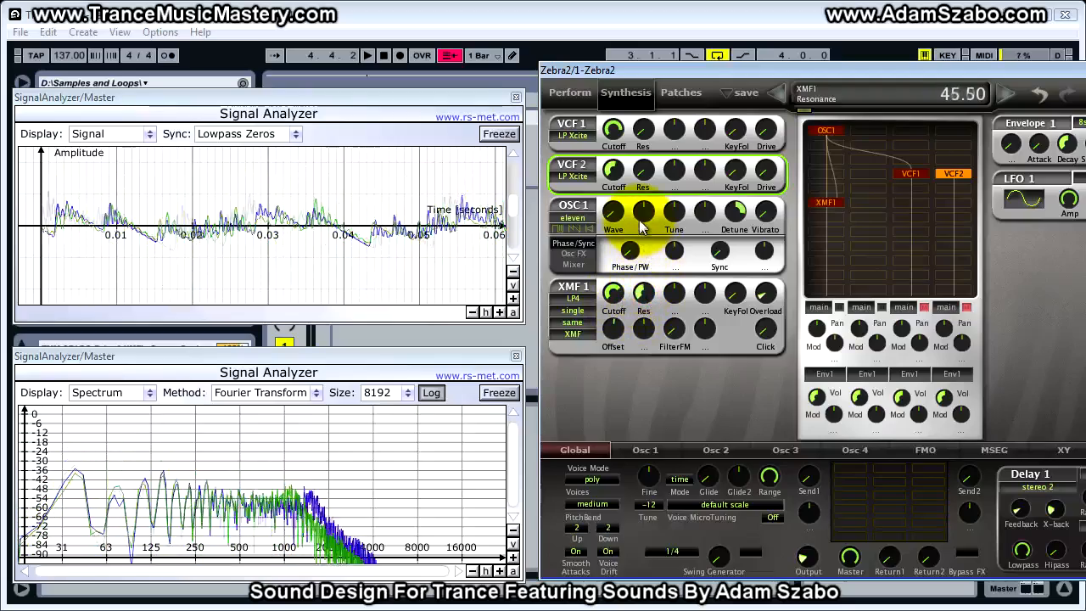
{"action": "left_click", "coordinate": [611, 312]}
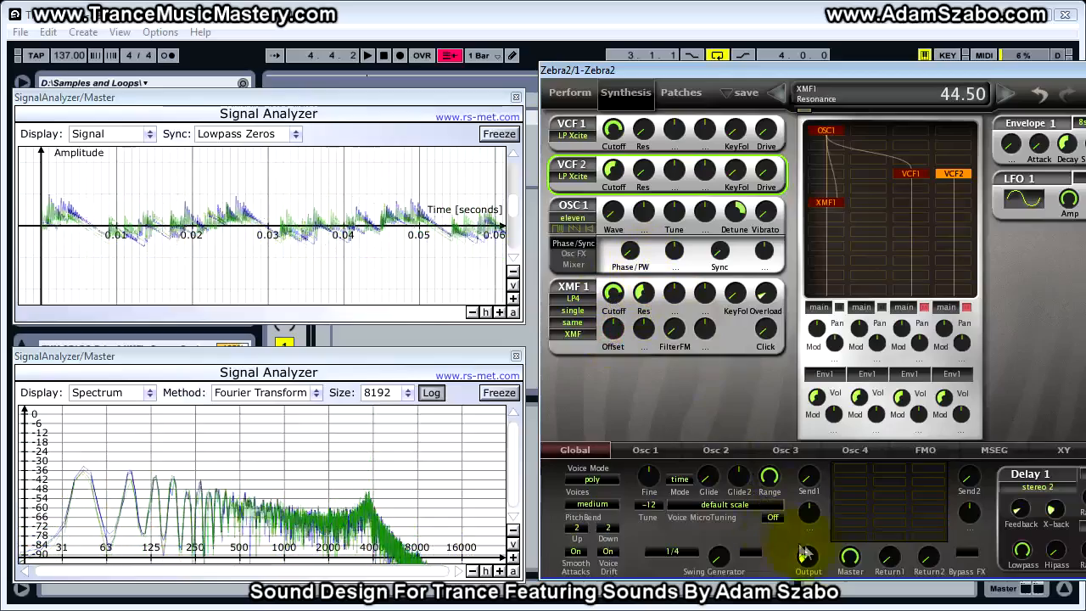
- Sweep XMF 1's Resonance up past 68.00 to near maximum, and lower it to 22.00
{"action": "left_click_drag", "start_coordinate": [656, 307], "coordinate": [648, 262]}
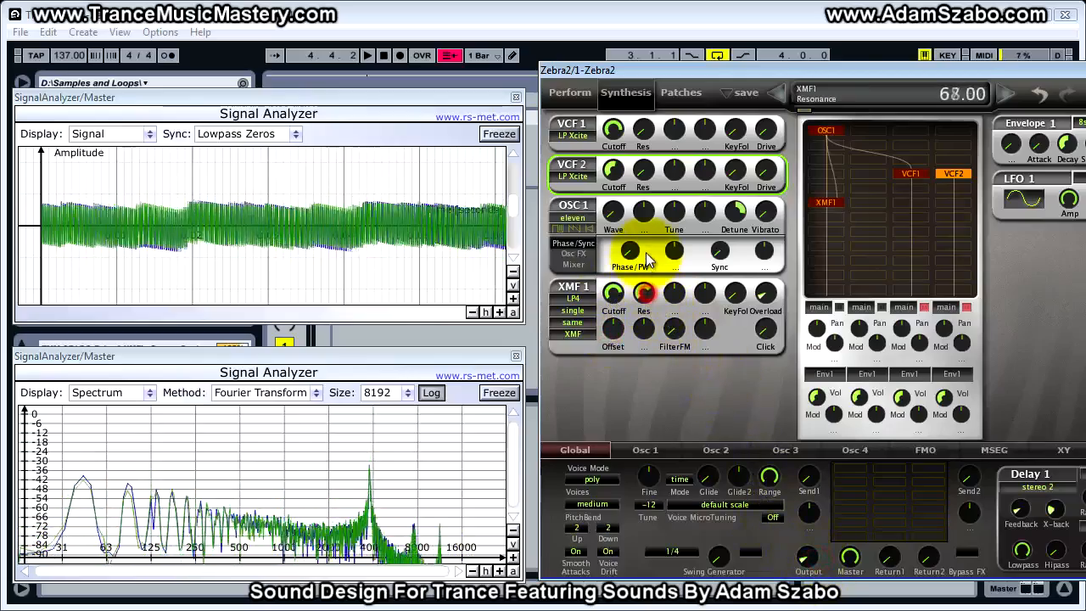
{"action": "left_click_drag", "start_coordinate": [643, 303], "coordinate": [631, 181]}
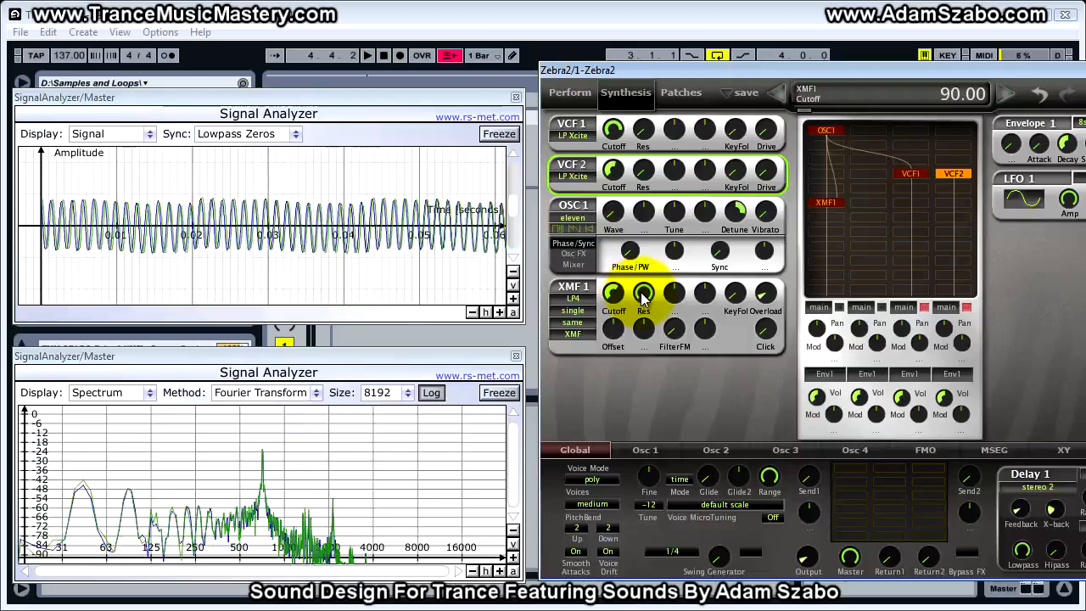
{"action": "left_click_drag", "start_coordinate": [645, 299], "coordinate": [642, 329]}
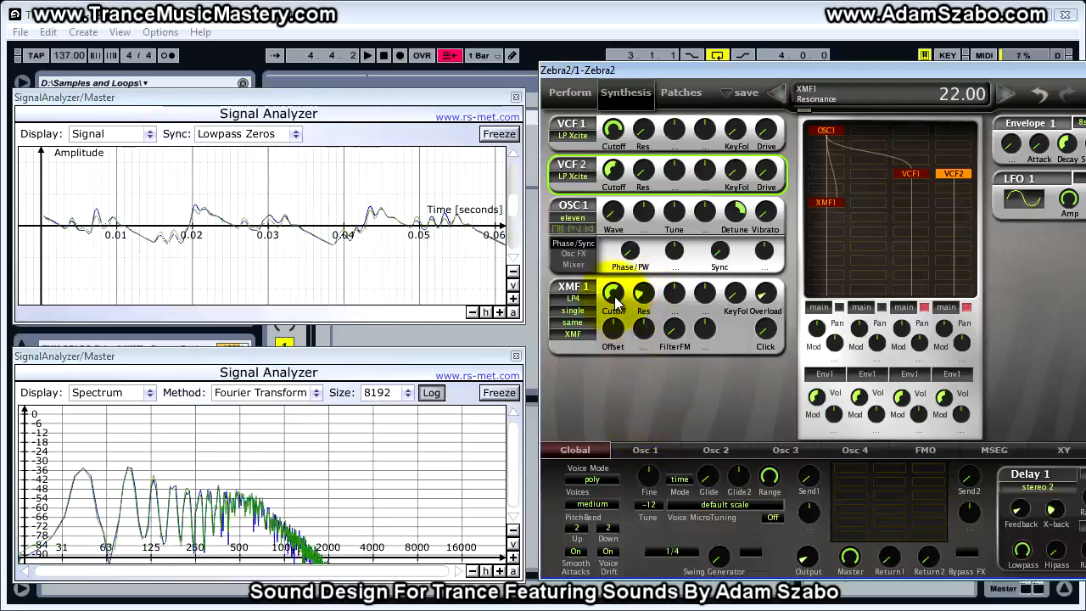
- Set XMF 1's Cutoff to 113.00, readjust its Resonance, and raise the Overload to 85.50
{"action": "left_click_drag", "start_coordinate": [617, 266], "coordinate": [620, 277]}
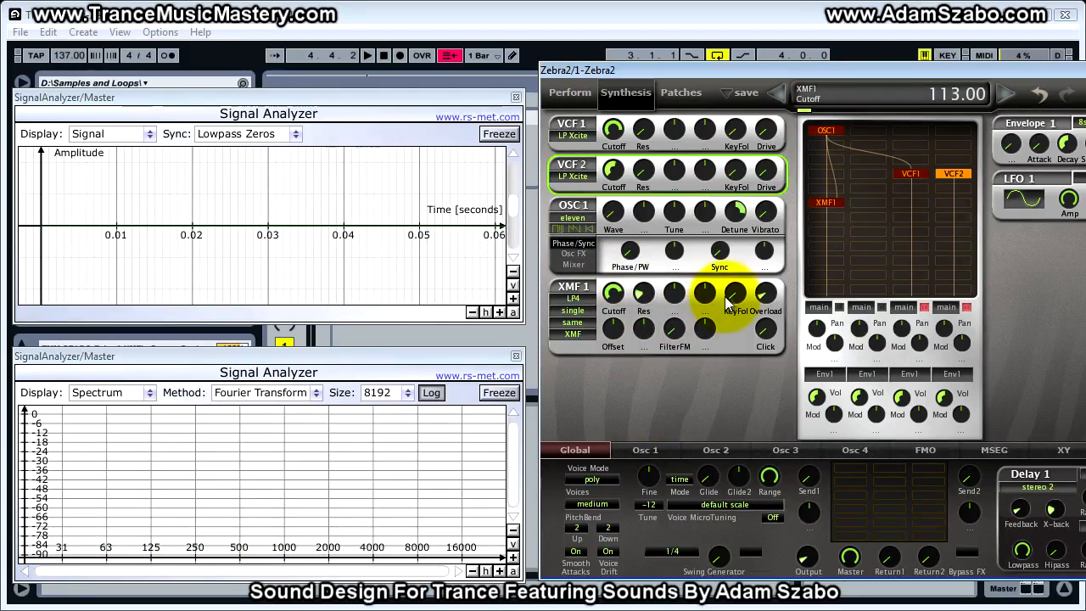
{"action": "left_click_drag", "start_coordinate": [771, 297], "coordinate": [769, 195]}
{"action": "left_click_drag", "start_coordinate": [617, 306], "coordinate": [649, 247]}
{"action": "mouse_move", "coordinate": [645, 248]}
{"action": "left_mouse_down"}
{"action": "mouse_move", "coordinate": [636, 218]}
{"action": "mouse_move", "coordinate": [644, 248]}
{"action": "left_mouse_up"}
{"action": "left_click_drag", "start_coordinate": [759, 293], "coordinate": [764, 255]}
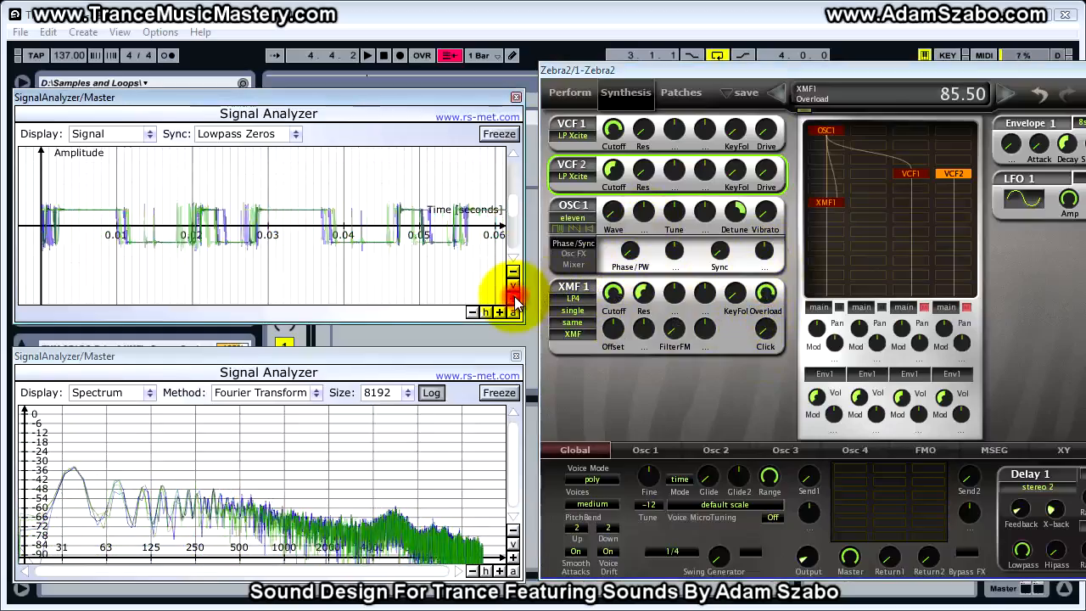
- Lower XMF 1's Overload, adjust the global Output and the signal display's amplitude zoom, and raise the Overload again
{"action": "left_click_drag", "start_coordinate": [763, 294], "coordinate": [764, 352]}
{"action": "mouse_move", "coordinate": [811, 554]}
{"action": "left_mouse_down"}
{"action": "mouse_move", "coordinate": [808, 541]}
{"action": "mouse_move", "coordinate": [808, 565]}
{"action": "left_mouse_up"}
{"action": "left_click", "coordinate": [514, 272]}
{"action": "left_click_drag", "start_coordinate": [764, 292], "coordinate": [763, 270]}
- Set XMF 1's Resonance to 34.50 and readjust its Cutoff and Overload
{"action": "left_click_drag", "start_coordinate": [645, 291], "coordinate": [645, 327]}
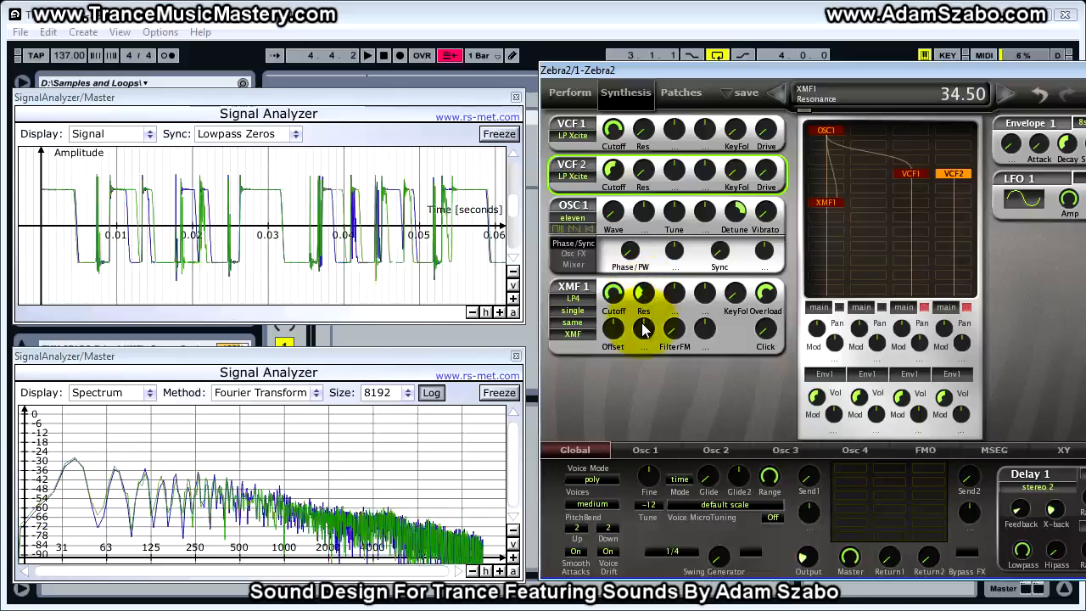
{"action": "mouse_move", "coordinate": [614, 293]}
{"action": "left_mouse_down"}
{"action": "mouse_move", "coordinate": [617, 327]}
{"action": "mouse_move", "coordinate": [618, 303]}
{"action": "left_mouse_up"}
{"action": "left_click_drag", "start_coordinate": [766, 294], "coordinate": [767, 306]}
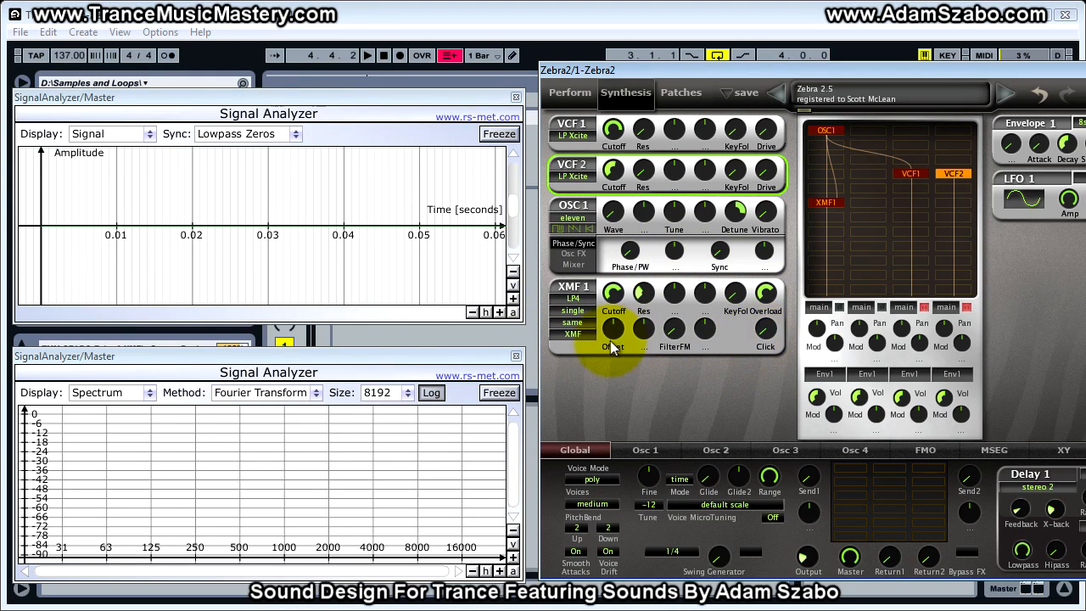
- Switch XMF 1's driver to analogue, raise its Resonance, and set Overload to 0.00
{"action": "left_click", "coordinate": [574, 335]}
{"action": "left_click", "coordinate": [602, 368]}
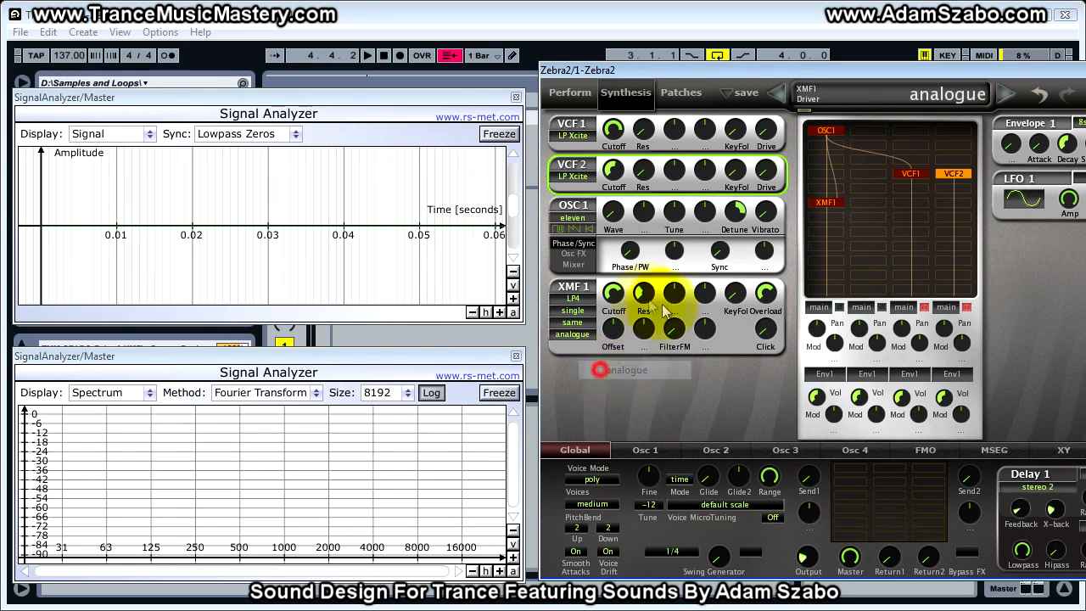
{"action": "mouse_move", "coordinate": [642, 360]}
{"action": "left_mouse_down"}
{"action": "mouse_move", "coordinate": [630, 241]}
{"action": "mouse_move", "coordinate": [639, 157]}
{"action": "mouse_move", "coordinate": [636, 180]}
{"action": "left_mouse_up"}
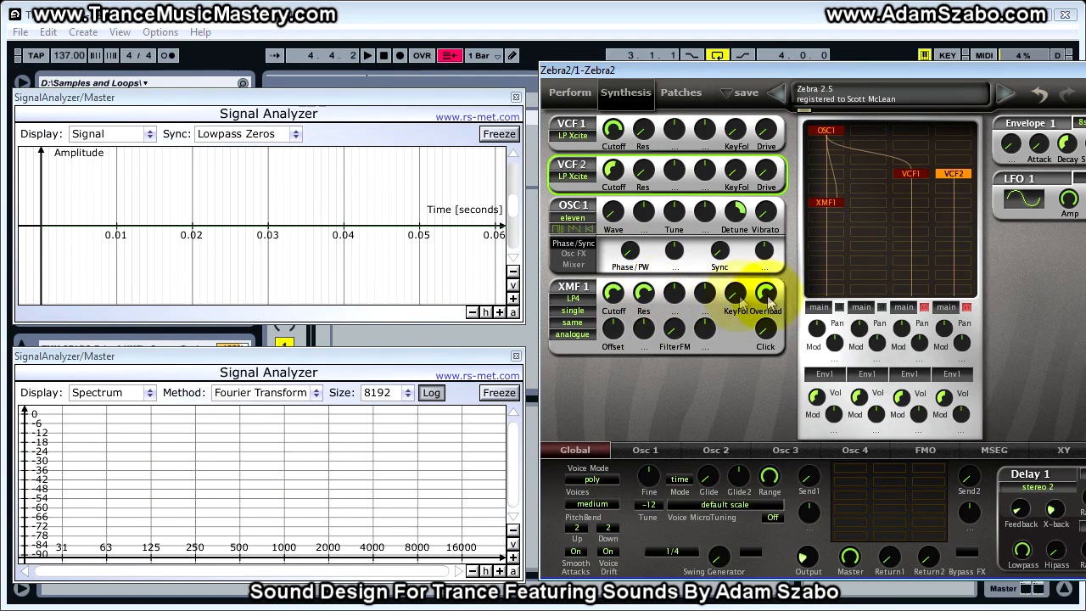
{"action": "left_click_drag", "start_coordinate": [770, 294], "coordinate": [765, 492]}
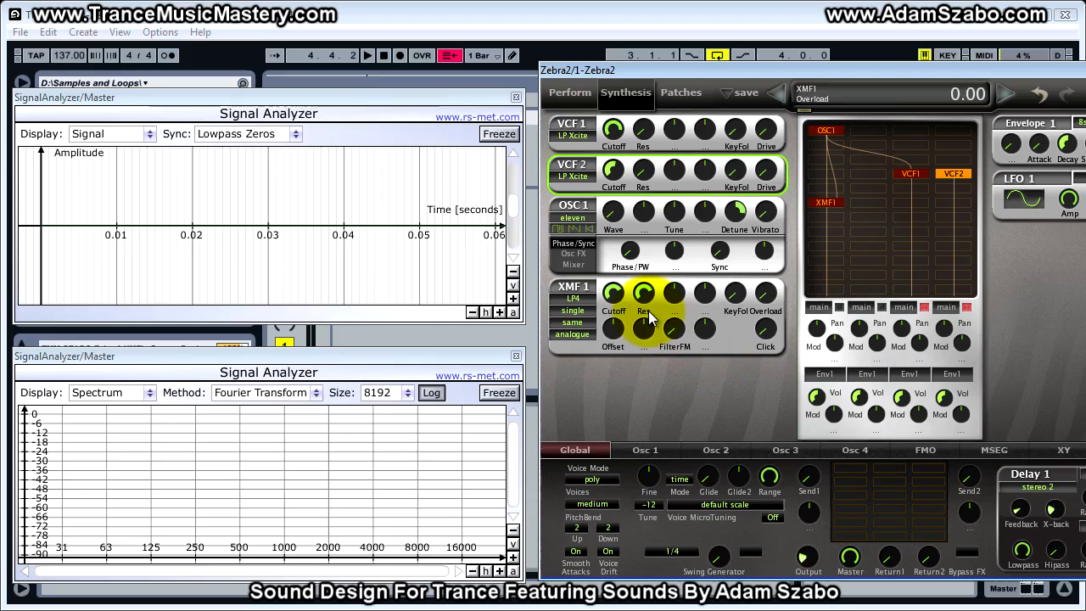
- Lower XMF 1's Resonance with Cutoff at 121.00, and raise Overload to 83.00 with the signal display's amplitude zoomed out
{"action": "mouse_move", "coordinate": [645, 321]}
{"action": "left_mouse_down"}
{"action": "mouse_move", "coordinate": [631, 357]}
{"action": "mouse_move", "coordinate": [633, 336]}
{"action": "left_mouse_up"}
{"action": "left_click_drag", "start_coordinate": [613, 293], "coordinate": [624, 266]}
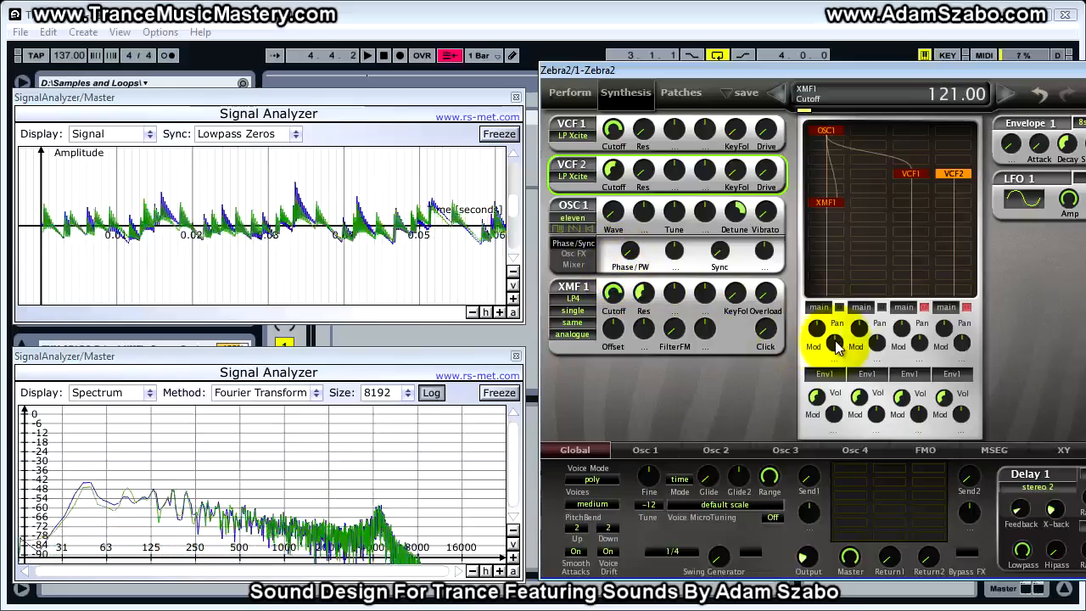
{"action": "left_click_drag", "start_coordinate": [769, 299], "coordinate": [768, 153]}
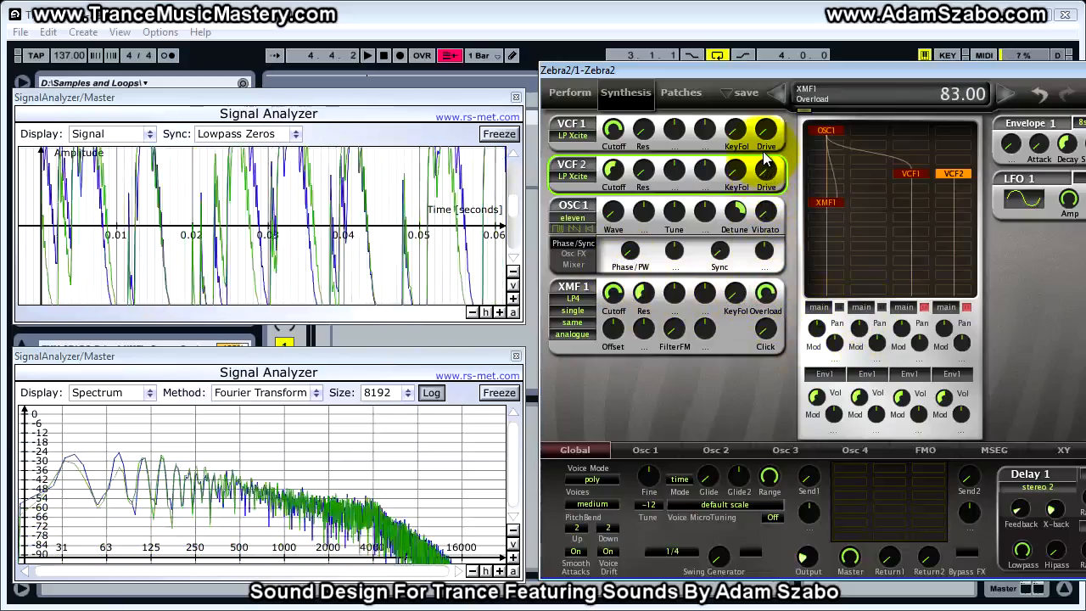
{"action": "left_click", "coordinate": [512, 272]}
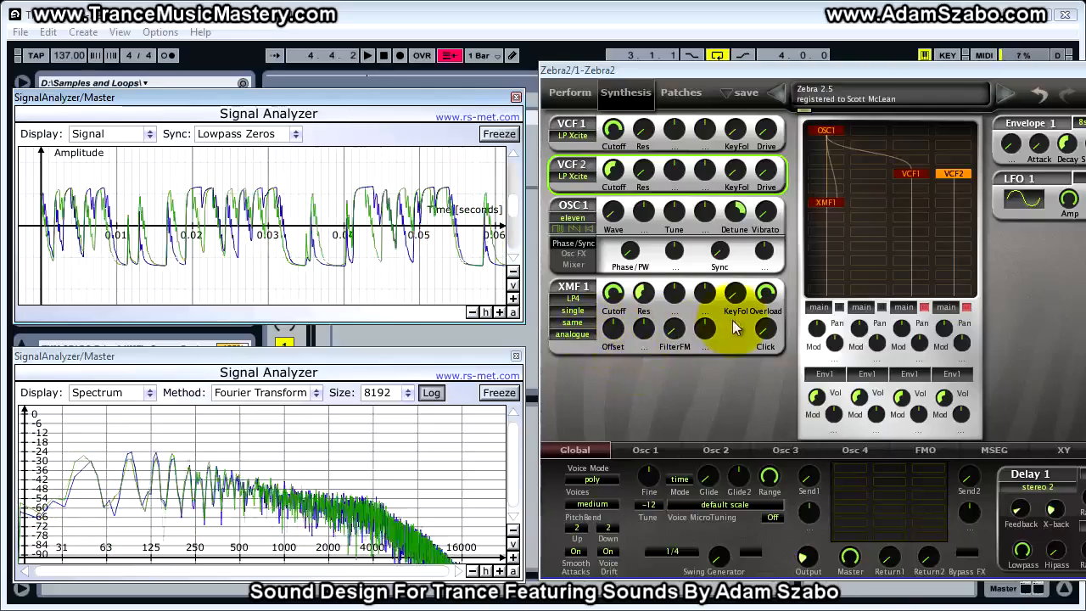
- Sweep XMF 1's Offset through 3.50, readjust its Resonance, and set Overload to about 92.50
{"action": "left_click_drag", "start_coordinate": [618, 340], "coordinate": [614, 328]}
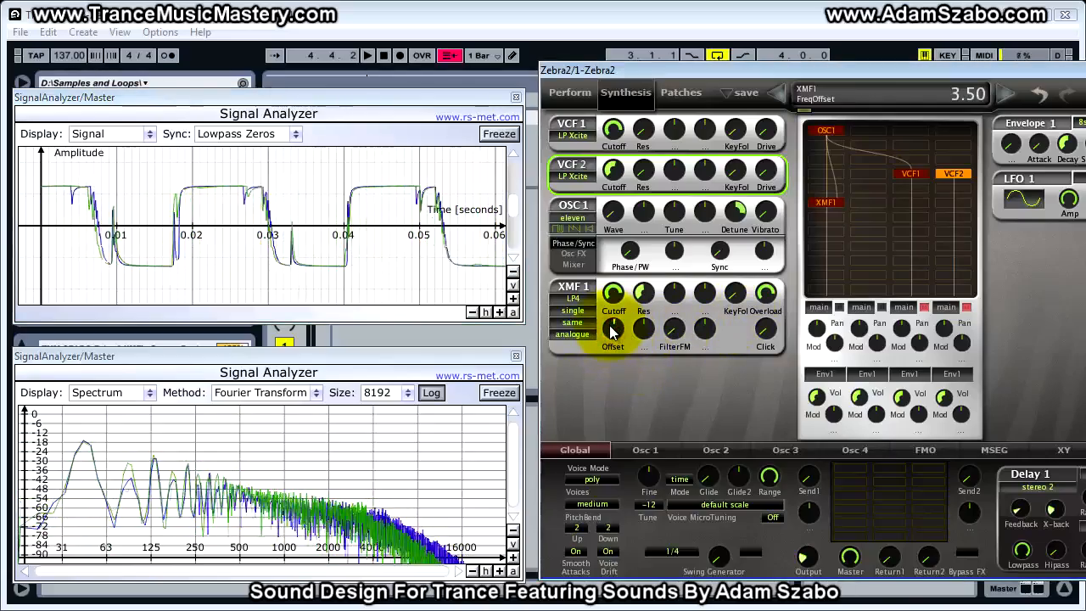
{"action": "left_click_drag", "start_coordinate": [766, 295], "coordinate": [718, 243]}
{"action": "left_click_drag", "start_coordinate": [643, 287], "coordinate": [614, 334]}
{"action": "mouse_move", "coordinate": [644, 294]}
{"action": "left_mouse_down"}
{"action": "mouse_move", "coordinate": [647, 327]}
{"action": "mouse_move", "coordinate": [652, 308]}
{"action": "left_mouse_up"}
{"action": "mouse_move", "coordinate": [766, 292]}
{"action": "left_mouse_down"}
{"action": "mouse_move", "coordinate": [769, 351]}
{"action": "mouse_move", "coordinate": [765, 304]}
{"action": "left_mouse_up"}
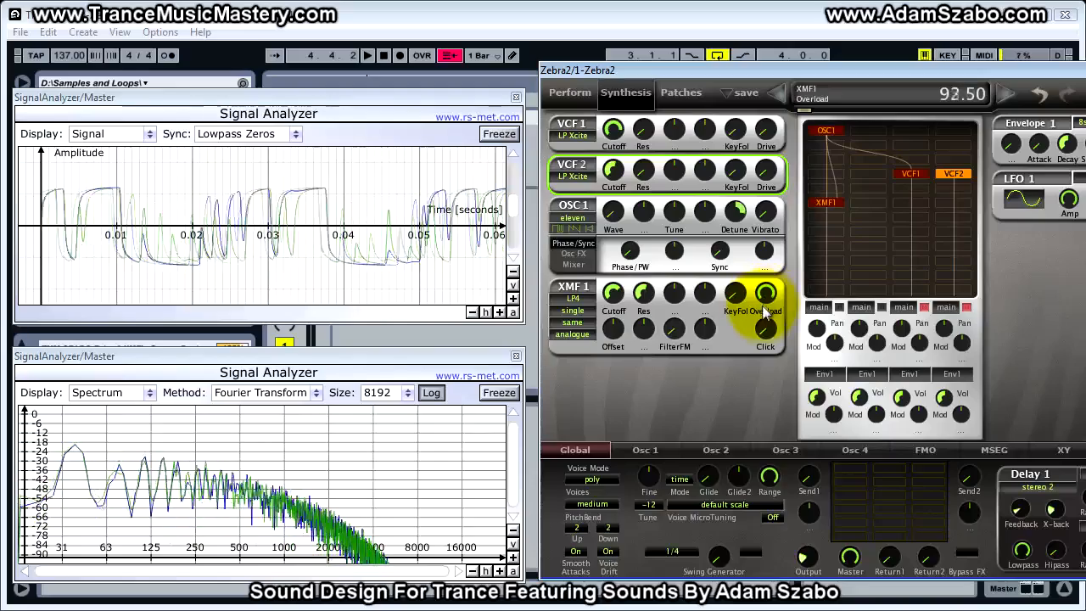
- Switch XMF 1's driver to biased
{"action": "left_click", "coordinate": [584, 335]}
{"action": "left_click", "coordinate": [605, 384]}
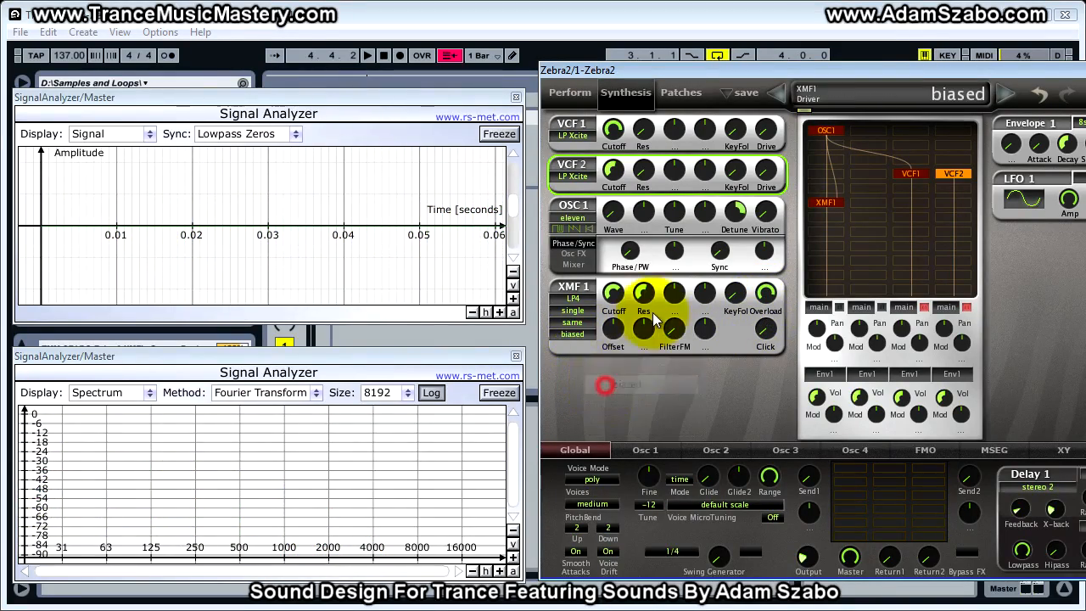
- Set XMF 1's Overload to 0.00 and sweep its Resonance through 37.00
{"action": "left_click_drag", "start_coordinate": [643, 295], "coordinate": [643, 422]}
{"action": "left_click_drag", "start_coordinate": [673, 331], "coordinate": [632, 189]}
{"action": "left_click_drag", "start_coordinate": [766, 292], "coordinate": [770, 467]}
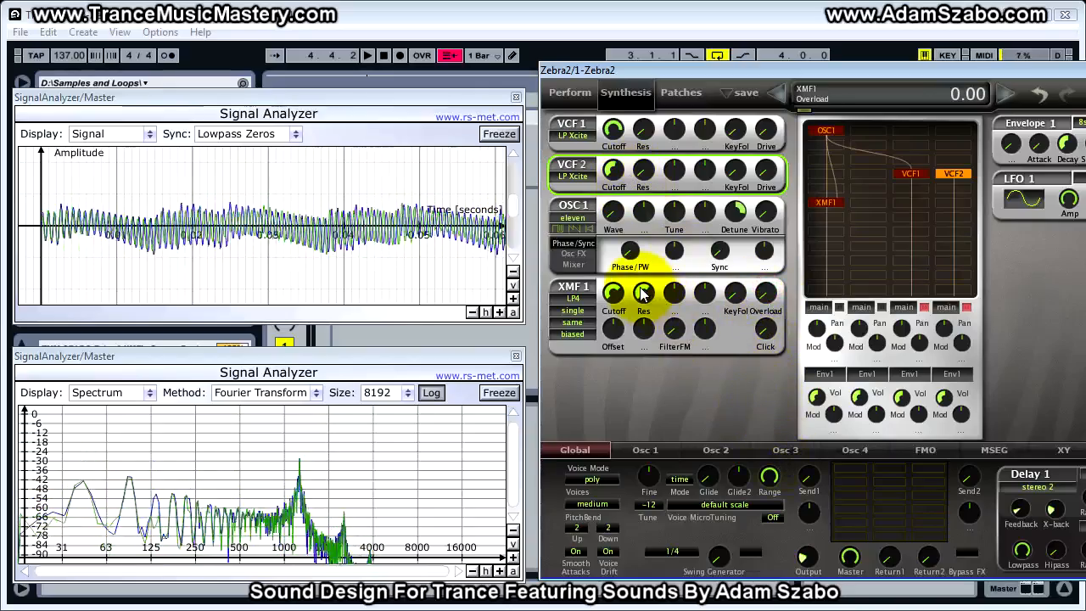
{"action": "left_click_drag", "start_coordinate": [642, 293], "coordinate": [647, 327]}
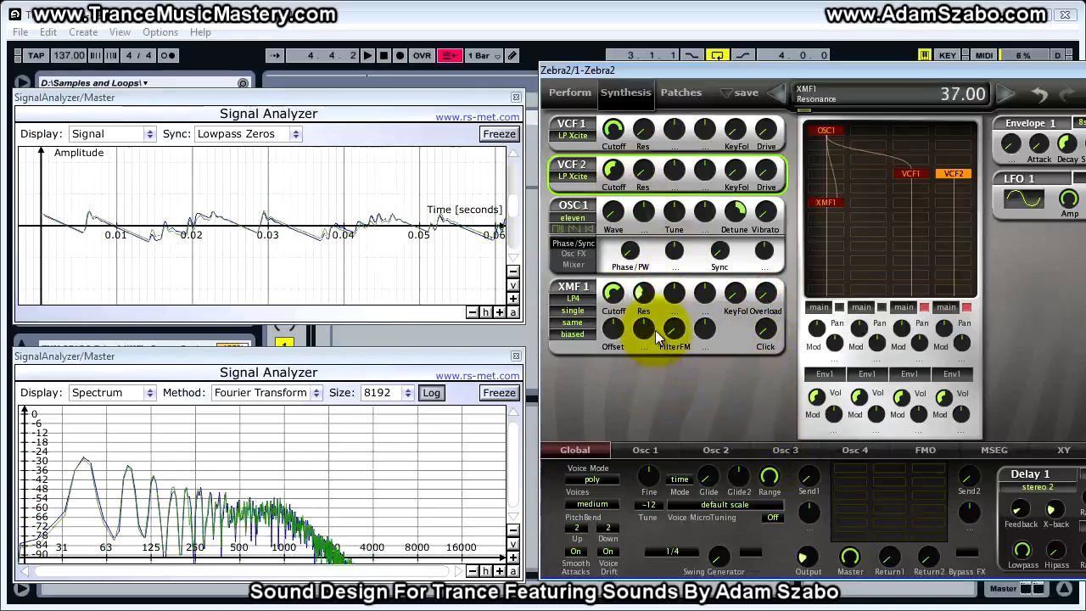
- Raise XMF 1's Resonance to about 67.50 and sweep Cutoff through 85.00 and 66.00 up to 103.00
{"action": "left_click_drag", "start_coordinate": [652, 284], "coordinate": [611, 332]}
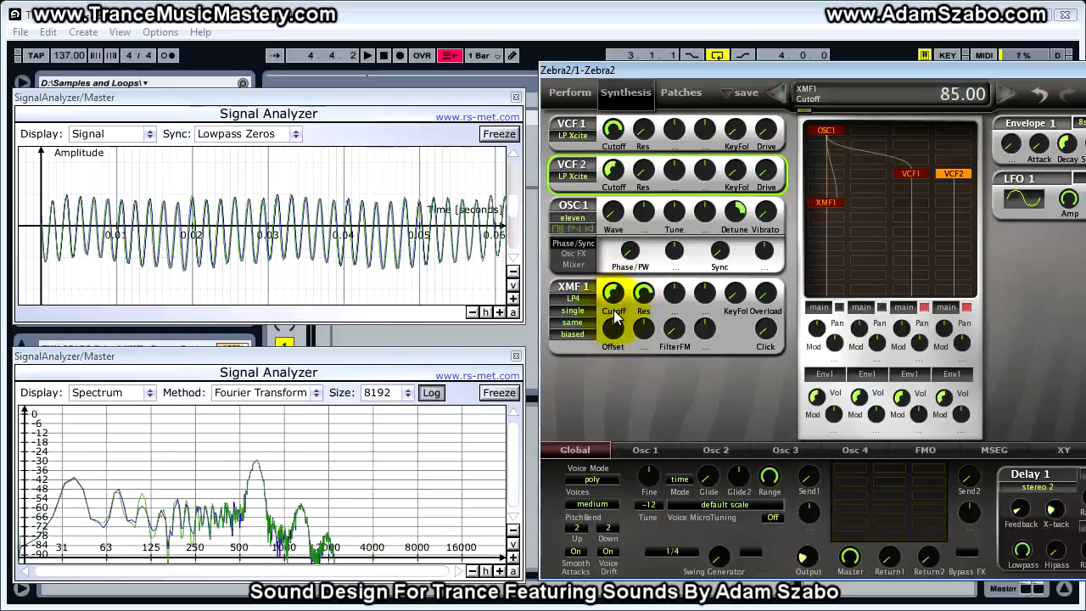
{"action": "left_click_drag", "start_coordinate": [615, 329], "coordinate": [615, 332]}
{"action": "left_click_drag", "start_coordinate": [643, 292], "coordinate": [638, 337]}
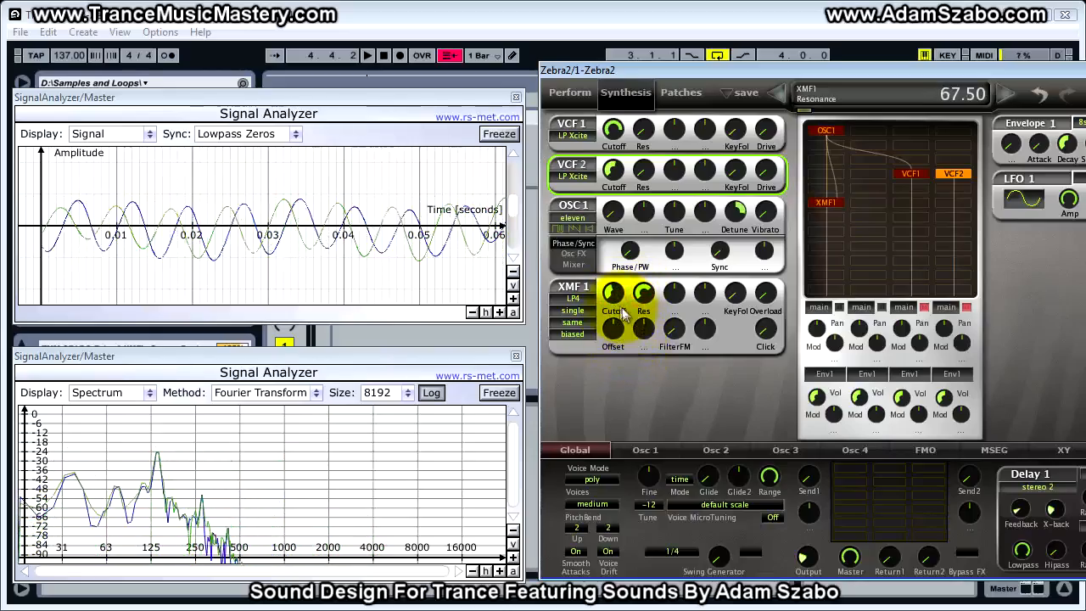
{"action": "left_click_drag", "start_coordinate": [615, 299], "coordinate": [618, 337]}
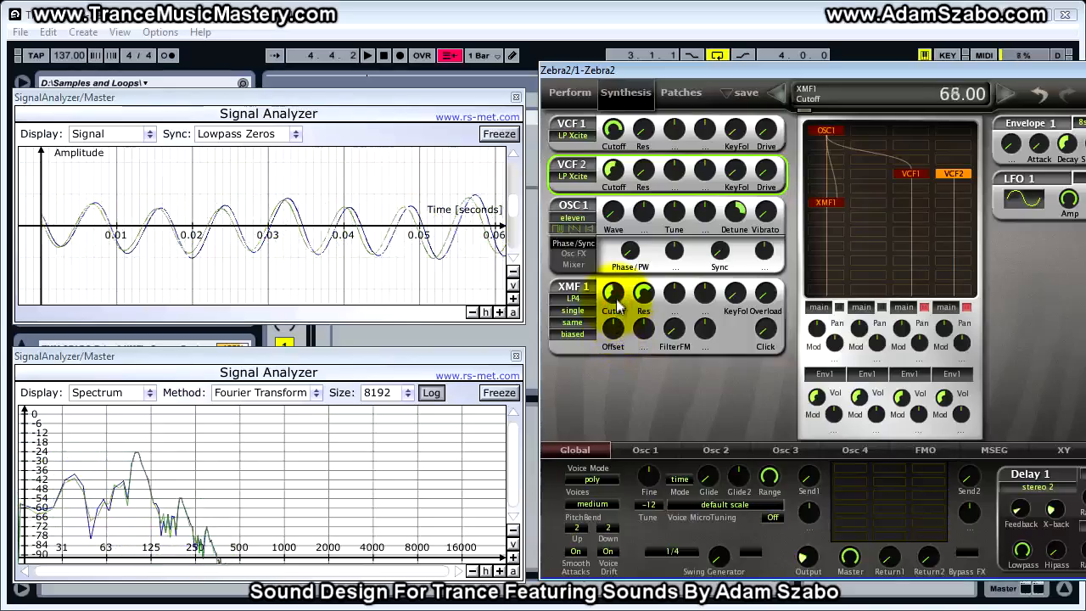
{"action": "left_click_drag", "start_coordinate": [617, 290], "coordinate": [616, 268]}
{"action": "left_click", "coordinate": [670, 311]}
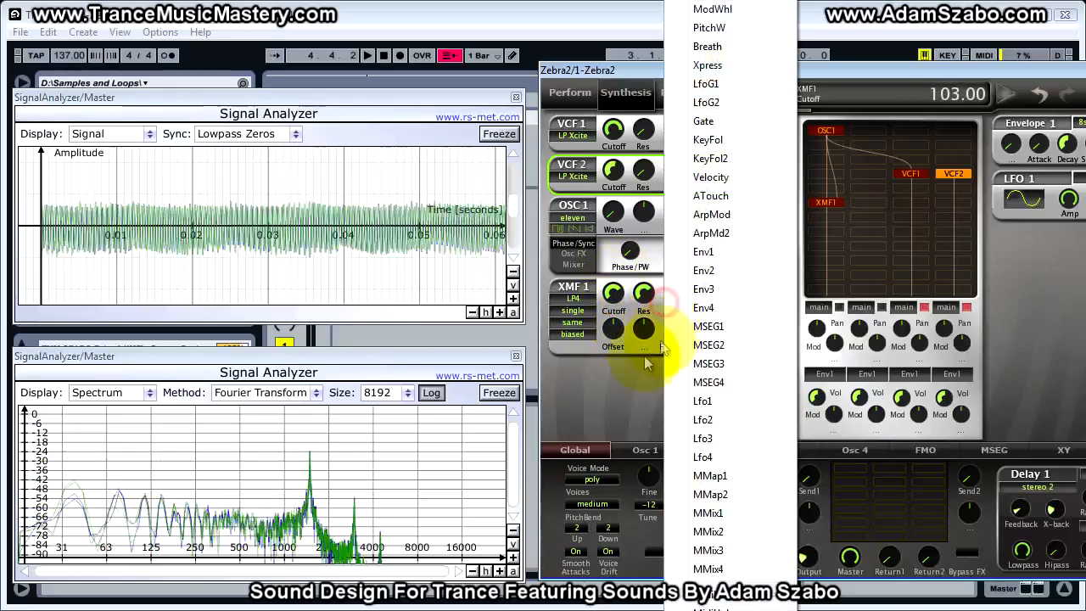
{"action": "left_click", "coordinate": [632, 372]}
- Readjust XMF 1's Resonance through 37.00 with Cutoff at 116.00, and raise Overload through 57.50
{"action": "left_click_drag", "start_coordinate": [643, 293], "coordinate": [643, 350]}
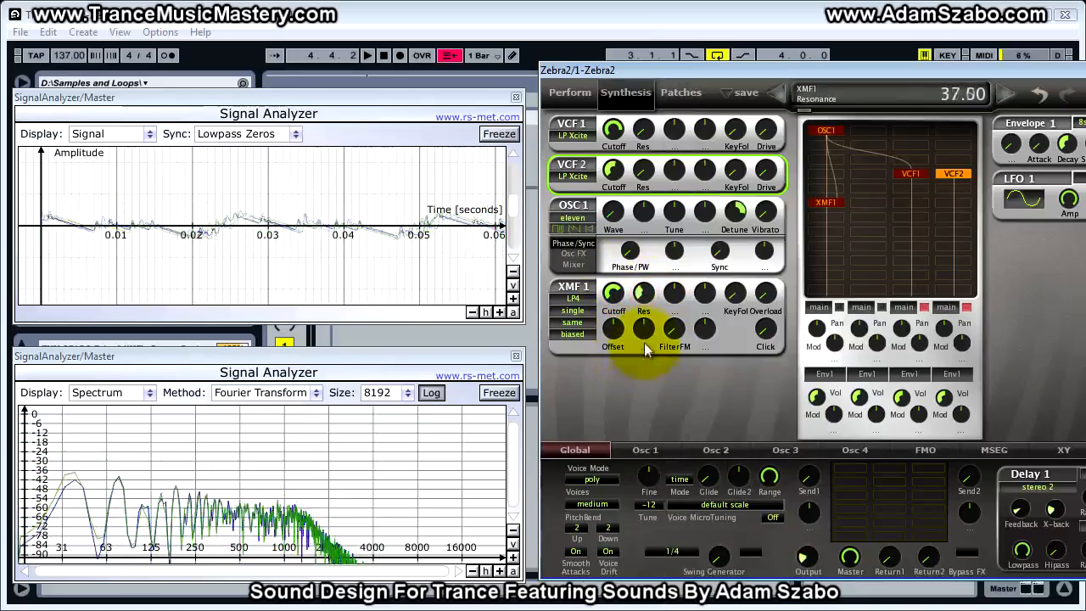
{"action": "left_click_drag", "start_coordinate": [613, 294], "coordinate": [620, 278]}
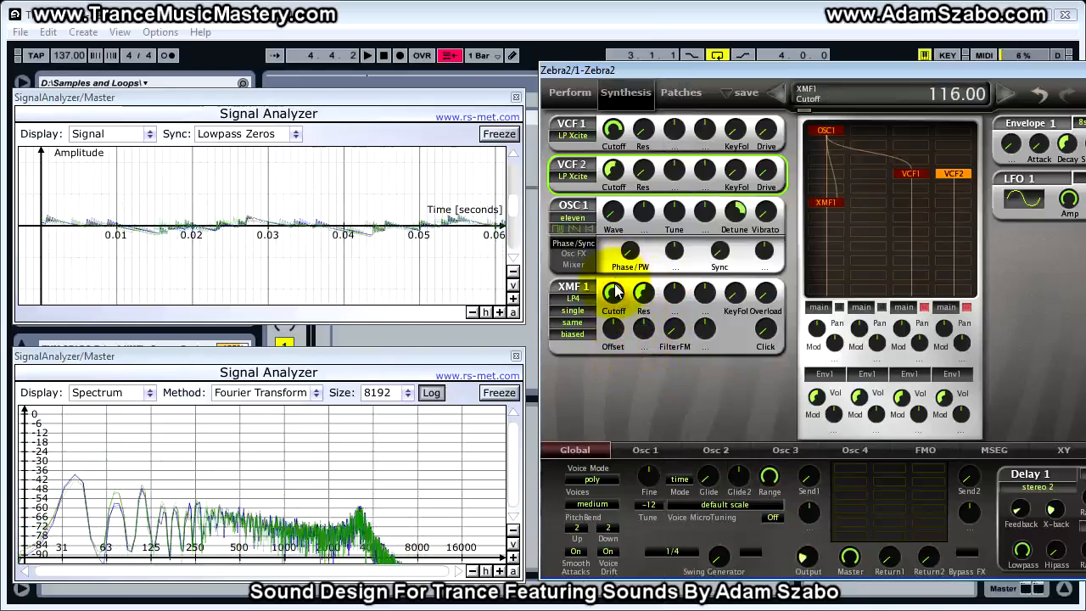
{"action": "left_click_drag", "start_coordinate": [766, 303], "coordinate": [767, 219]}
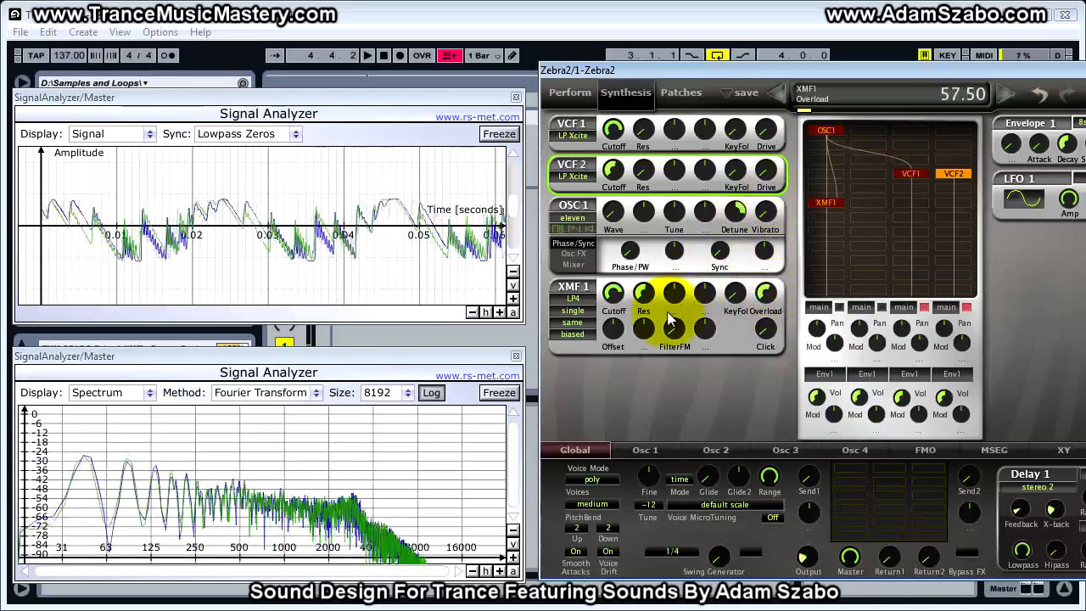
- Remove XMF 1's Resonance, and raise Overload to maximum with Cutoff at 150.00
{"action": "left_click_drag", "start_coordinate": [651, 295], "coordinate": [665, 395]}
{"action": "left_click_drag", "start_coordinate": [766, 312], "coordinate": [770, 222]}
{"action": "left_click_drag", "start_coordinate": [623, 302], "coordinate": [636, 242]}
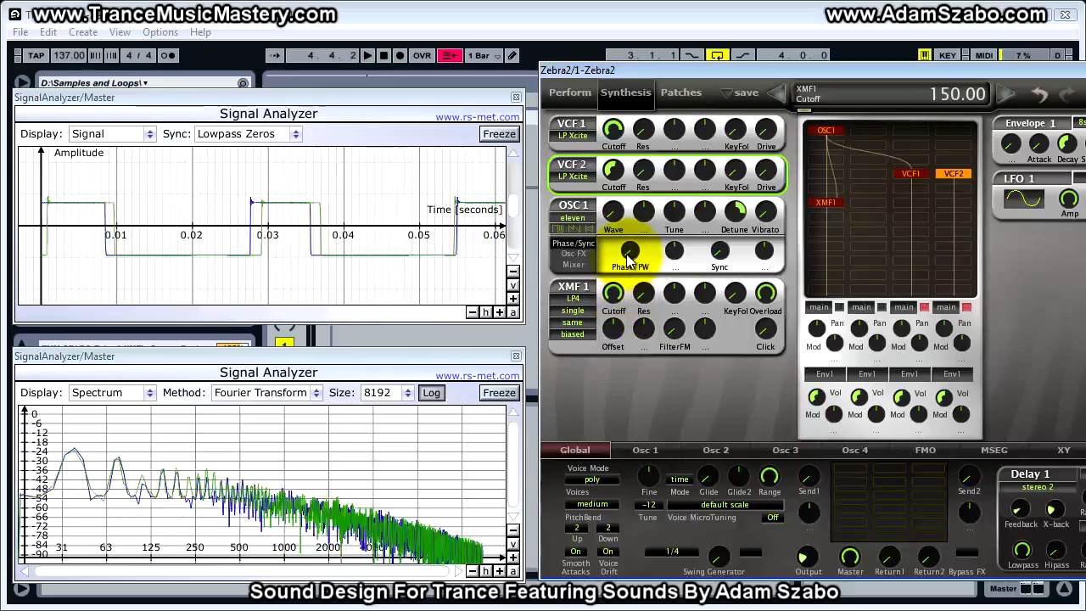
- Switch XMF 1's driver to eco, and raise Resonance and lower Cutoff while Overload is high
{"action": "left_click", "coordinate": [567, 334]}
{"action": "left_click", "coordinate": [580, 399]}
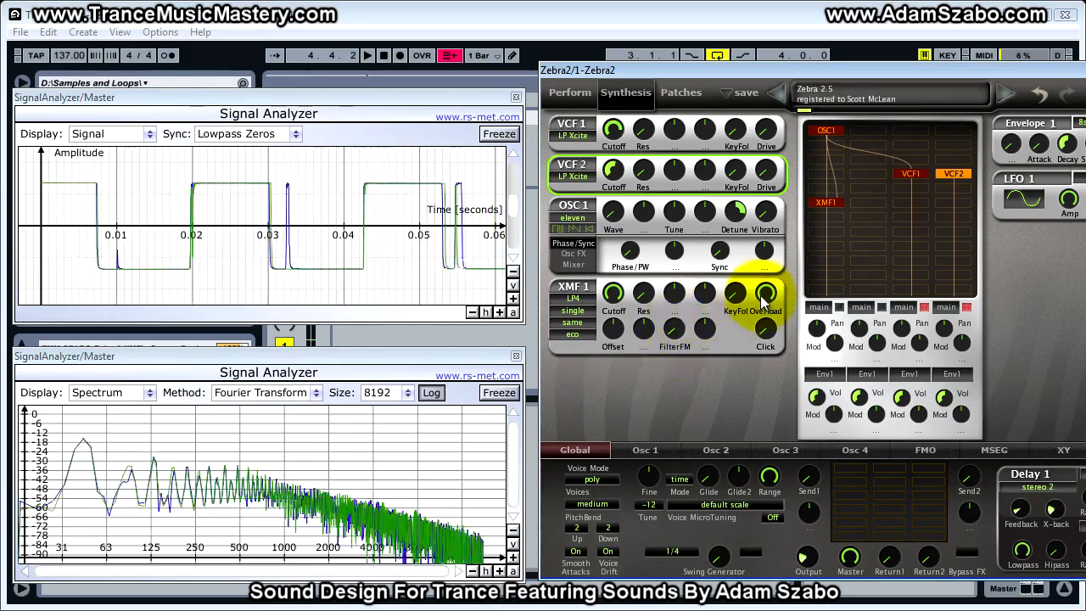
{"action": "left_click_drag", "start_coordinate": [770, 291], "coordinate": [764, 217]}
{"action": "left_click_drag", "start_coordinate": [643, 297], "coordinate": [637, 248]}
{"action": "left_click_drag", "start_coordinate": [601, 296], "coordinate": [618, 365]}
- Set XMF 1's Cutoff to 150.00 without Resonance, and bring Overload from zero up to 22.50
{"action": "left_click_drag", "start_coordinate": [765, 295], "coordinate": [769, 389]}
{"action": "left_click_drag", "start_coordinate": [644, 296], "coordinate": [620, 291]}
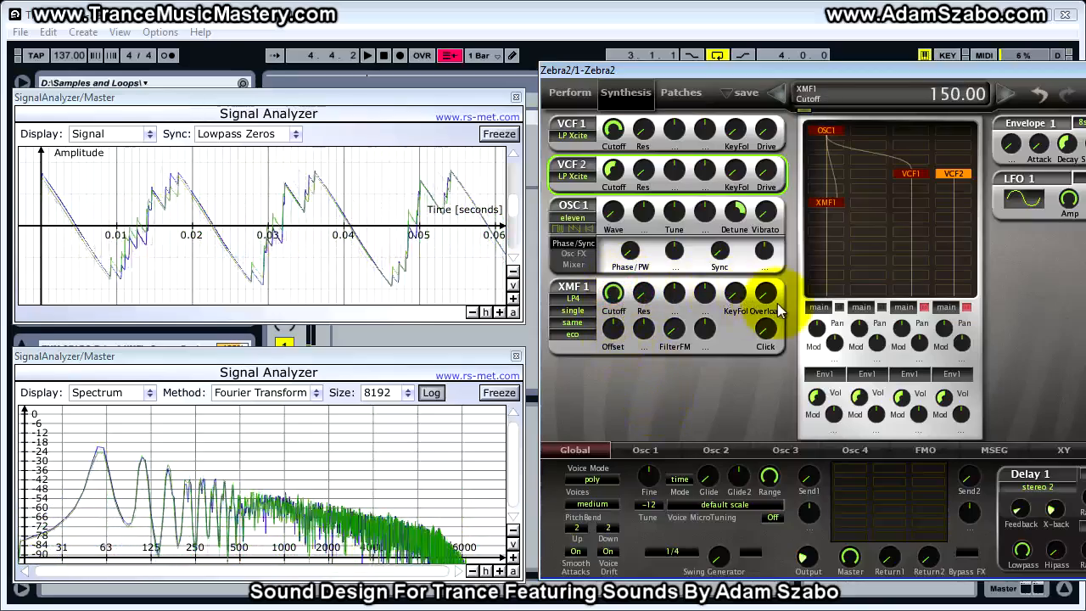
{"action": "left_click_drag", "start_coordinate": [766, 296], "coordinate": [699, 263]}
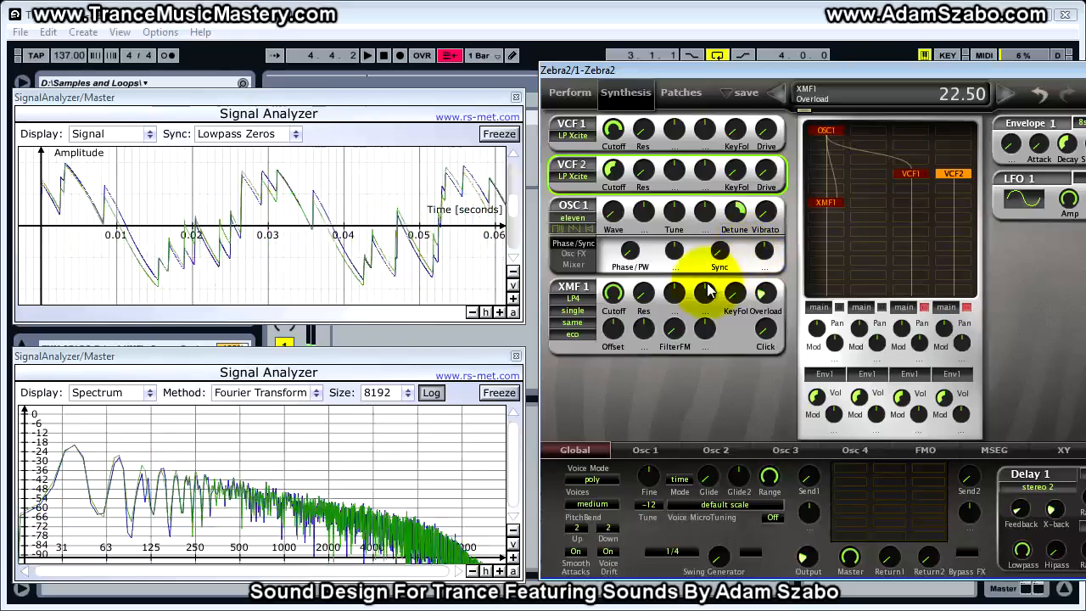
- Switch XMF 1's driver to folded with Overload at 0.00, sweep Resonance through 64.00, and lower Cutoff to 100.00
{"action": "left_click", "coordinate": [586, 333]}
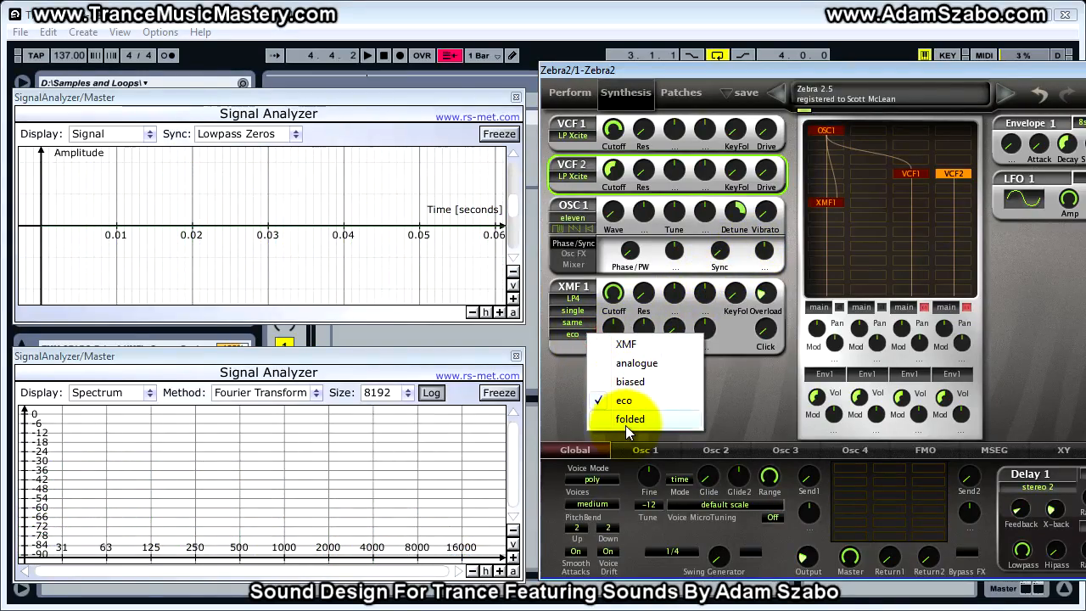
{"action": "left_click", "coordinate": [625, 419]}
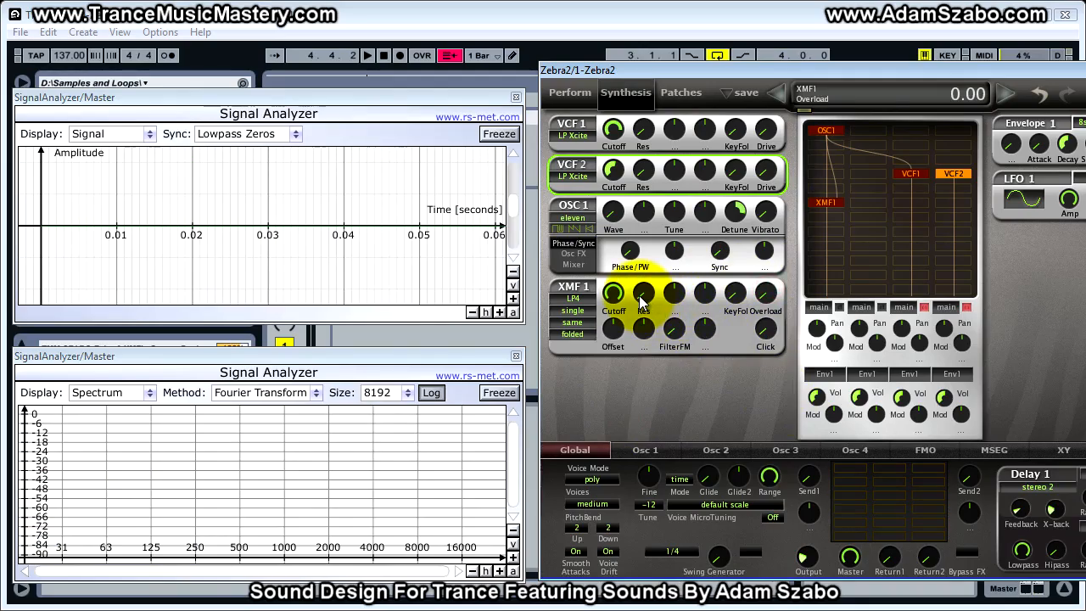
{"action": "left_click_drag", "start_coordinate": [643, 299], "coordinate": [641, 176]}
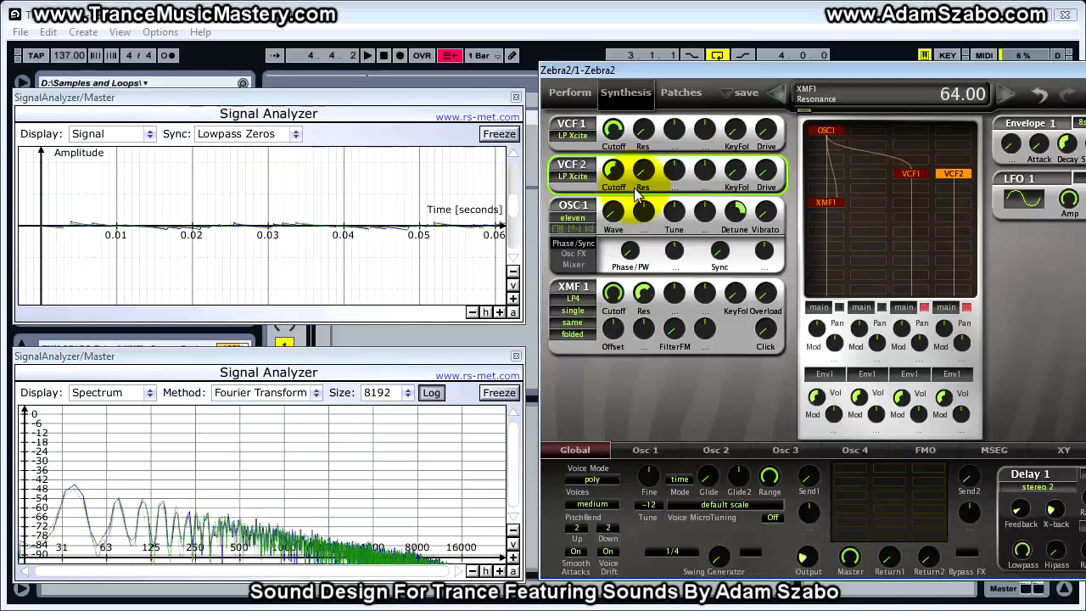
{"action": "left_click_drag", "start_coordinate": [650, 296], "coordinate": [651, 362]}
{"action": "left_click_drag", "start_coordinate": [609, 294], "coordinate": [651, 365]}
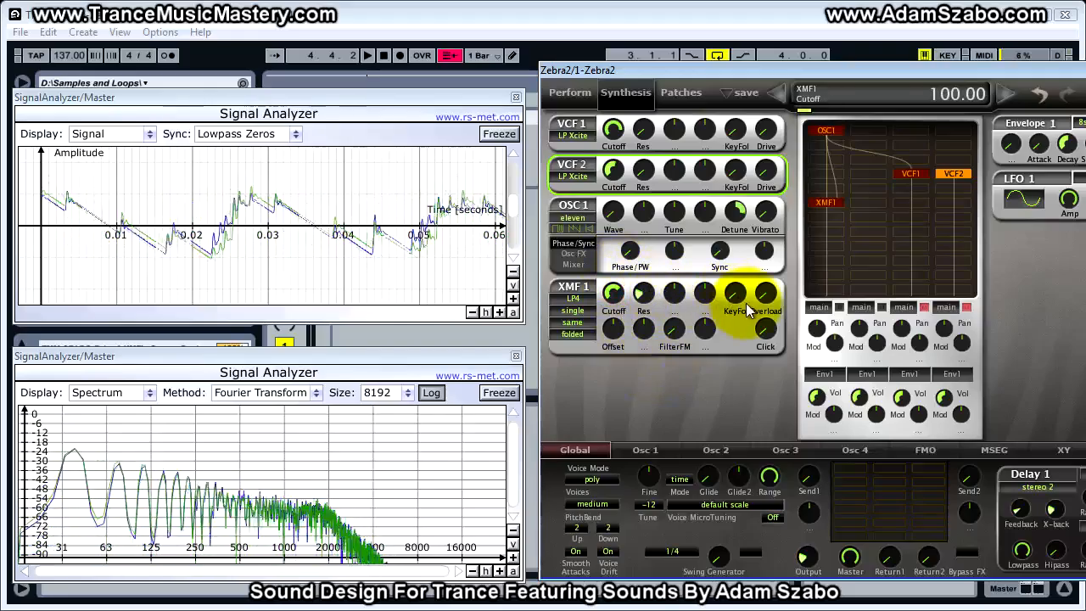
- Sweep XMF 1's Overload through 71.50 to about 64.50, and raise its Resonance
{"action": "left_click_drag", "start_coordinate": [768, 287], "coordinate": [761, 217]}
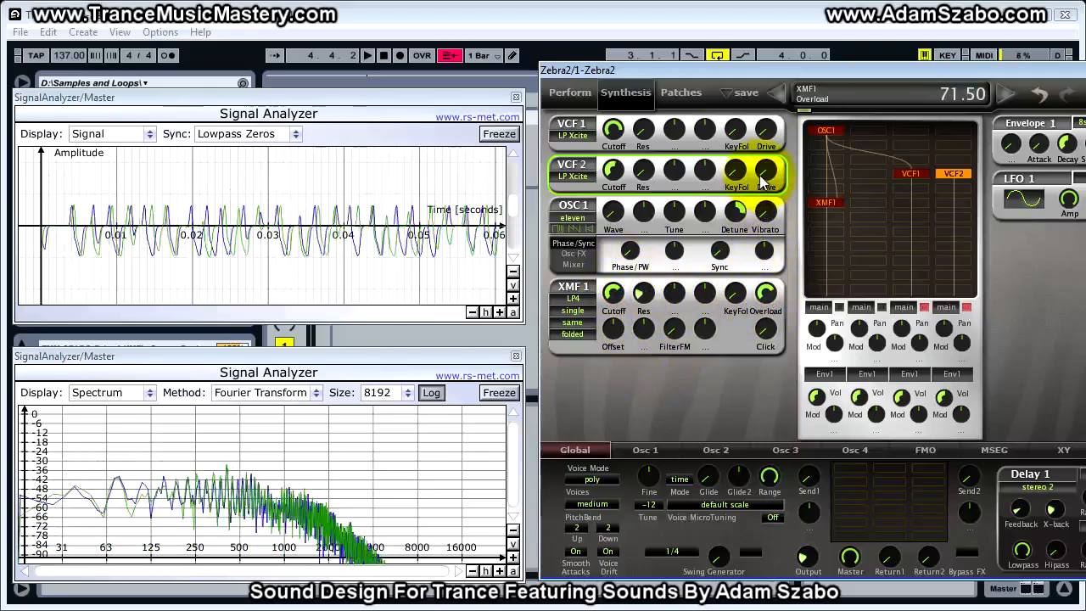
{"action": "left_click_drag", "start_coordinate": [763, 215], "coordinate": [763, 194]}
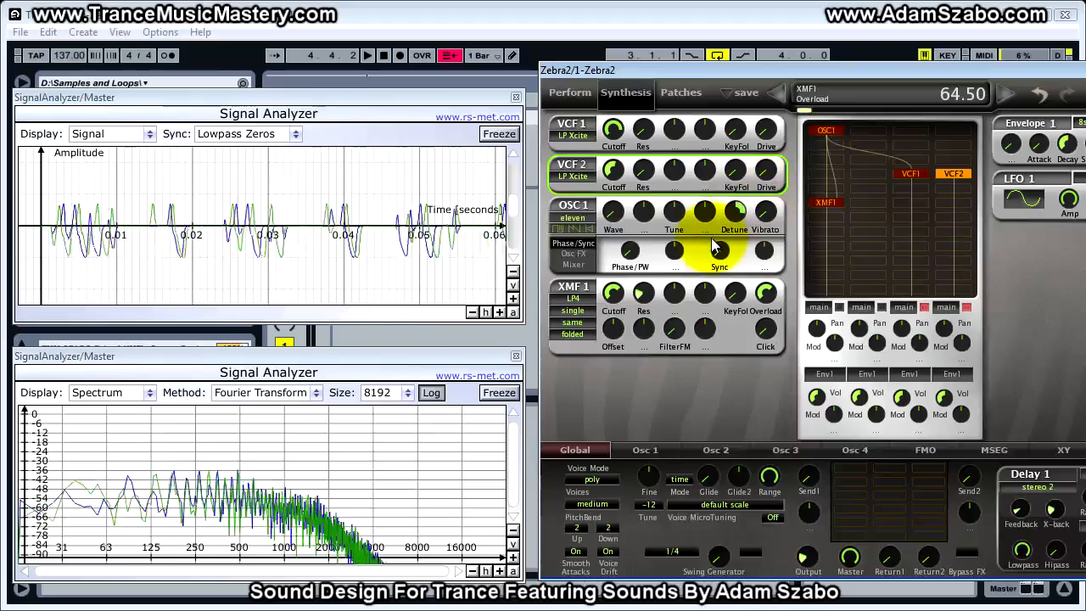
{"action": "left_click_drag", "start_coordinate": [643, 293], "coordinate": [626, 253]}
- Sweep XMF 1's Offset through 1.00 and 5.50, return it to centre, and set Cutoff to 124.00
{"action": "mouse_move", "coordinate": [625, 327]}
{"action": "left_mouse_down"}
{"action": "mouse_move", "coordinate": [625, 288]}
{"action": "mouse_move", "coordinate": [618, 347]}
{"action": "left_mouse_up"}
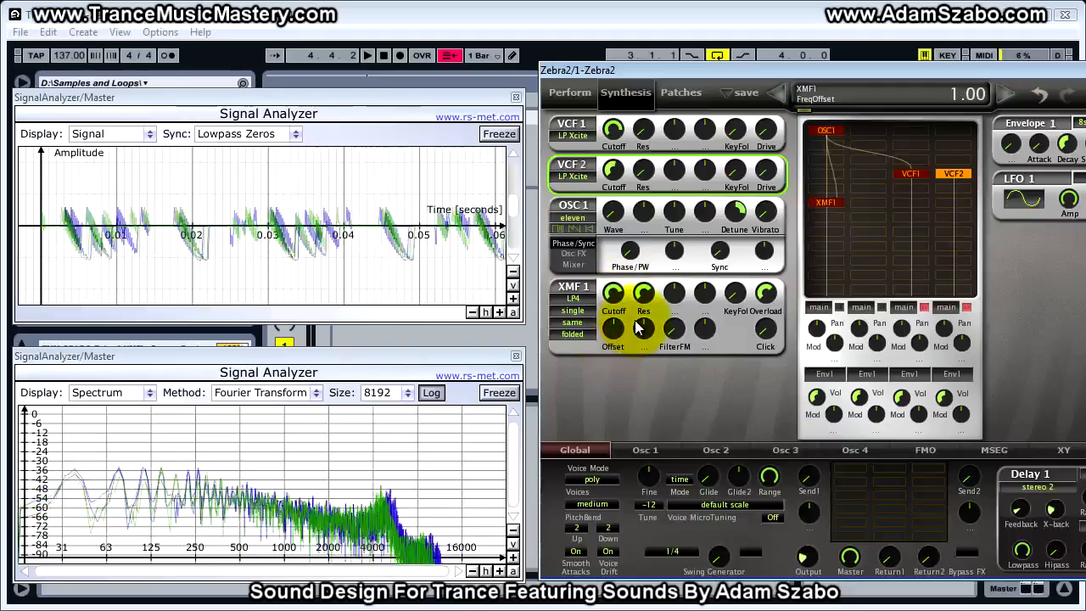
{"action": "mouse_move", "coordinate": [609, 332]}
{"action": "left_mouse_down"}
{"action": "mouse_move", "coordinate": [626, 309]}
{"action": "mouse_move", "coordinate": [607, 332]}
{"action": "mouse_move", "coordinate": [620, 330]}
{"action": "left_mouse_up"}
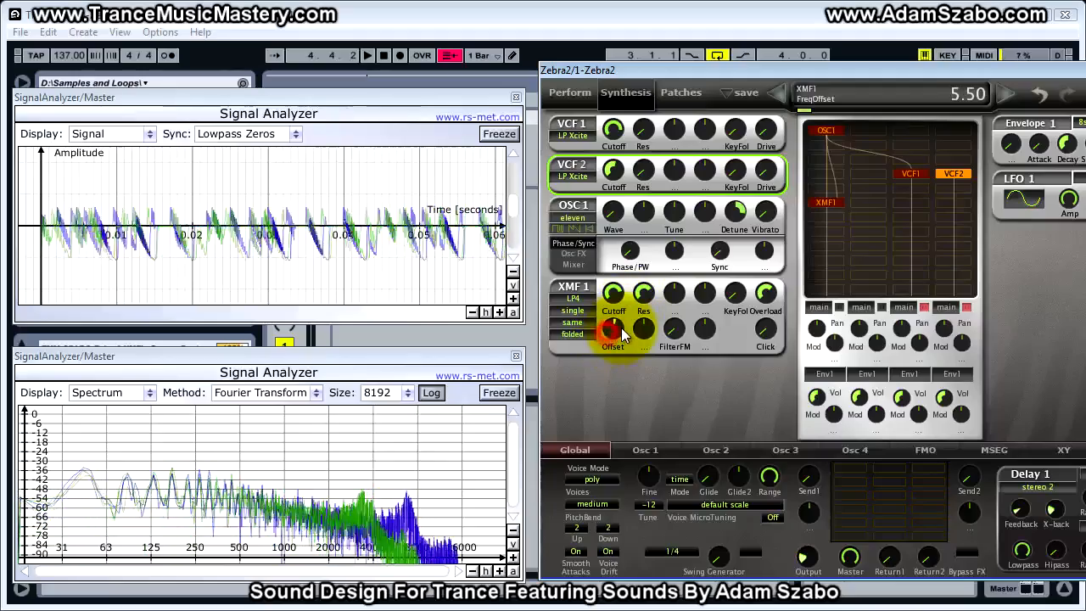
{"action": "mouse_move", "coordinate": [644, 294]}
{"action": "left_mouse_down"}
{"action": "mouse_move", "coordinate": [644, 276]}
{"action": "mouse_move", "coordinate": [643, 292]}
{"action": "left_mouse_up"}
{"action": "left_click", "coordinate": [620, 289]}
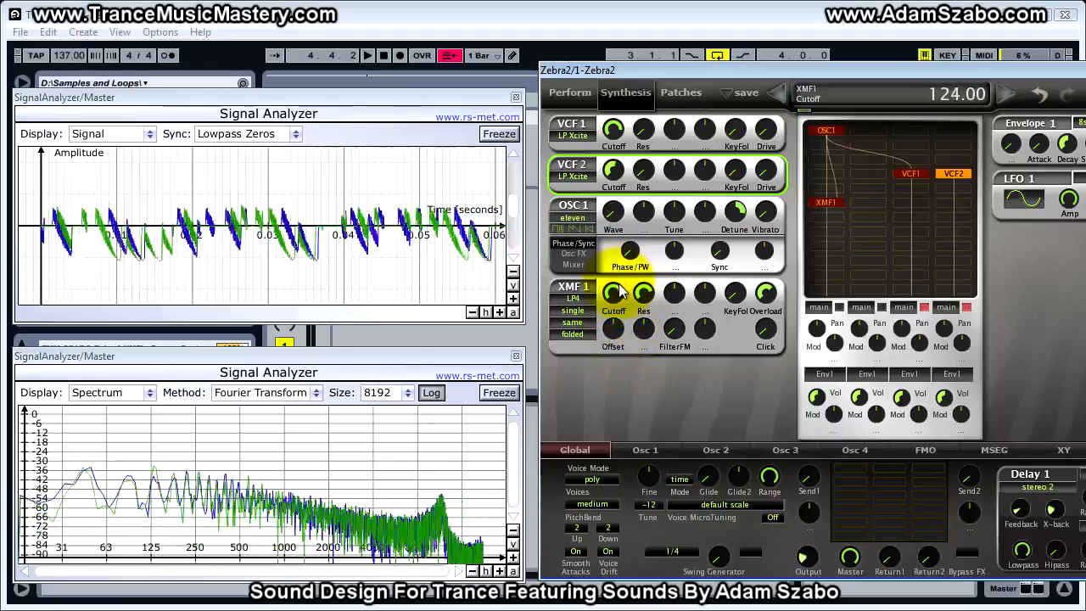
- Set XMF 1's Overload to 100.00, and sweep its Resonance and Cutoff
{"action": "left_click_drag", "start_coordinate": [764, 296], "coordinate": [719, 267]}
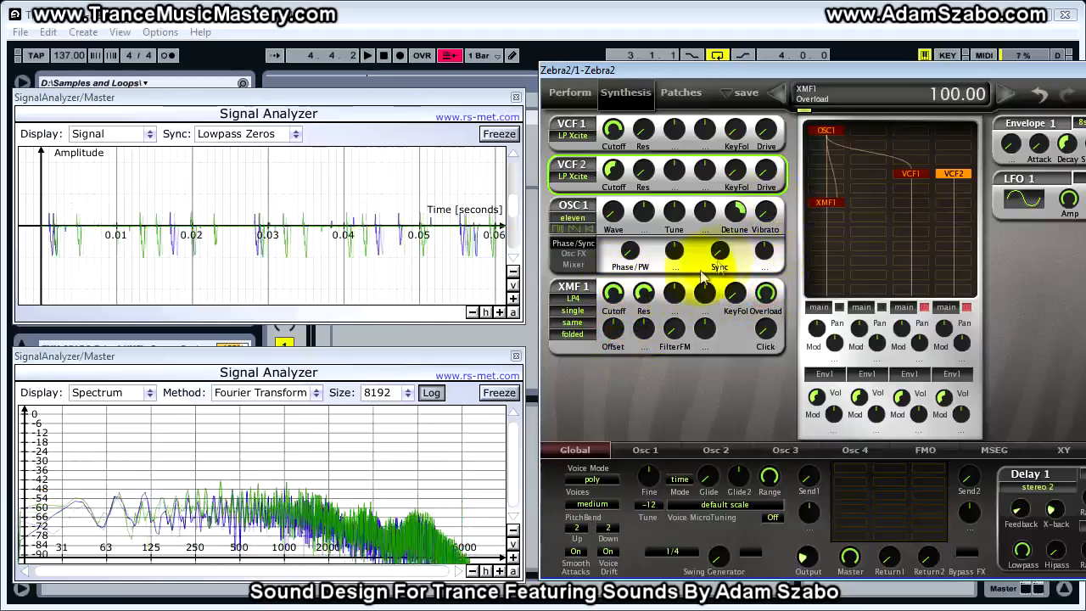
{"action": "left_click_drag", "start_coordinate": [643, 295], "coordinate": [650, 243]}
{"action": "left_click_drag", "start_coordinate": [620, 291], "coordinate": [612, 333]}
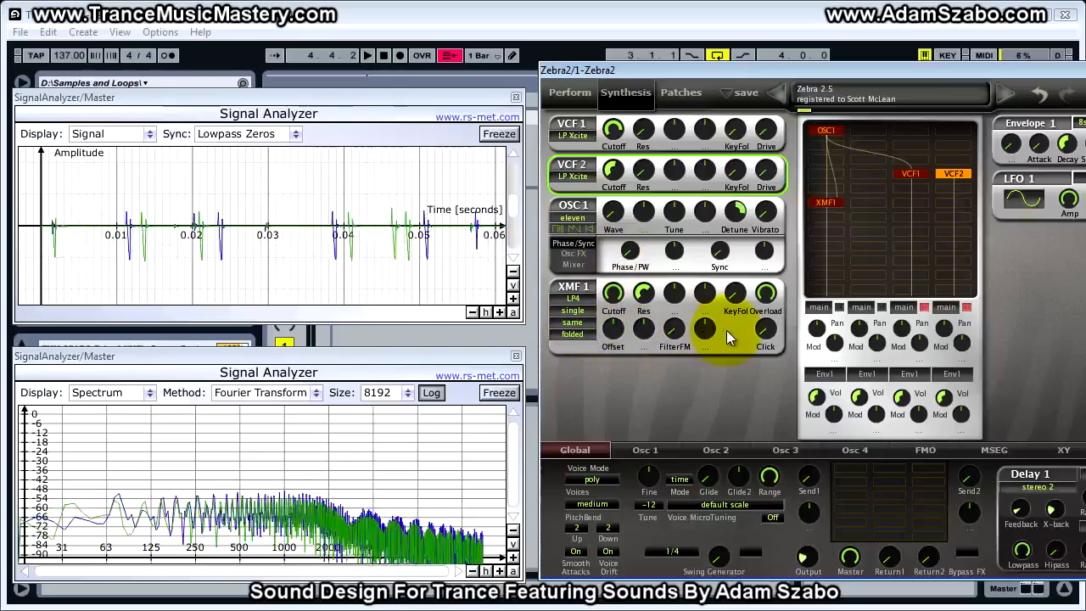
- Switch XMF 1's driver back to XMF and reset its Resonance to 0.00
{"action": "left_click", "coordinate": [583, 336]}
{"action": "left_click", "coordinate": [637, 344]}
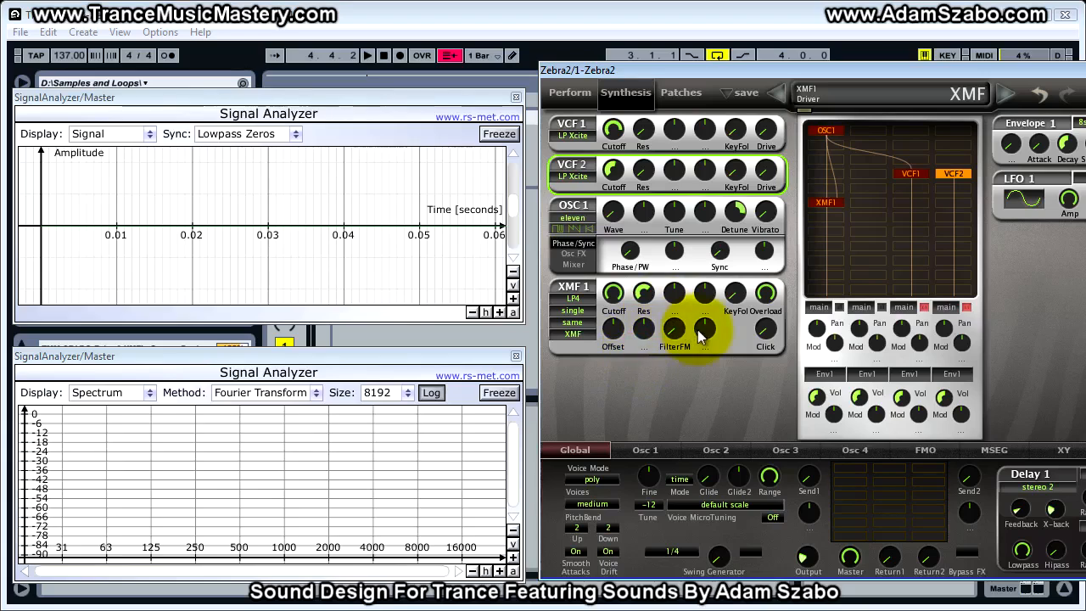
{"action": "double_click", "coordinate": [656, 293]}
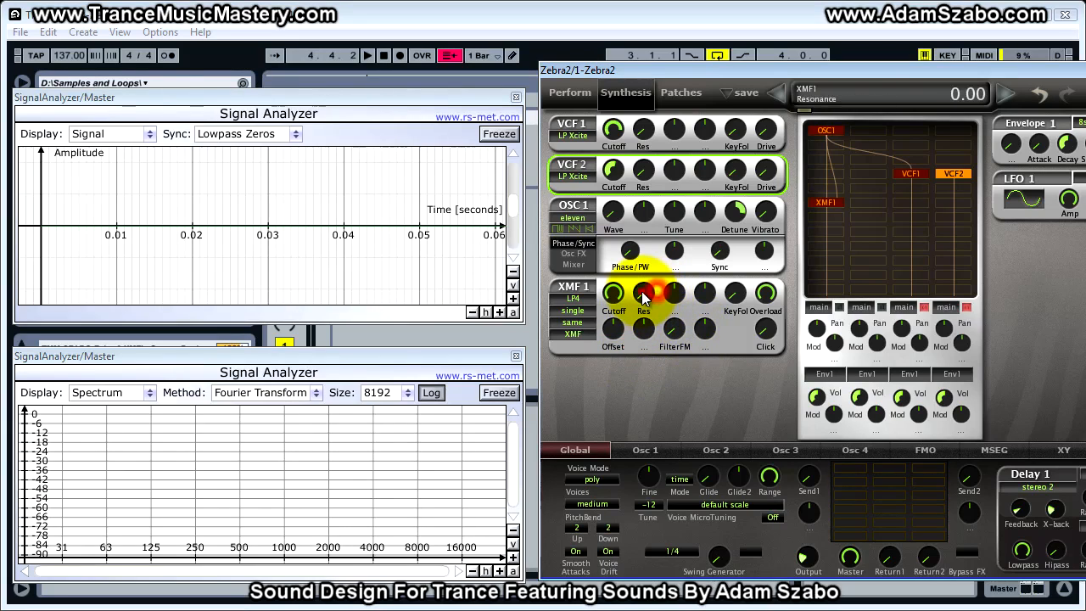
- Sweep XMF 1's FilterFM to about 78.00, with Overload reset to zero and Cutoff lowered
{"action": "left_click", "coordinate": [674, 333]}
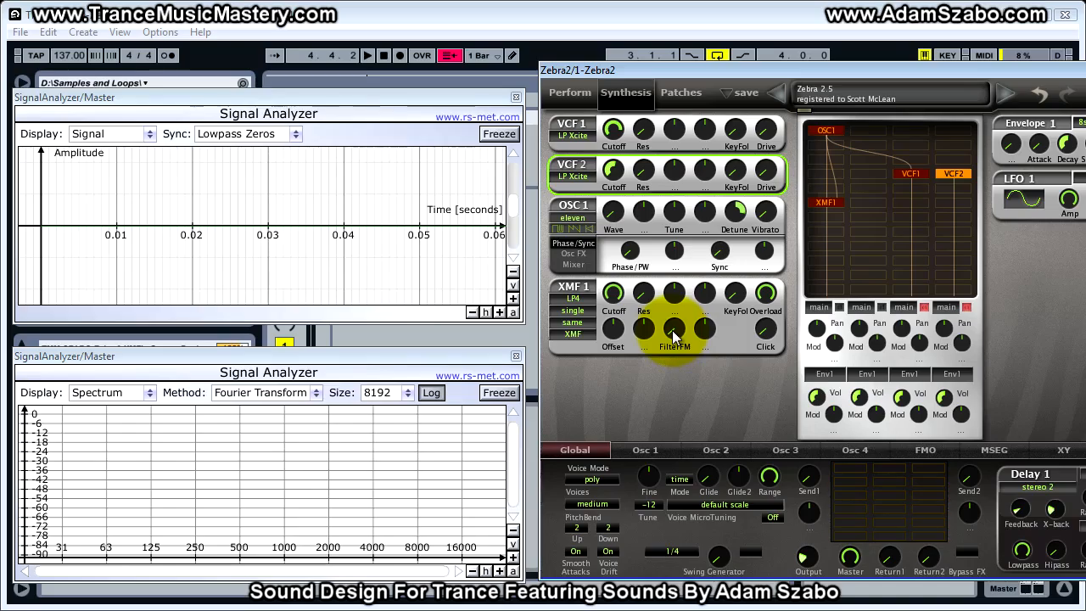
{"action": "left_click_drag", "start_coordinate": [674, 333], "coordinate": [643, 168]}
{"action": "left_click", "coordinate": [764, 295]}
{"action": "left_click_drag", "start_coordinate": [668, 335], "coordinate": [671, 377]}
{"action": "left_click_drag", "start_coordinate": [613, 292], "coordinate": [642, 243]}
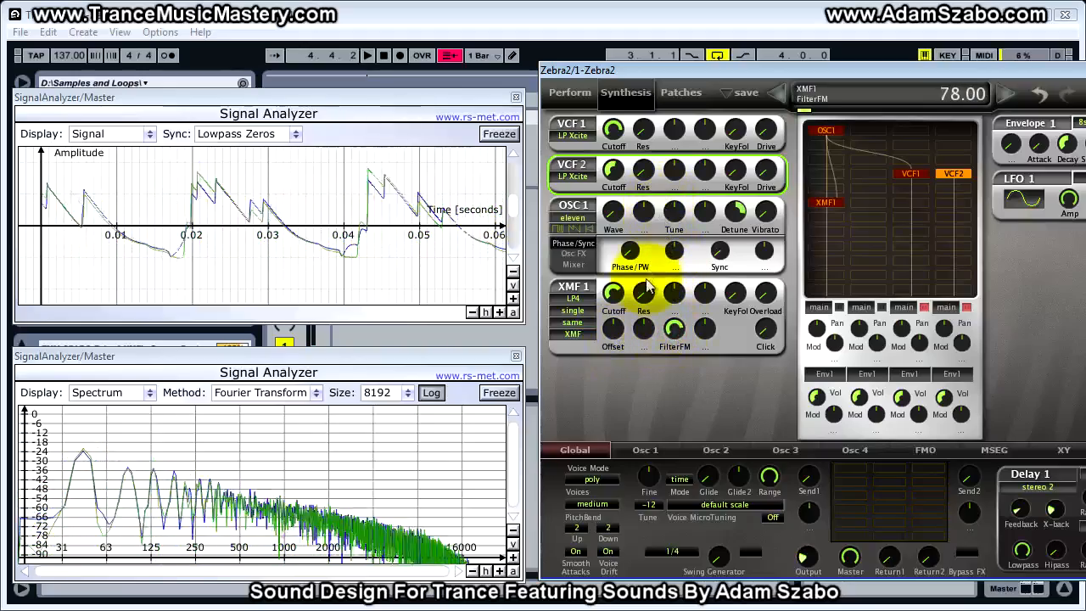
- Raise XMF 1's Resonance through 59.50 and sweep Cutoff through 69.00 with FilterFM active
{"action": "left_click_drag", "start_coordinate": [620, 299], "coordinate": [633, 203]}
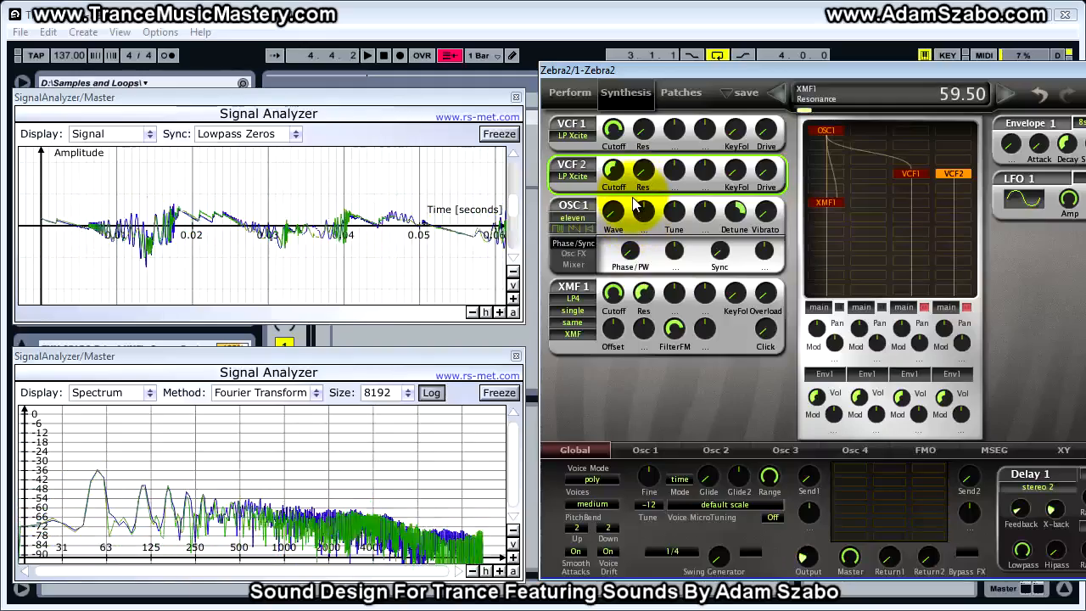
{"action": "left_click_drag", "start_coordinate": [613, 289], "coordinate": [611, 336]}
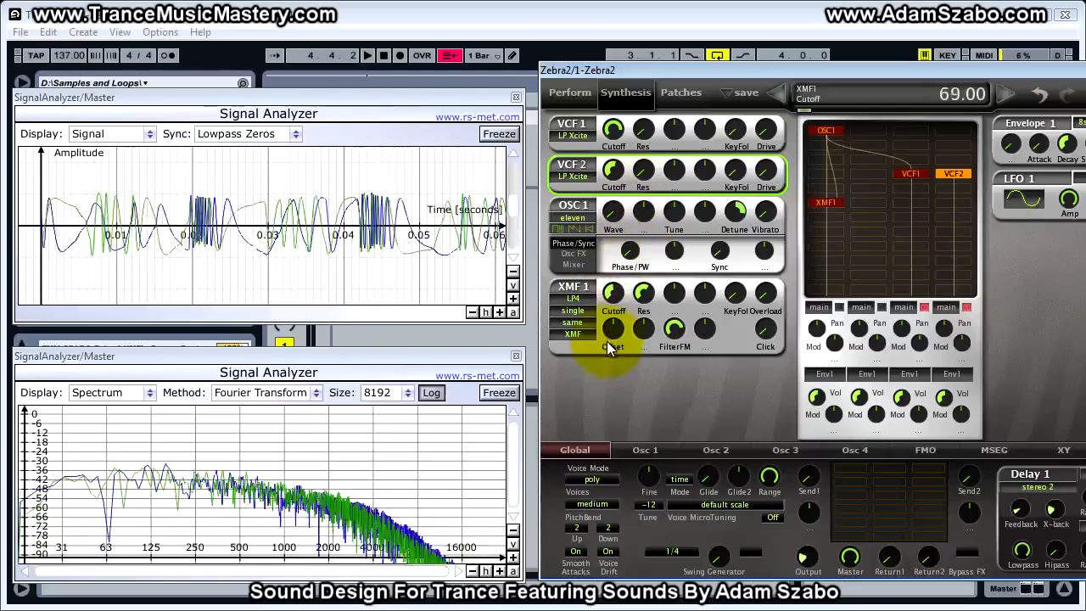
{"action": "left_click_drag", "start_coordinate": [612, 377], "coordinate": [613, 348]}
{"action": "left_click_drag", "start_coordinate": [644, 293], "coordinate": [643, 242]}
- Reset XMF 1's FilterFM to 0.00 and Resonance to zero, and set Cutoff to 150.00
{"action": "left_click_drag", "start_coordinate": [674, 331], "coordinate": [691, 417]}
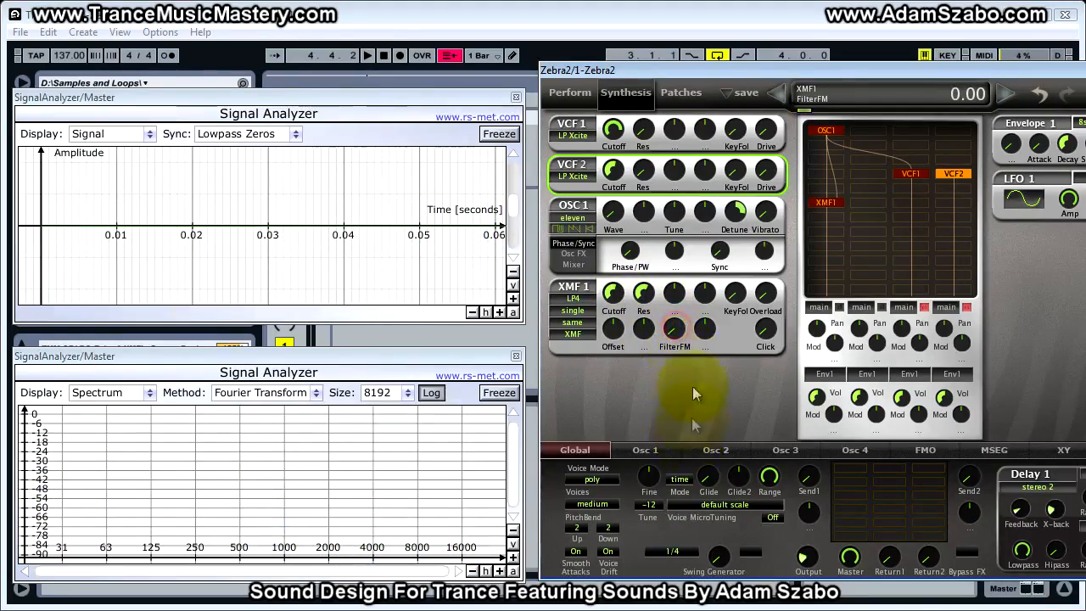
{"action": "left_click_drag", "start_coordinate": [653, 290], "coordinate": [650, 397]}
{"action": "left_click_drag", "start_coordinate": [620, 297], "coordinate": [615, 187]}
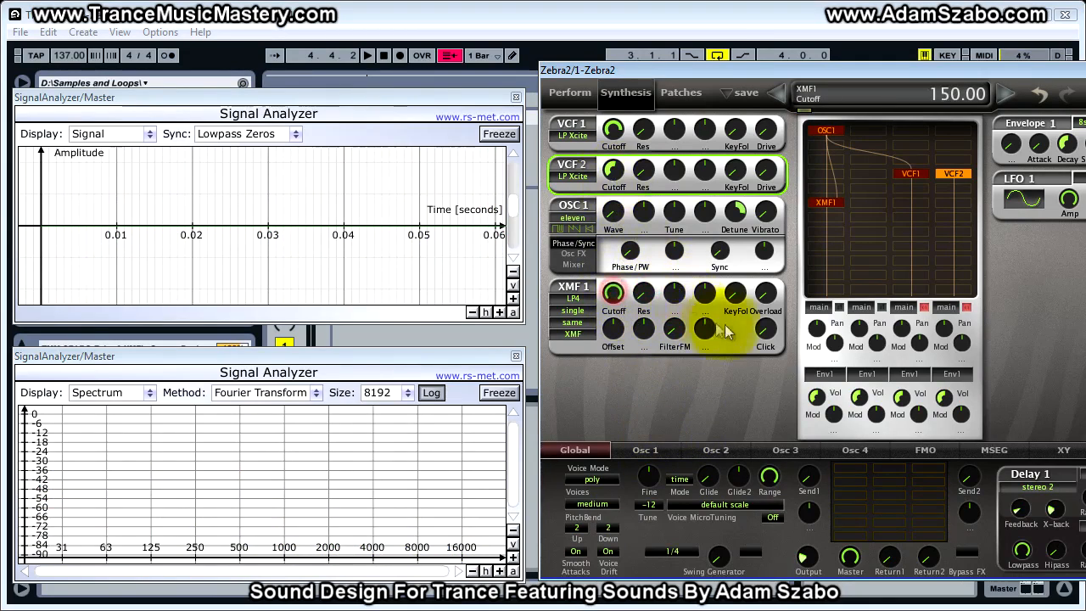
{"action": "left_click_drag", "start_coordinate": [692, 327], "coordinate": [682, 345]}
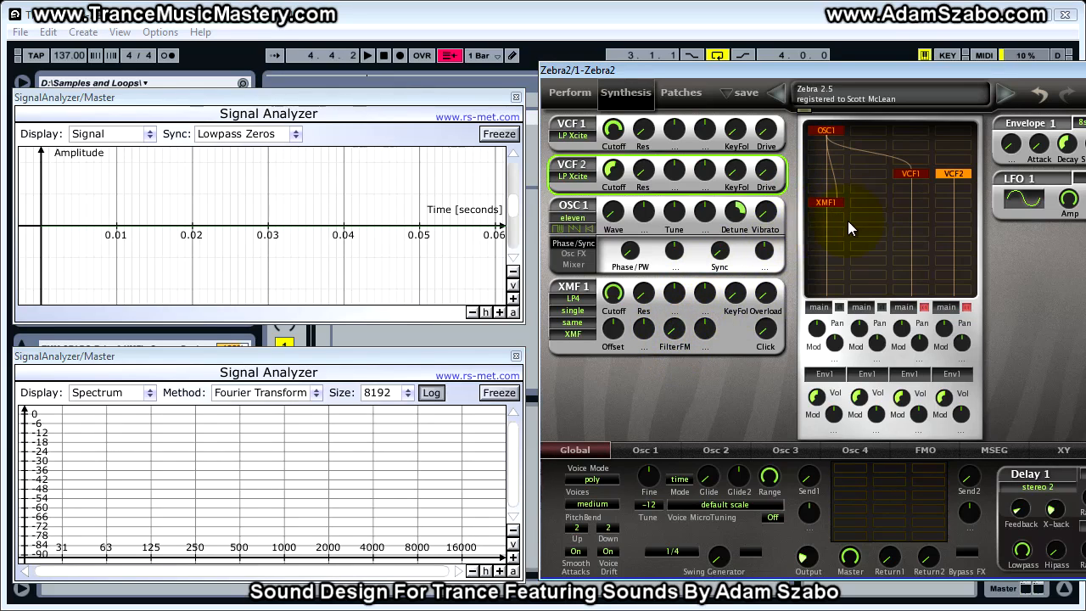
- Add OSC2 to the second lane of the routing grid, in the row just above XMF1
{"action": "left_click", "coordinate": [867, 185]}
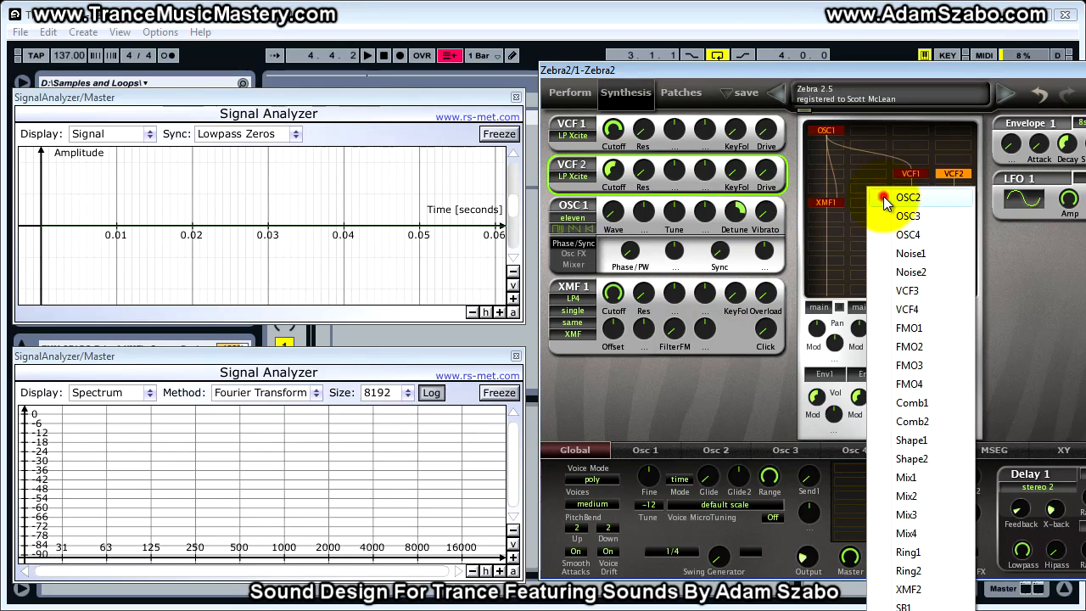
{"action": "left_click", "coordinate": [884, 196]}
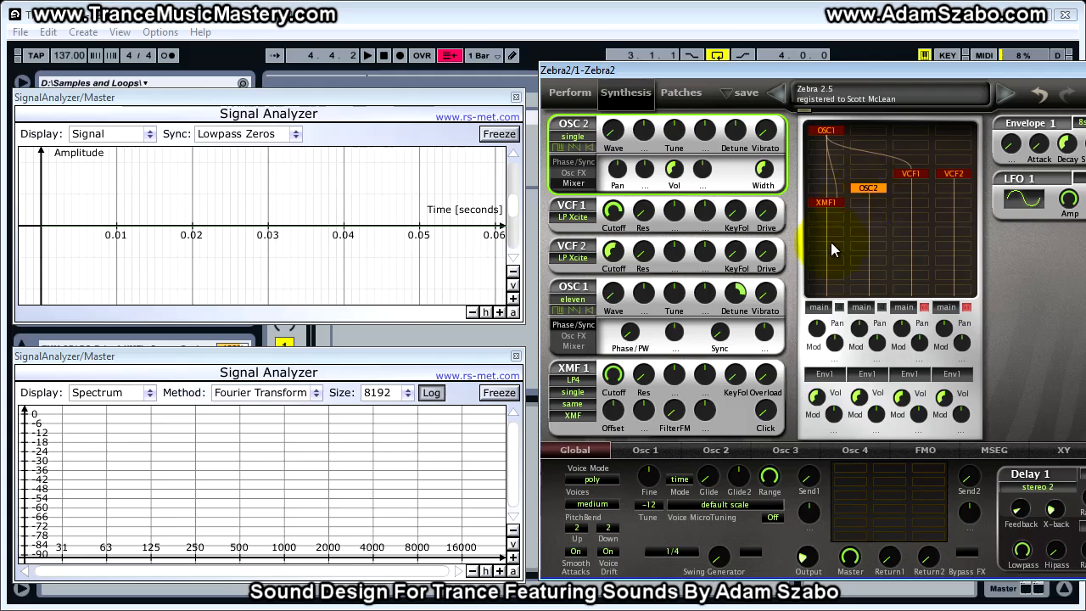
- Mute the second lane, route XMF1's sidechain from SideChain 2, and move OSC2 up one row in the routing grid
{"action": "left_click", "coordinate": [881, 306]}
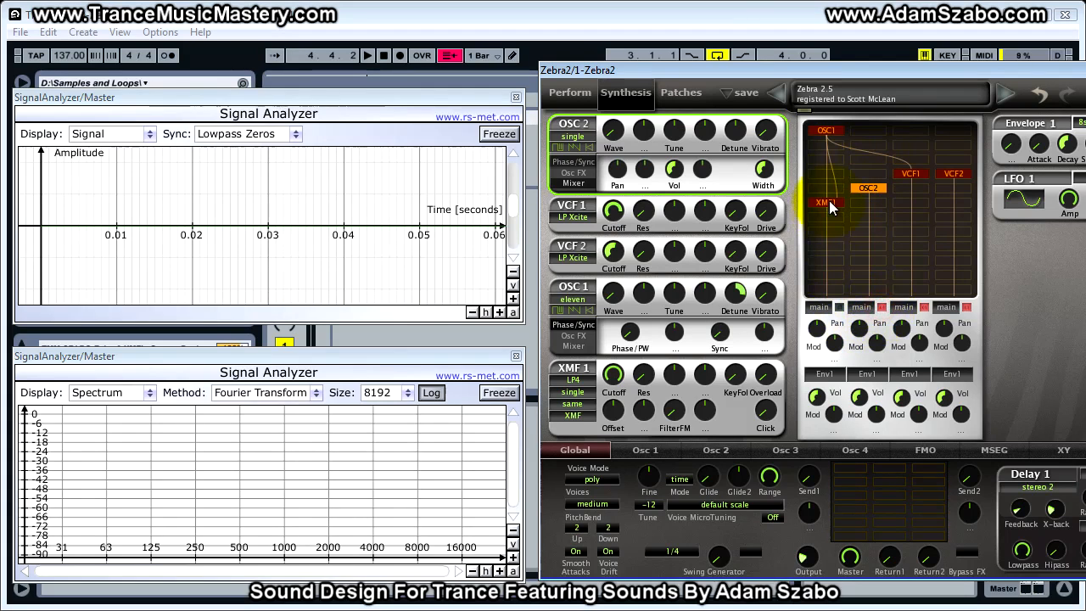
{"action": "right_click", "coordinate": [833, 202]}
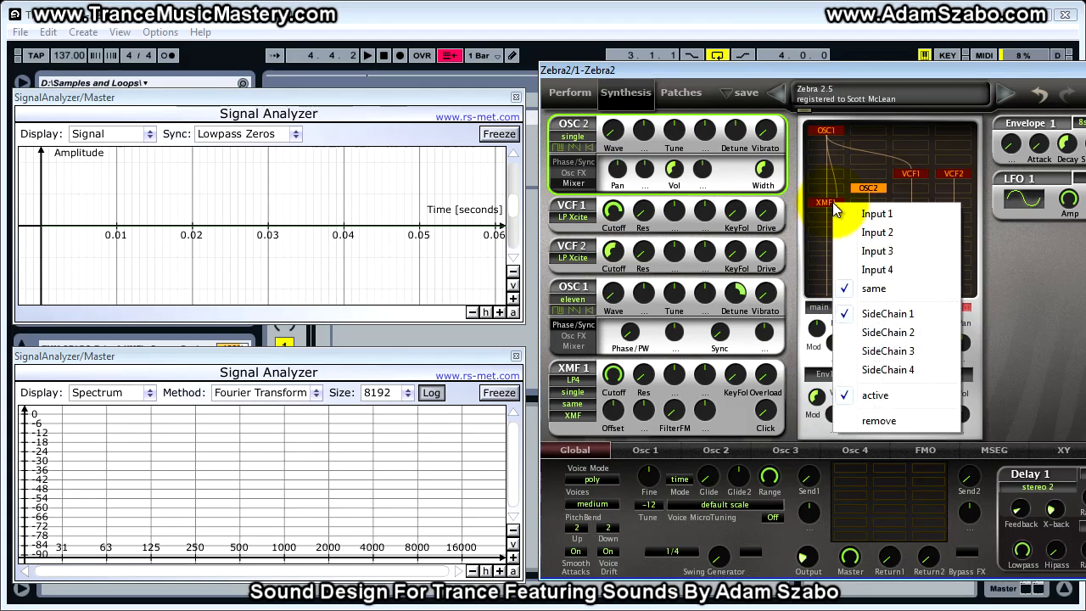
{"action": "left_click", "coordinate": [881, 334]}
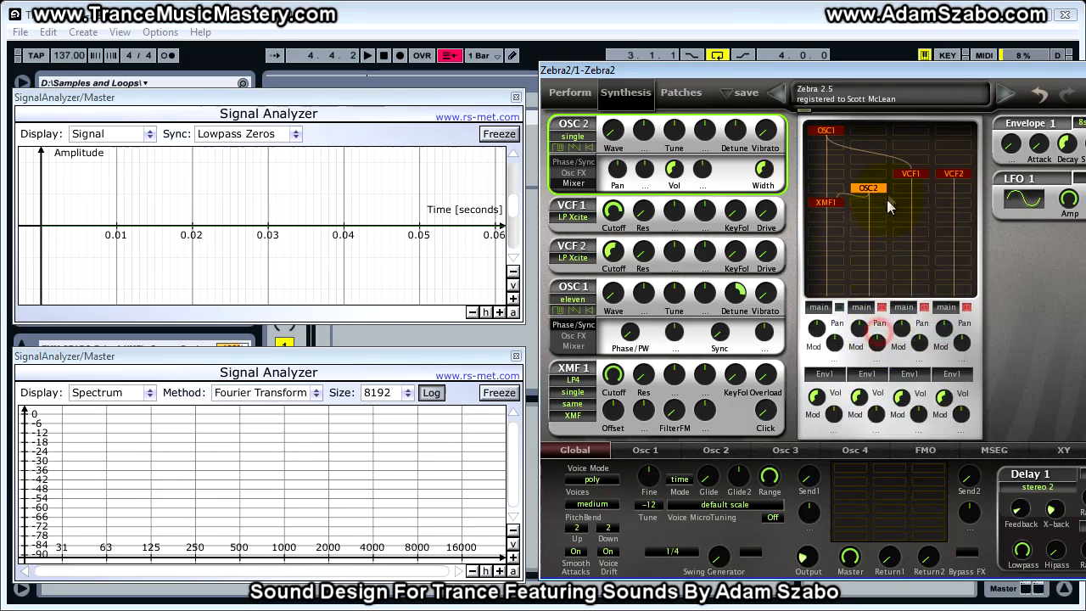
{"action": "left_click_drag", "start_coordinate": [869, 186], "coordinate": [867, 173]}
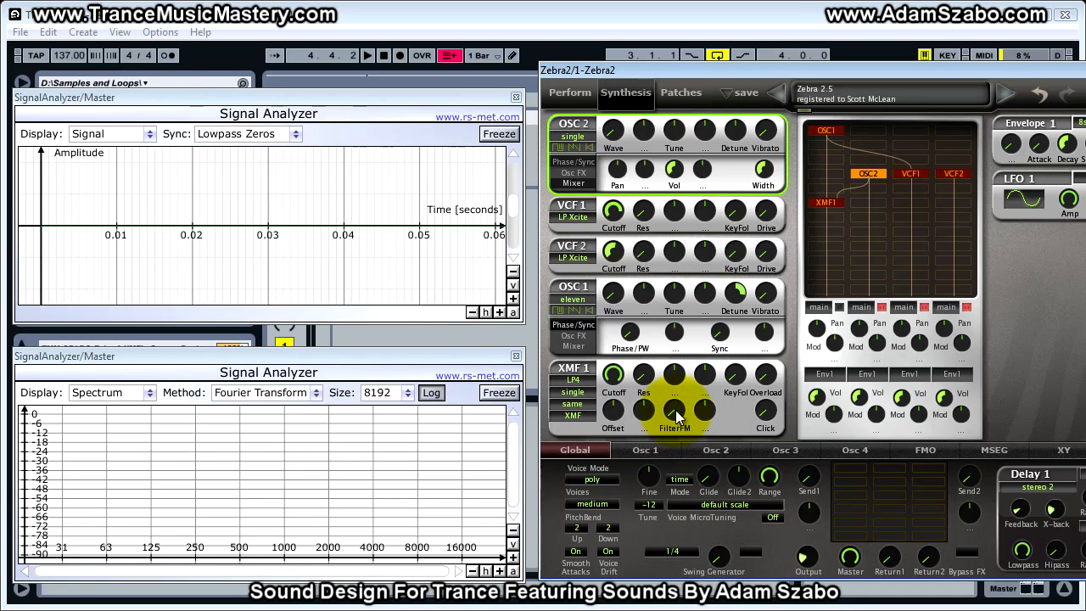
- Raise XMF 1's FilterFM and OSC 2's Vol to maximum, and sweep OSC 2's Tune downward
{"action": "left_click_drag", "start_coordinate": [675, 410], "coordinate": [685, 184]}
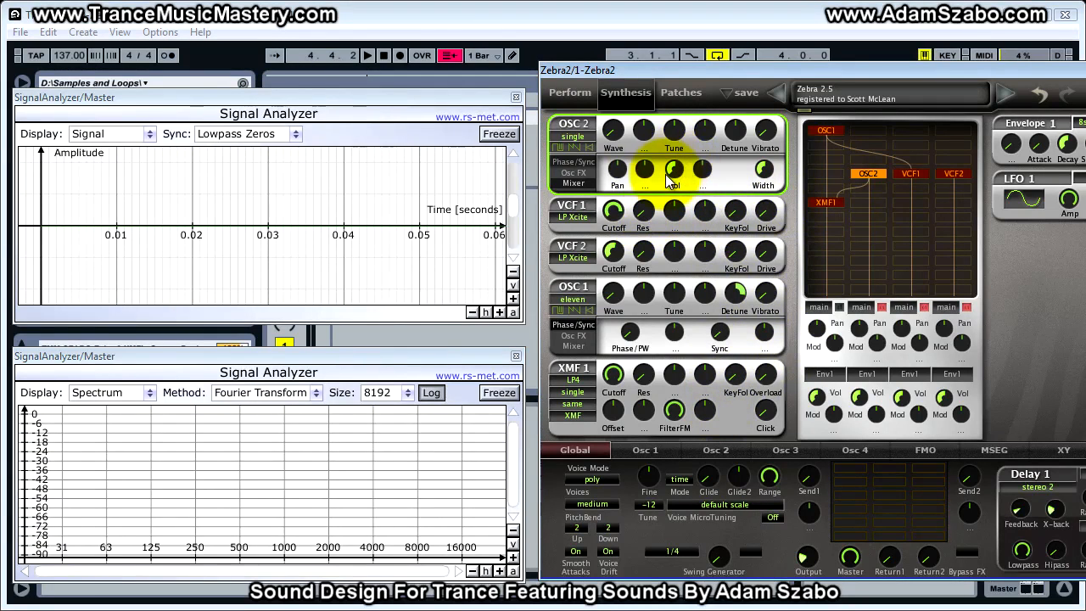
{"action": "left_click_drag", "start_coordinate": [678, 174], "coordinate": [673, 98]}
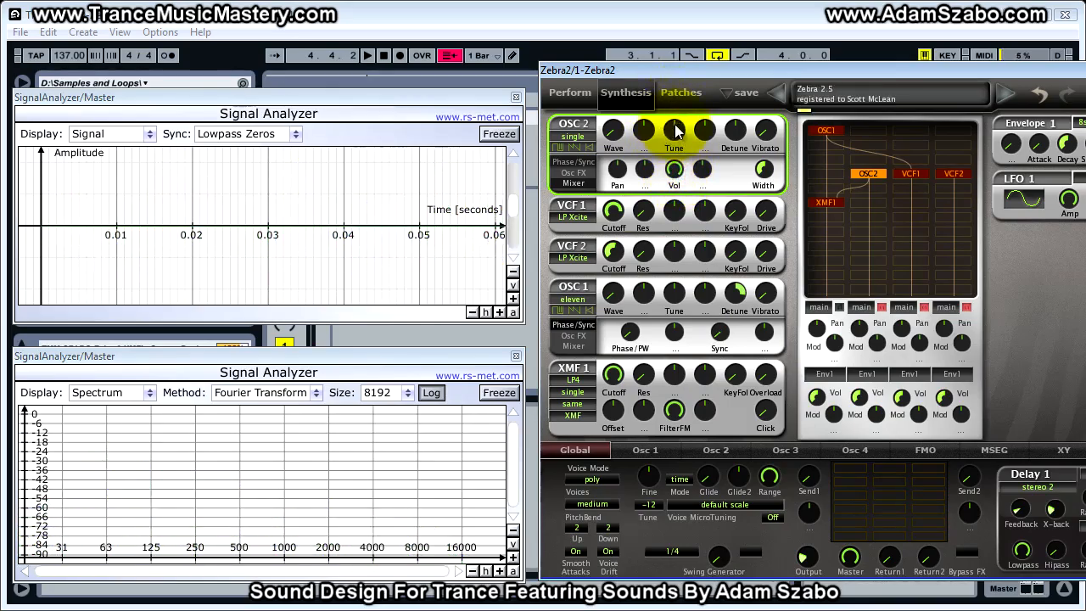
{"action": "left_click_drag", "start_coordinate": [676, 128], "coordinate": [683, 243]}
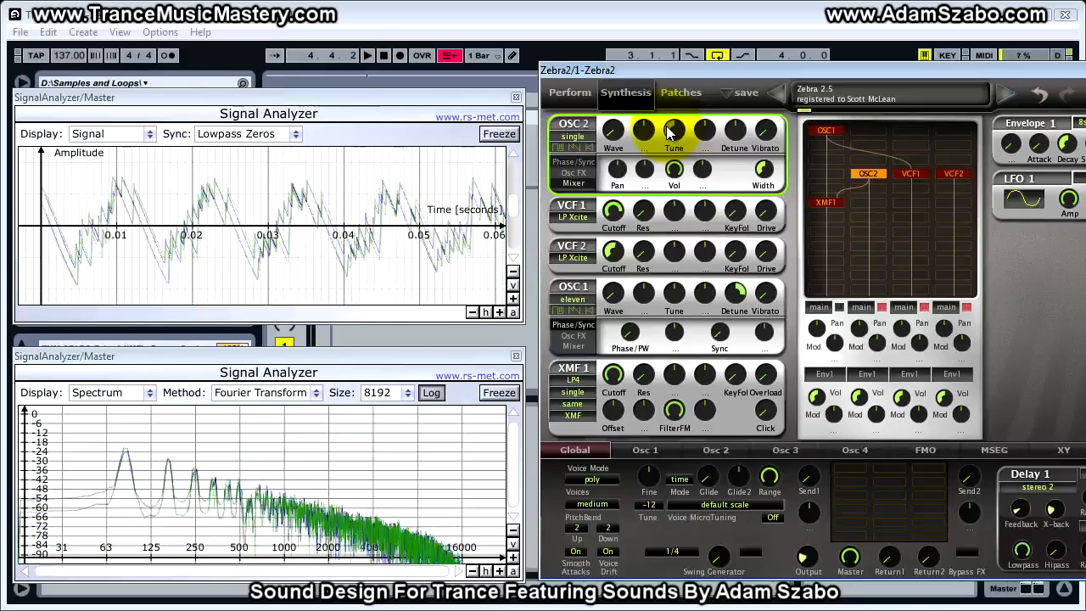
- Raise XMF 1's Resonance with Cutoff lowered, and sweep OSC 2's Tune up through 45.50 and 35.50
{"action": "left_click_drag", "start_coordinate": [643, 375], "coordinate": [642, 352]}
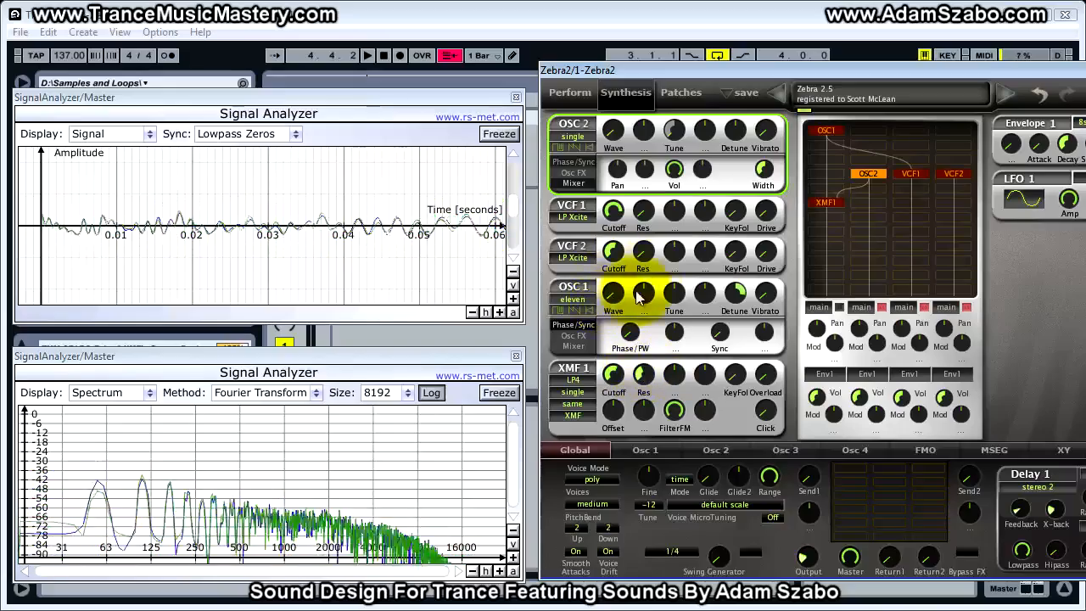
{"action": "left_click_drag", "start_coordinate": [689, 141], "coordinate": [686, 2]}
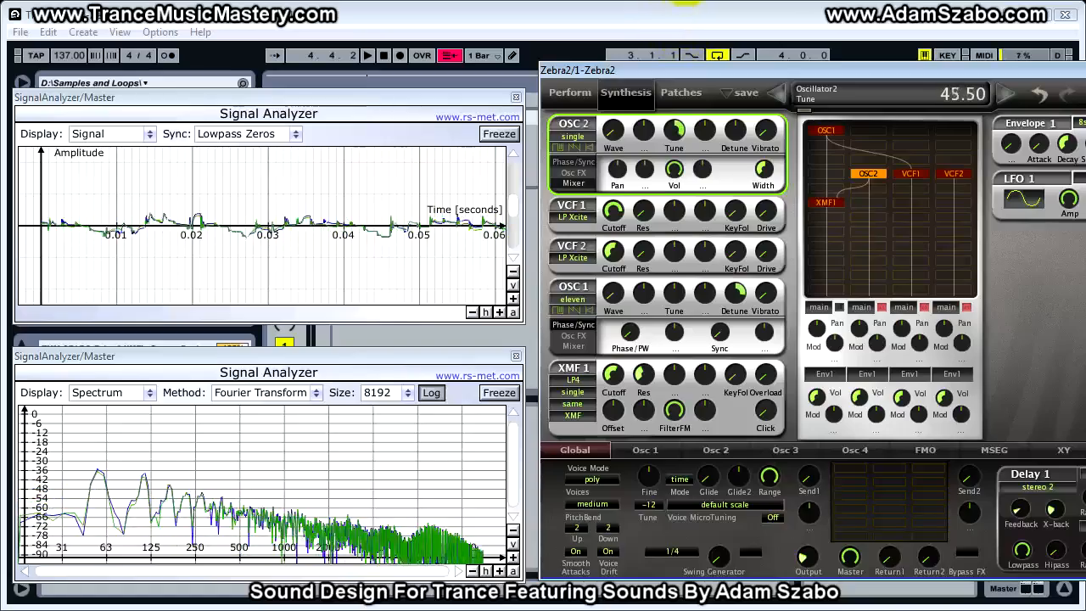
{"action": "left_click_drag", "start_coordinate": [681, 128], "coordinate": [673, 158]}
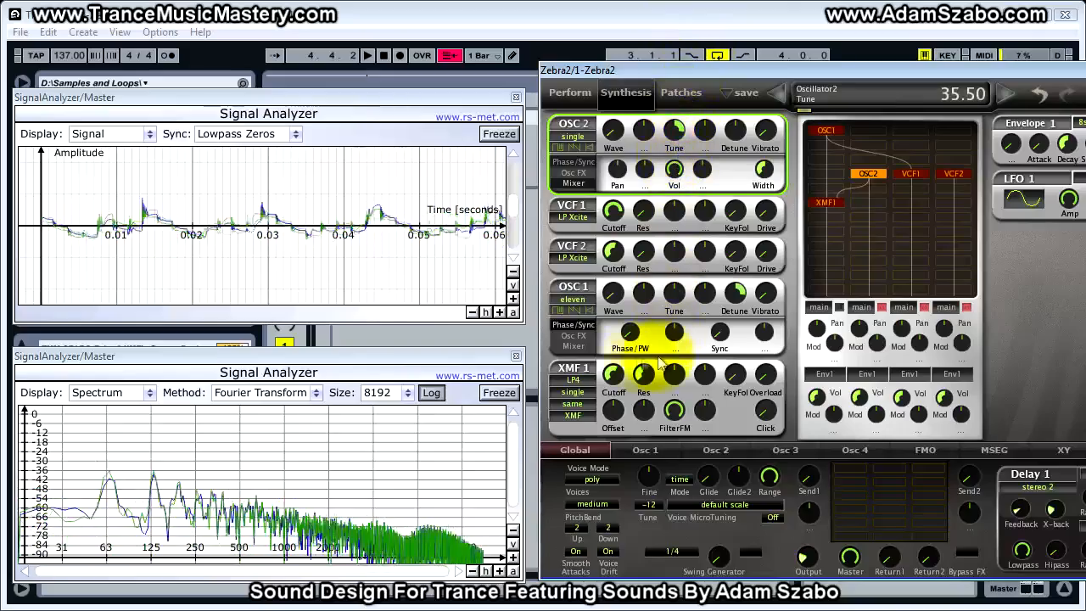
- Sweep XMF 1's Cutoff through 73.00 and 76.00 with Resonance raised and FilterFM at maximum
{"action": "left_click_drag", "start_coordinate": [644, 375], "coordinate": [617, 390]}
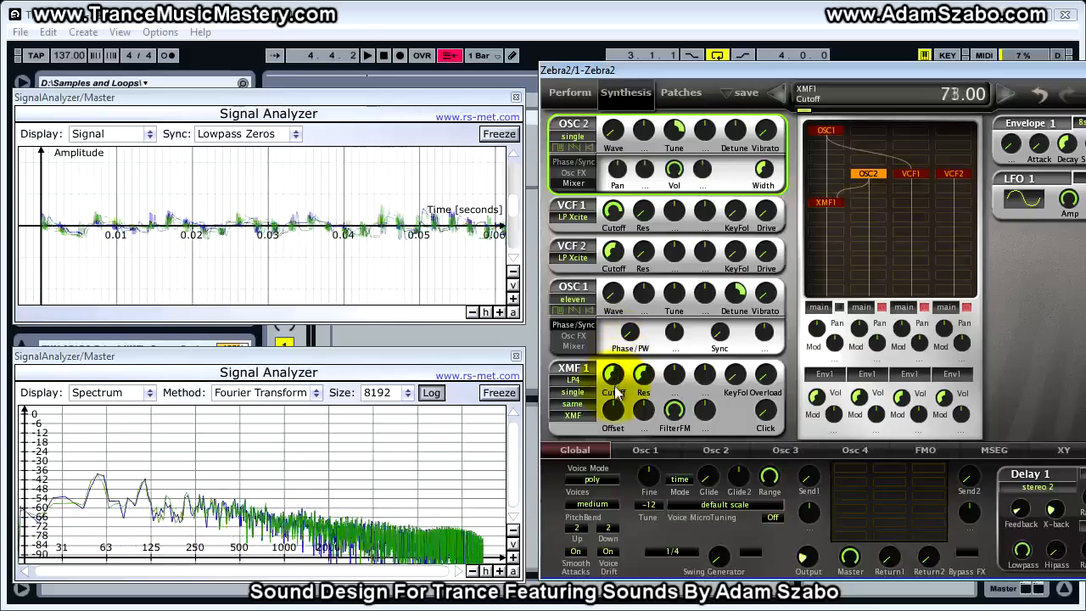
{"action": "left_click_drag", "start_coordinate": [617, 413], "coordinate": [645, 331]}
{"action": "left_click_drag", "start_coordinate": [613, 375], "coordinate": [613, 350]}
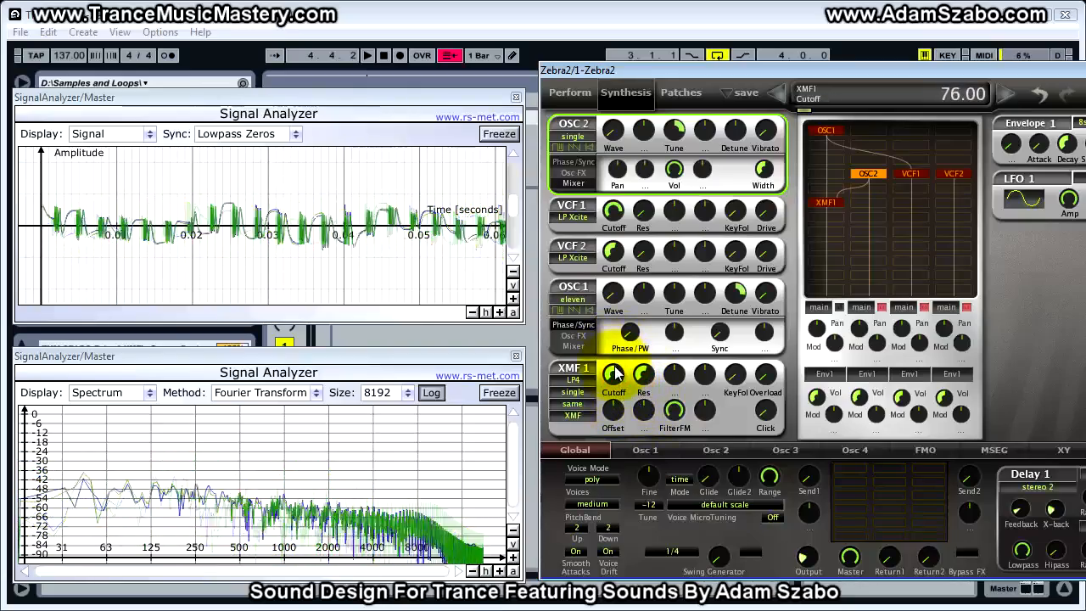
- Adjust OSC 2's Tune, then sweep XMF 1's FilterFM through 67.00 and vary its Resonance
{"action": "mouse_move", "coordinate": [673, 129]}
{"action": "left_mouse_down"}
{"action": "mouse_move", "coordinate": [679, 186]}
{"action": "mouse_move", "coordinate": [673, 114]}
{"action": "mouse_move", "coordinate": [677, 129]}
{"action": "left_mouse_up"}
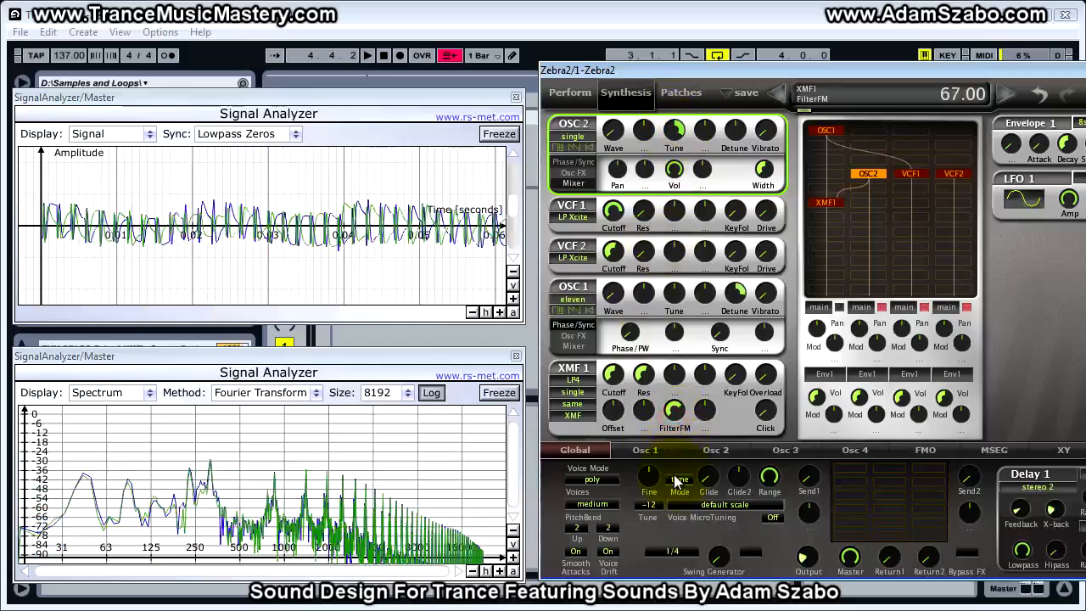
{"action": "left_click_drag", "start_coordinate": [668, 514], "coordinate": [686, 453]}
{"action": "mouse_move", "coordinate": [644, 375]}
{"action": "left_mouse_down"}
{"action": "mouse_move", "coordinate": [650, 406]}
{"action": "mouse_move", "coordinate": [672, 414]}
{"action": "mouse_move", "coordinate": [674, 243]}
{"action": "mouse_move", "coordinate": [674, 291]}
{"action": "left_mouse_up"}
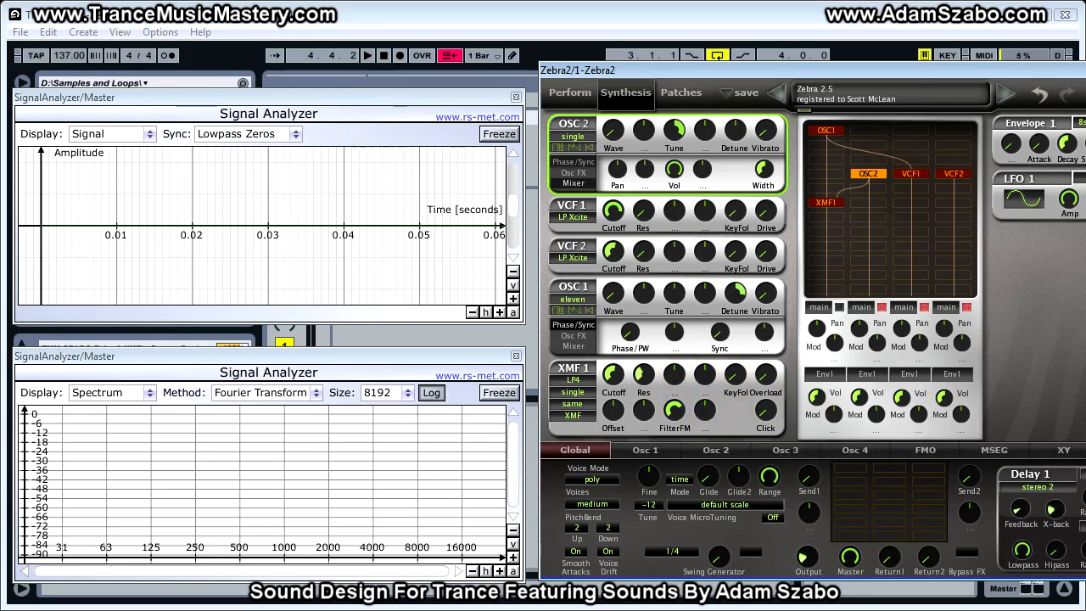
- Raise XMF 1's Click to maximum, and reset FilterFM to 0.00 and Resonance to zero with Cutoff fully open
{"action": "left_click", "coordinate": [769, 410]}
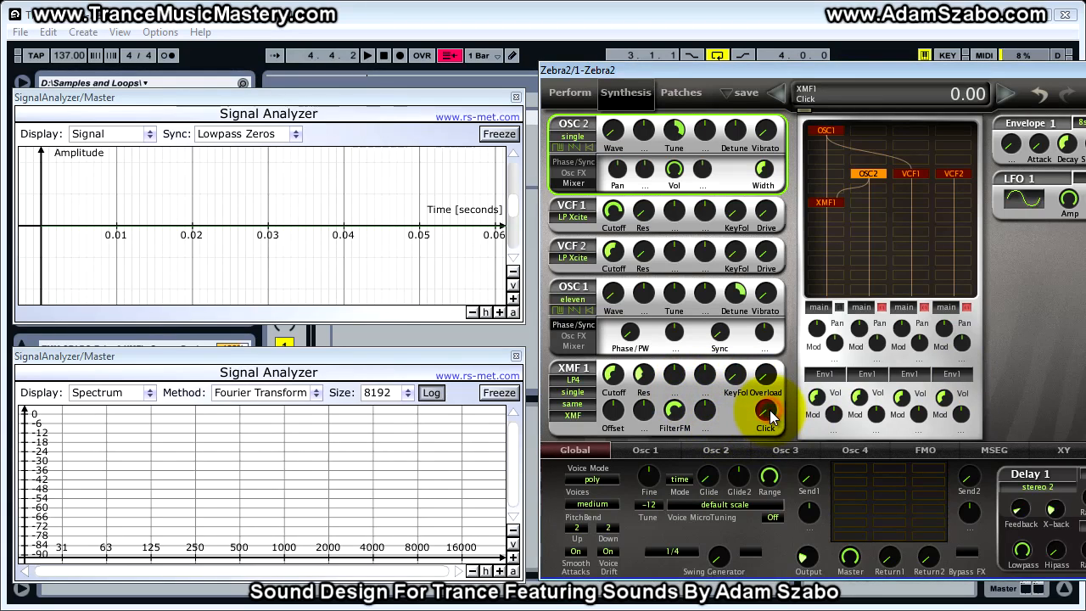
{"action": "left_click_drag", "start_coordinate": [769, 410], "coordinate": [739, 194]}
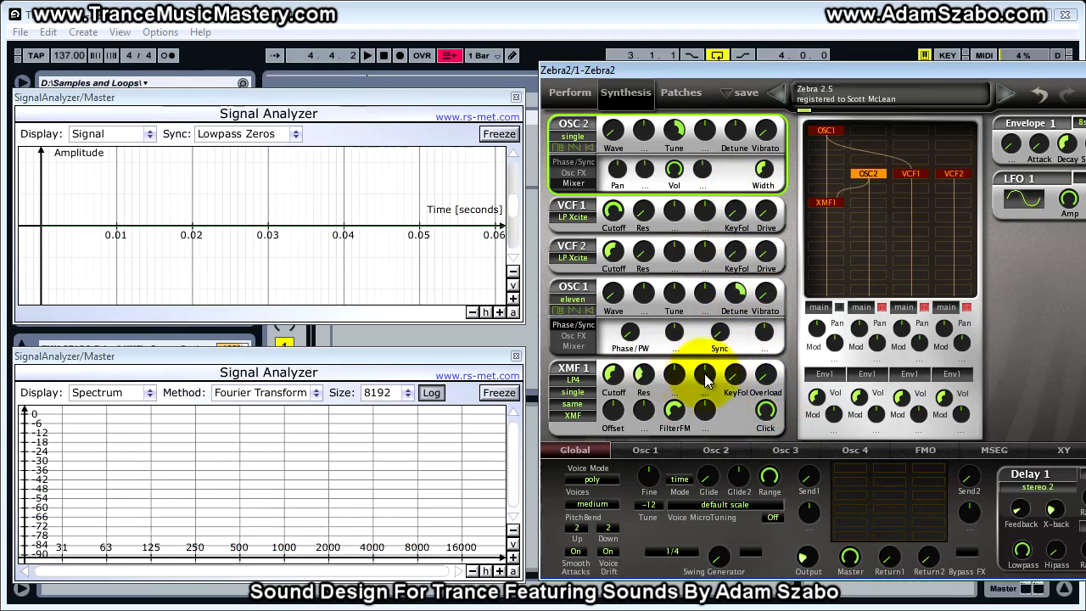
{"action": "left_click_drag", "start_coordinate": [675, 409], "coordinate": [675, 431]}
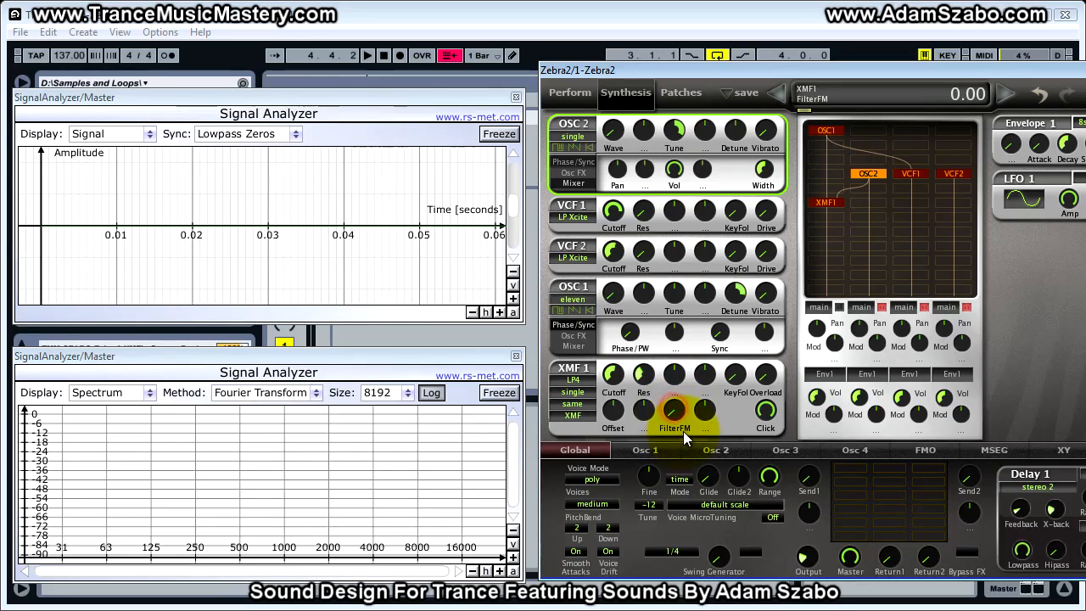
{"action": "left_click_drag", "start_coordinate": [644, 375], "coordinate": [623, 293]}
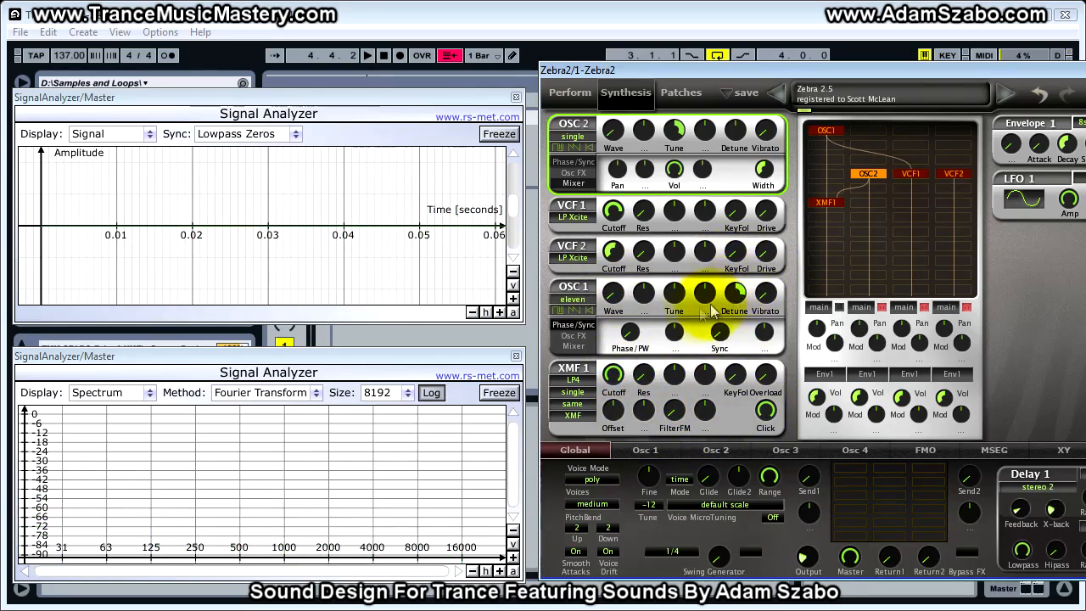
- Return XMF1's sidechain to SideChain 1 and switch OSC 1 to single mode
{"action": "left_click", "coordinate": [830, 199]}
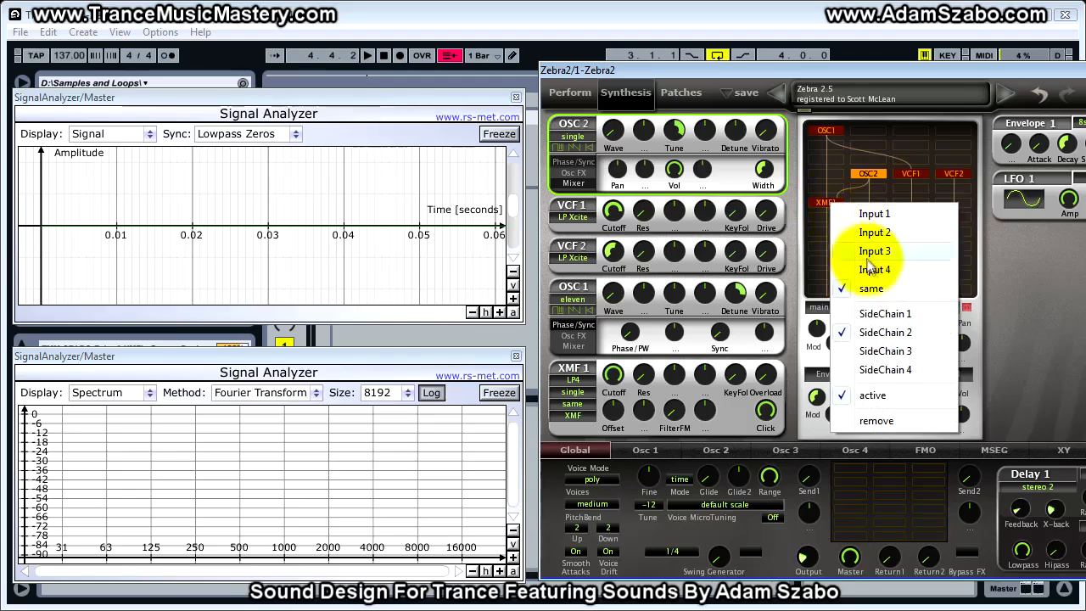
{"action": "left_click", "coordinate": [892, 311]}
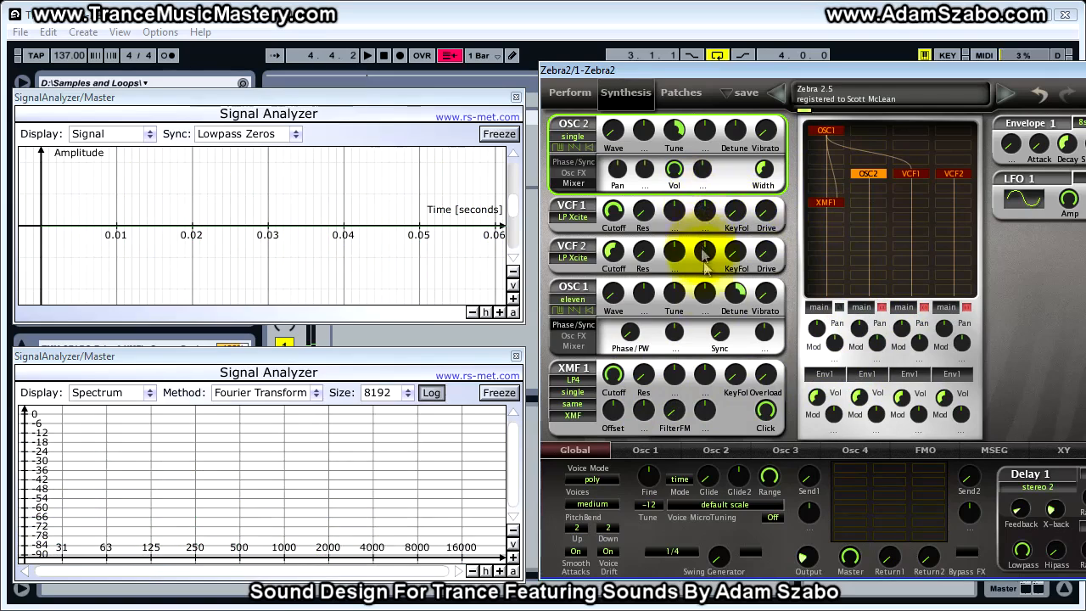
{"action": "left_click", "coordinate": [585, 298]}
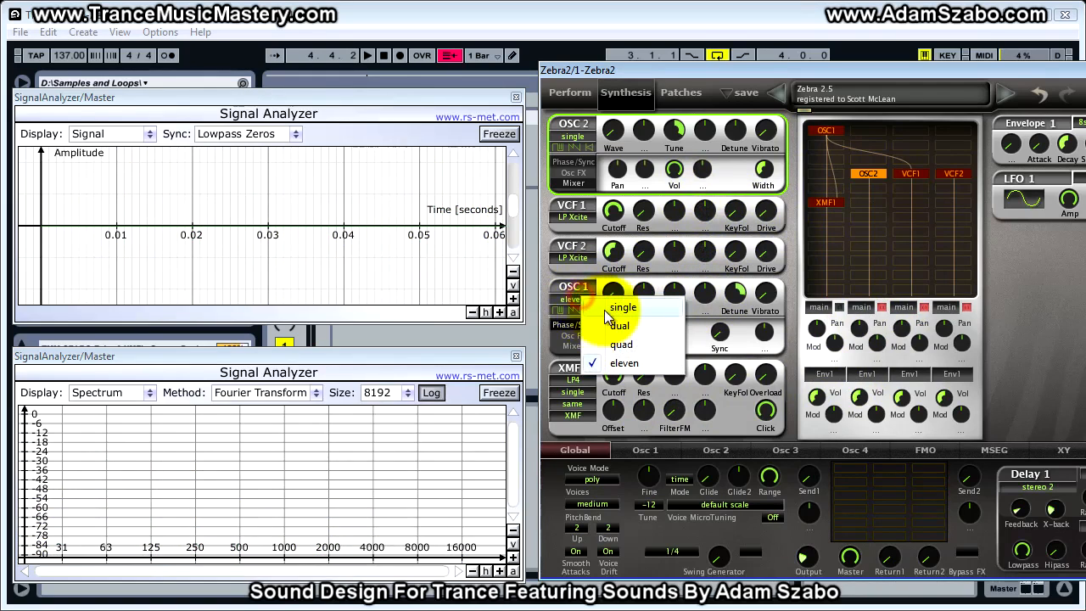
{"action": "left_click", "coordinate": [607, 308]}
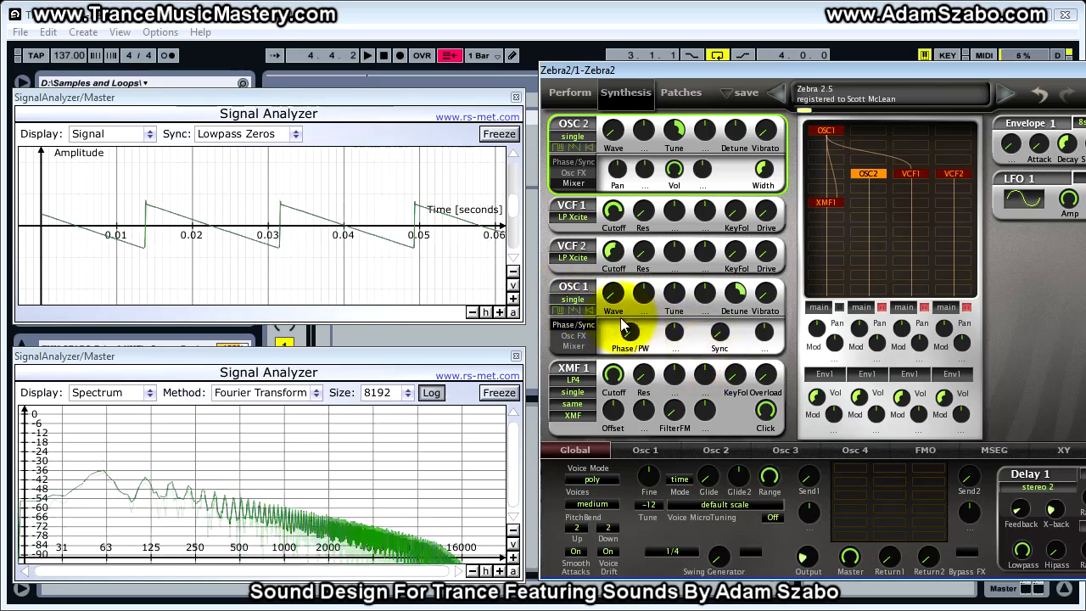
- Sweep XMF 1's Click down and back to maximum, and lower Cutoff to 66.00
{"action": "left_click_drag", "start_coordinate": [767, 406], "coordinate": [704, 315]}
{"action": "left_click_drag", "start_coordinate": [613, 374], "coordinate": [622, 442]}
{"action": "left_click_drag", "start_coordinate": [766, 411], "coordinate": [771, 563]}
{"action": "left_click_drag", "start_coordinate": [770, 414], "coordinate": [760, 236]}
{"action": "mouse_move", "coordinate": [614, 376]}
{"action": "left_mouse_down"}
{"action": "mouse_move", "coordinate": [620, 401]}
{"action": "mouse_move", "coordinate": [624, 376]}
{"action": "left_mouse_up"}
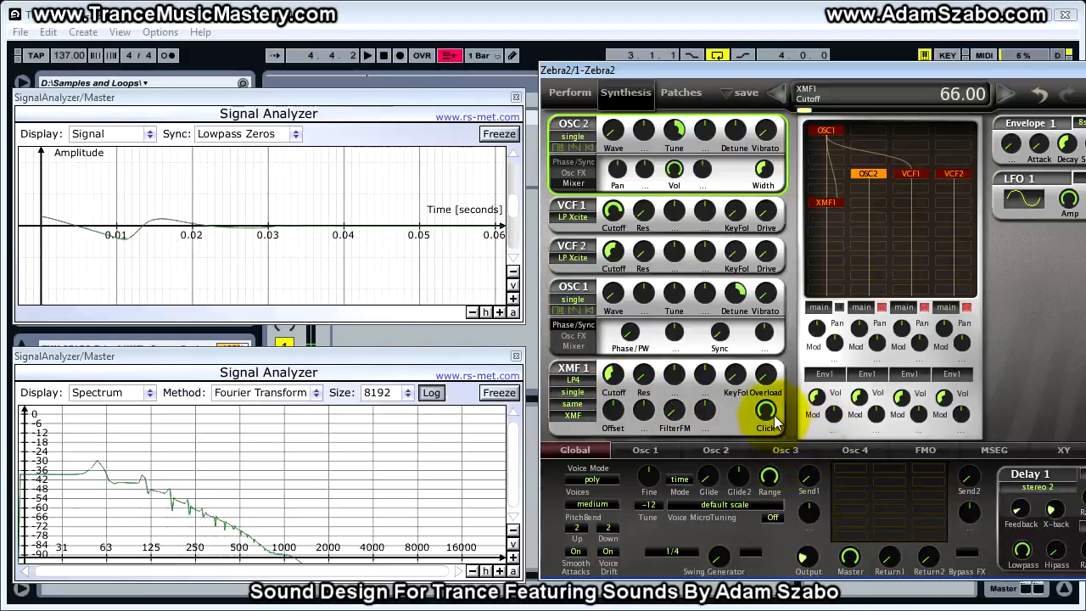
- Compare XMF 1's Click at low and maximum settings with the lowered Cutoff, ending at maximum
{"action": "left_click_drag", "start_coordinate": [767, 448], "coordinate": [764, 478]}
{"action": "left_click_drag", "start_coordinate": [767, 524], "coordinate": [779, 561]}
{"action": "left_click_drag", "start_coordinate": [768, 515], "coordinate": [766, 413]}
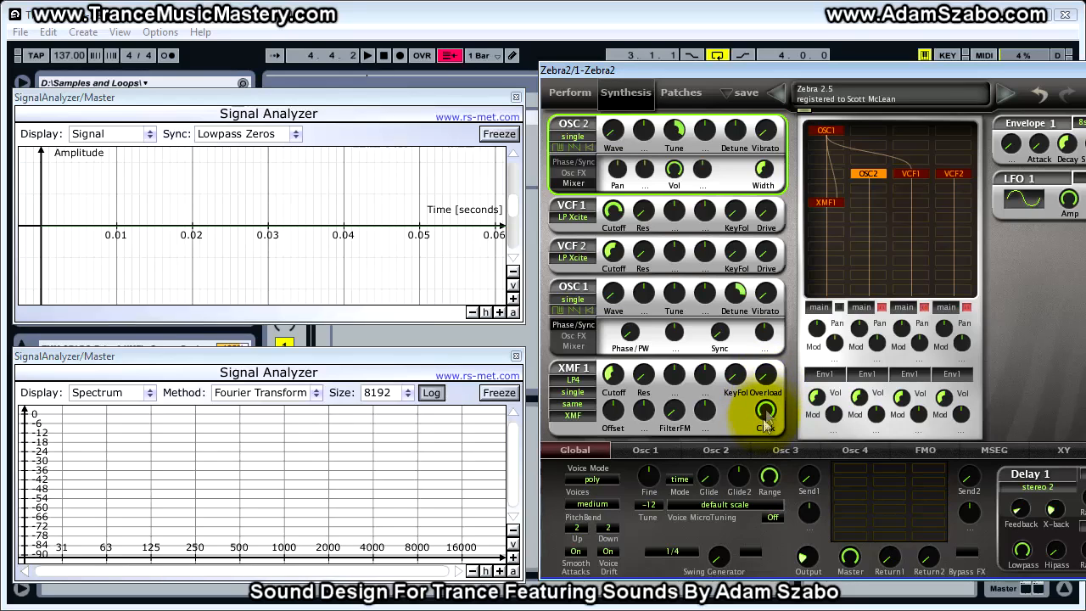
{"action": "mouse_move", "coordinate": [766, 417]}
{"action": "left_mouse_down"}
{"action": "mouse_move", "coordinate": [767, 561]}
{"action": "mouse_move", "coordinate": [779, 406]}
{"action": "left_mouse_up"}
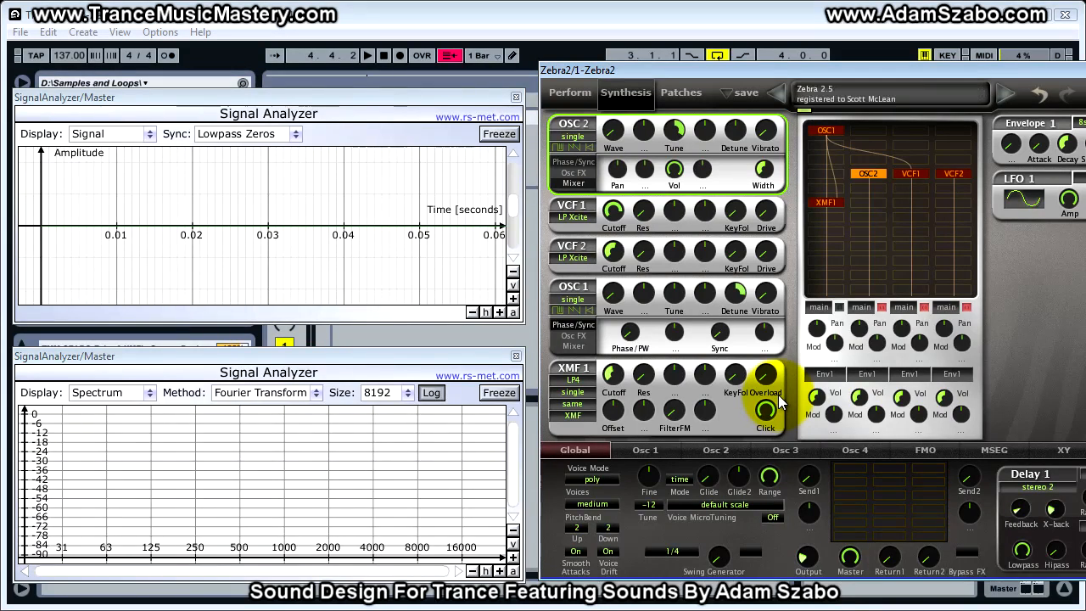